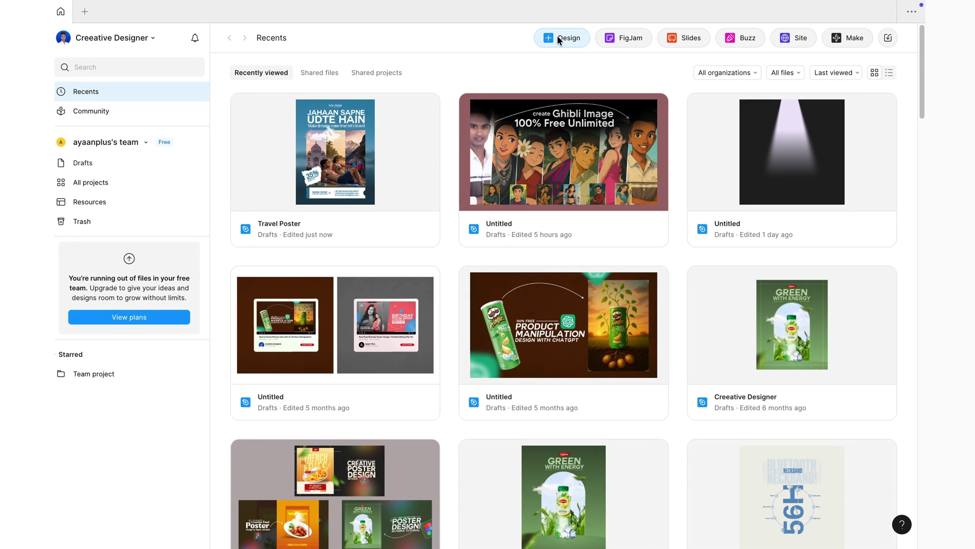
- Create a new design file and set its page background to warm off-white F8F2EE
{"action": "left_click", "coordinate": [556, 39]}
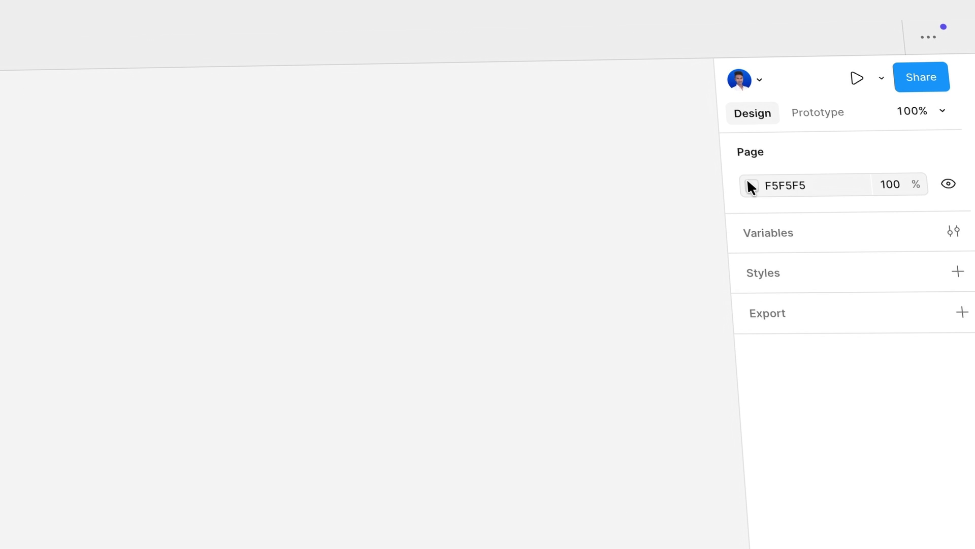
{"action": "left_click", "coordinate": [751, 185]}
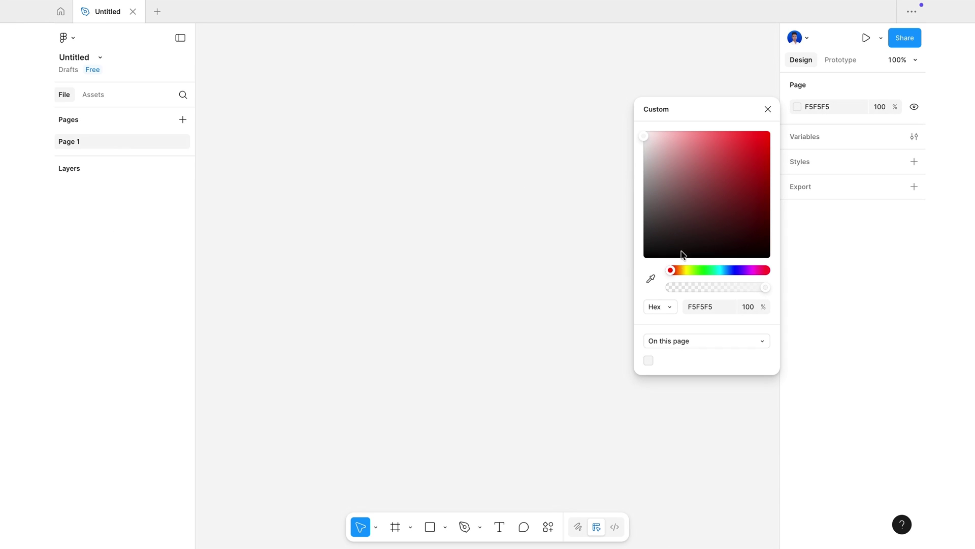
{"action": "left_click_drag", "start_coordinate": [674, 272], "coordinate": [676, 270]}
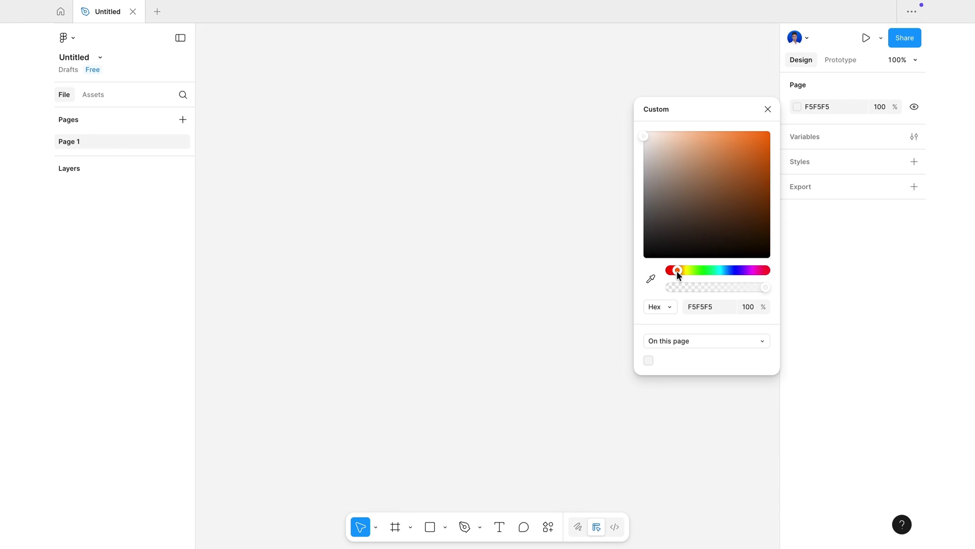
{"action": "left_click_drag", "start_coordinate": [644, 132], "coordinate": [648, 139]}
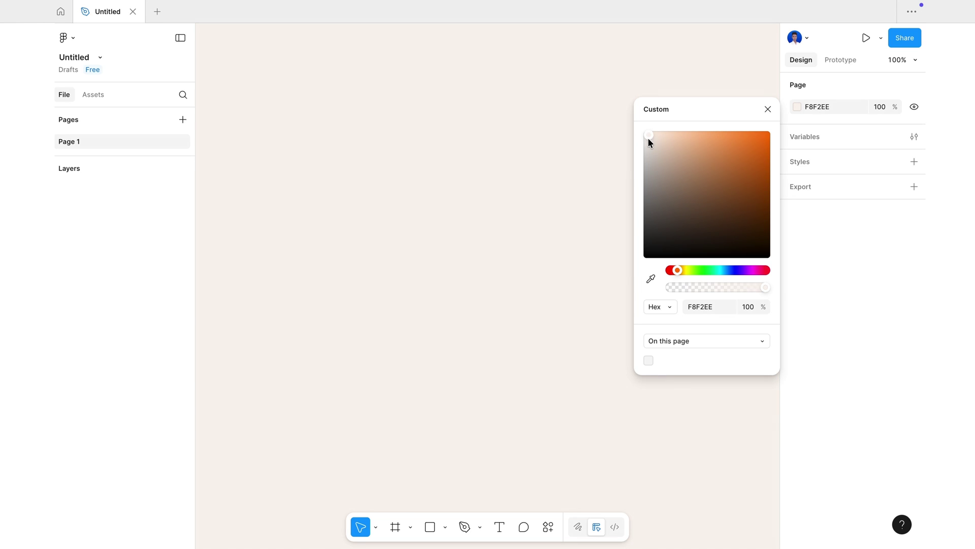
{"action": "left_click", "coordinate": [768, 110]}
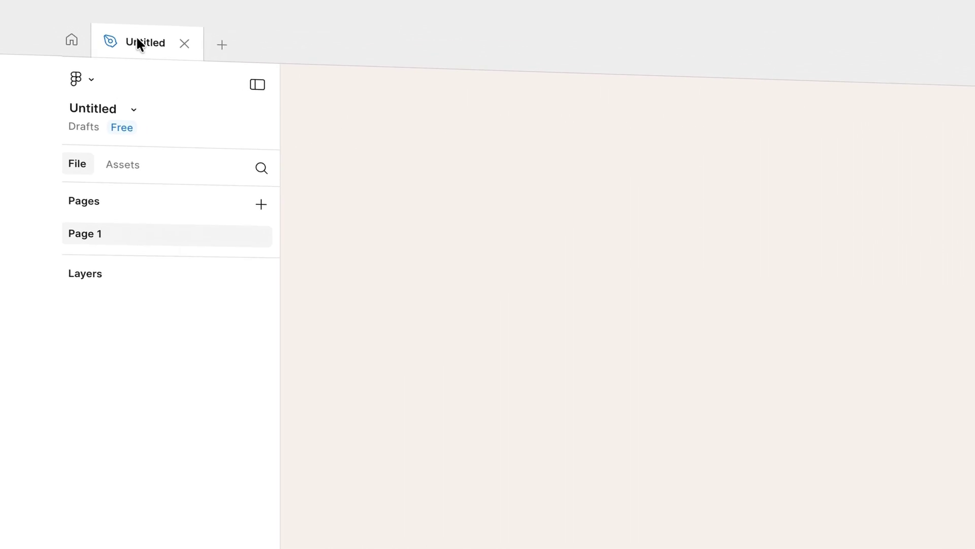
- Rename the file to 'Travel Agency Poster'
{"action": "double_click", "coordinate": [104, 12]}
{"action": "key", "text": "BackSpace"}
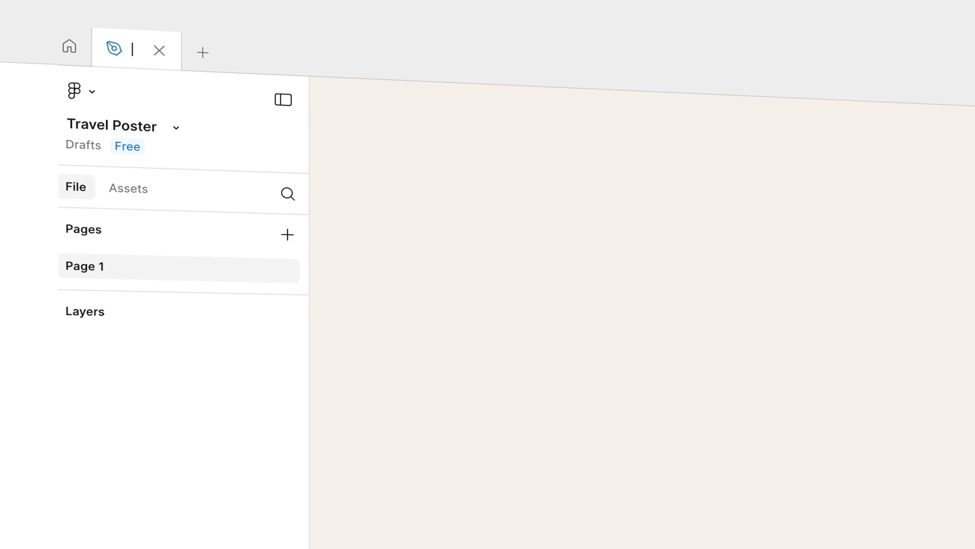
{"action": "type", "text": "Travel Agend"}
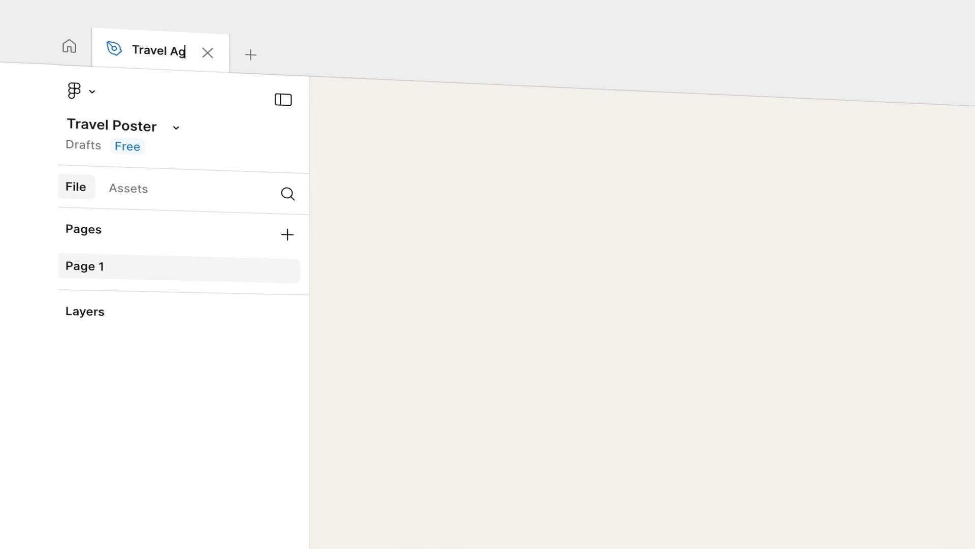
{"action": "type", "text": "cy Poster"}
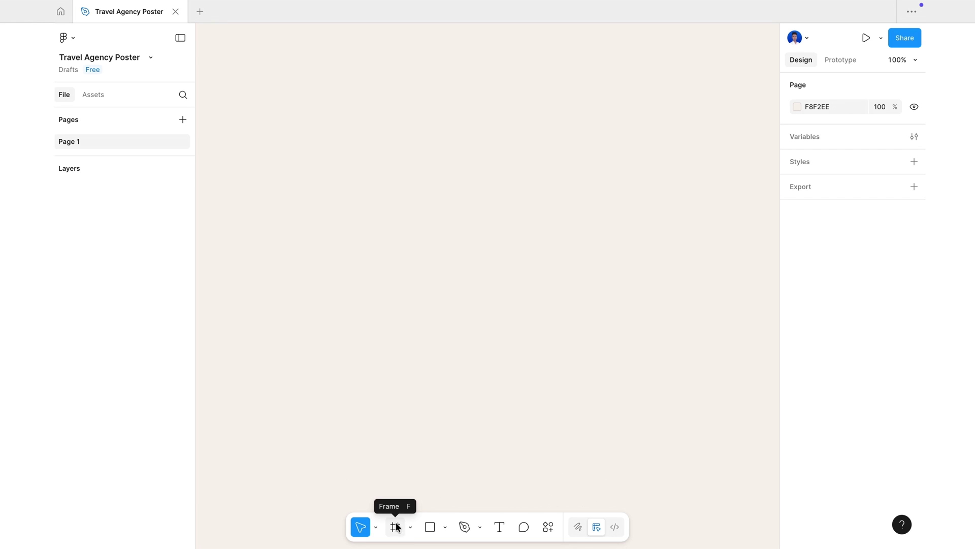
- Draw a frame and size it to 2304 × 3072, fitting it in view
{"action": "left_click", "coordinate": [396, 527]}
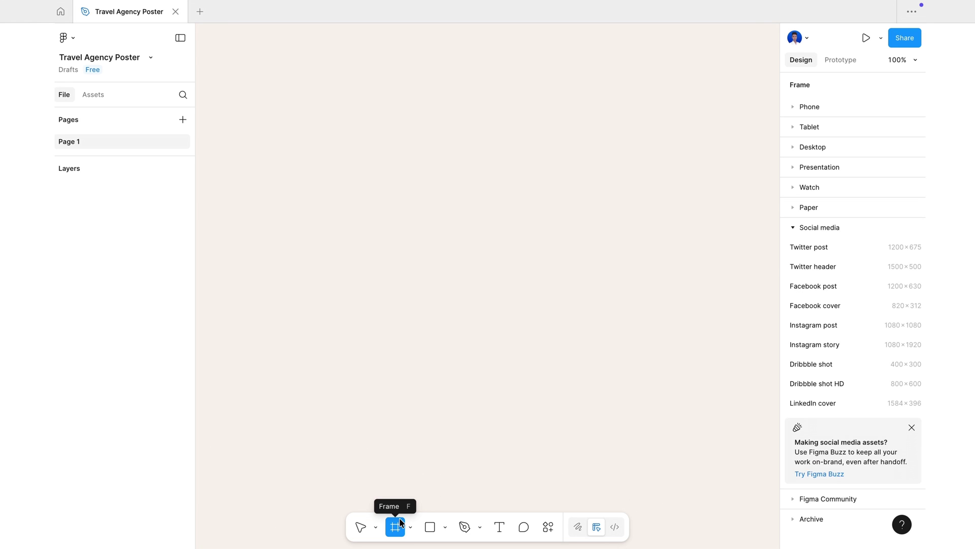
{"action": "left_click_drag", "start_coordinate": [396, 135], "coordinate": [605, 433]}
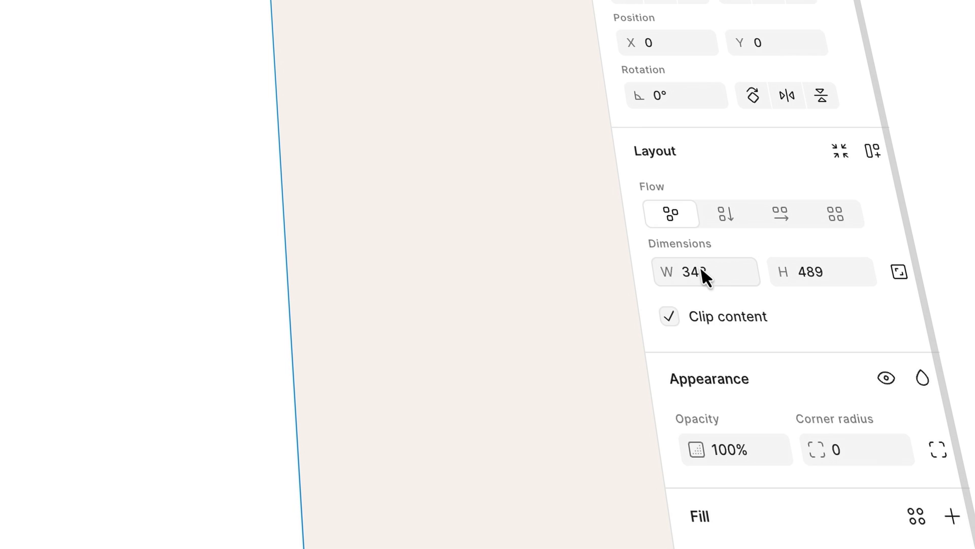
{"action": "left_click", "coordinate": [701, 267]}
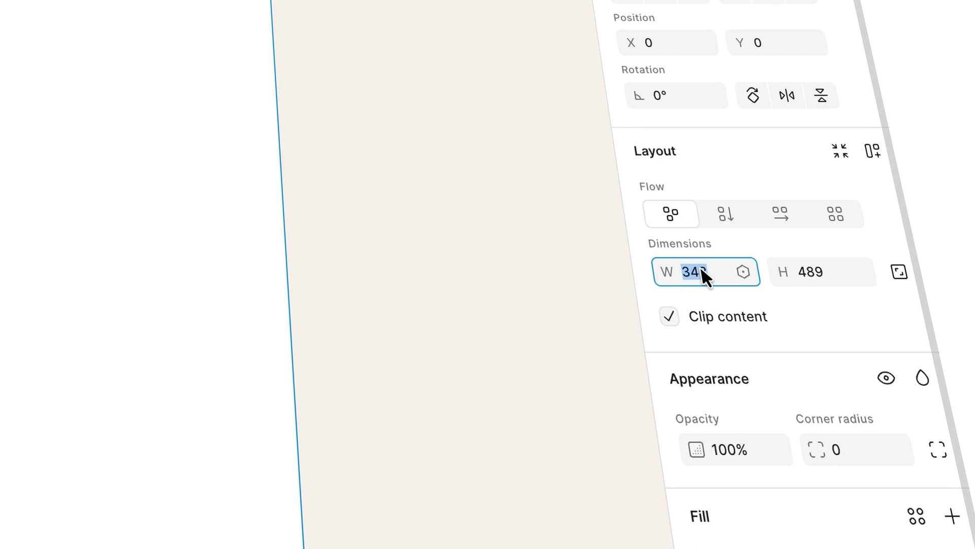
{"action": "key", "text": "BackSpace"}
{"action": "type", "text": "2304"}
{"action": "key", "text": "Return"}
{"action": "left_click", "coordinate": [812, 274]}
{"action": "type", "text": "3"}
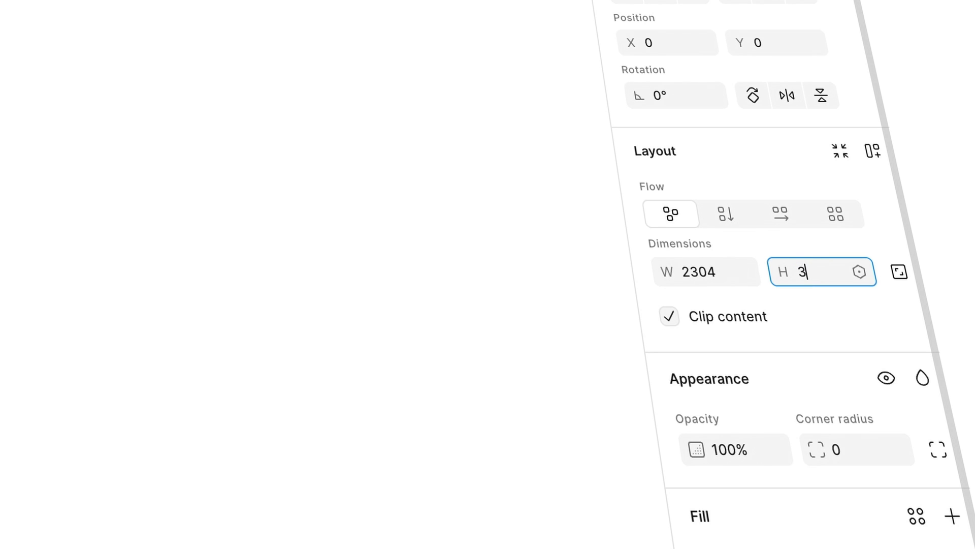
{"action": "type", "text": "072"}
{"action": "key", "text": "Return"}
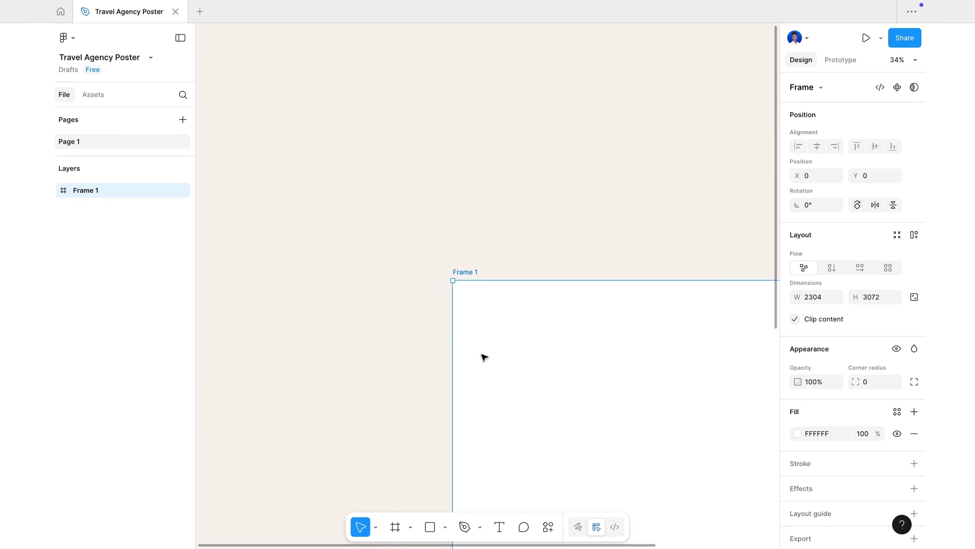
{"action": "key", "text": "shift+1"}
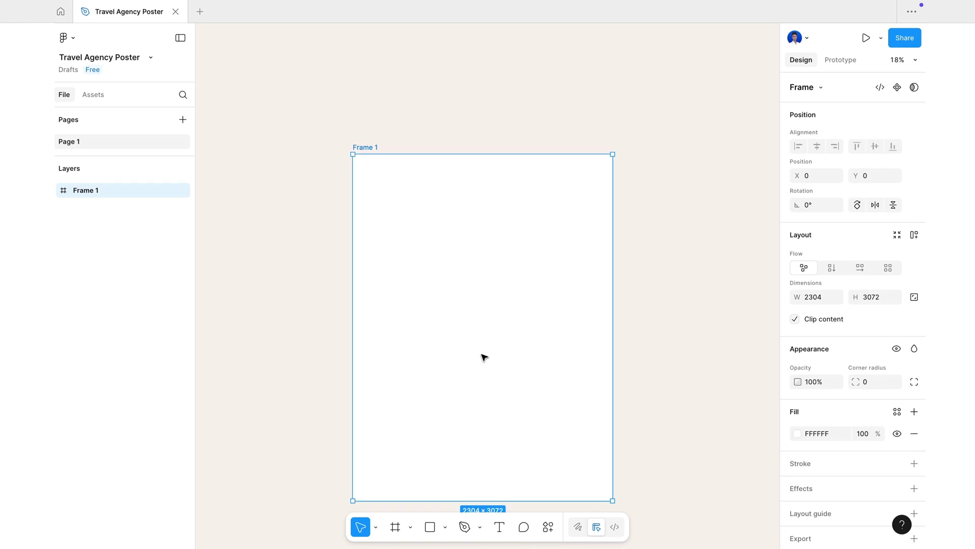
{"action": "scroll", "coordinate": [482, 354], "scroll_direction": "up", "scroll_amount": 3}
{"action": "scroll", "coordinate": [481, 354], "scroll_direction": "down", "scroll_amount": 2}
{"action": "scroll", "coordinate": [482, 354], "scroll_direction": "up", "scroll_amount": 1}
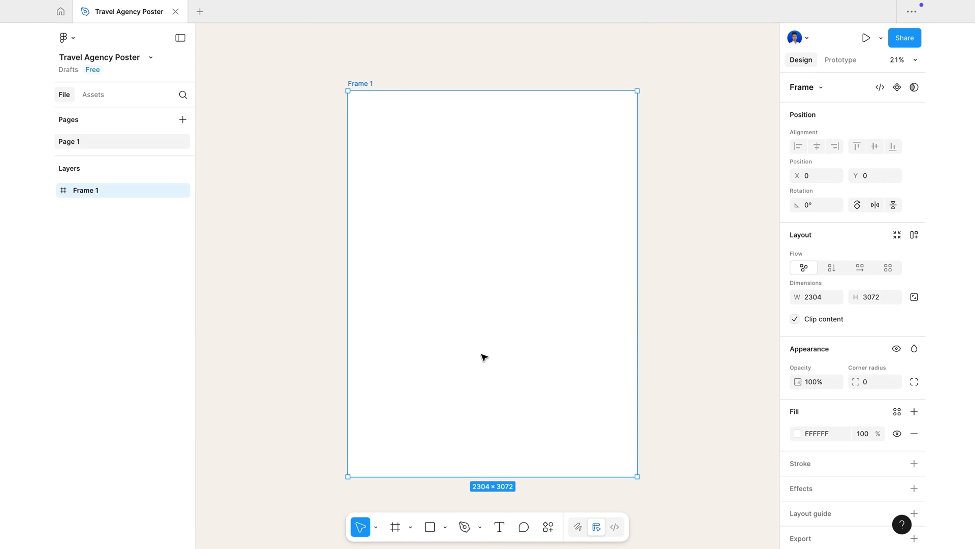
{"action": "scroll", "coordinate": [482, 354], "scroll_direction": "down", "scroll_amount": 1}
{"action": "scroll", "coordinate": [482, 354], "scroll_direction": "down", "scroll_amount": 1}
- Rename the frame to 'Travel Poster by Creeative Designer.'
{"action": "left_click", "coordinate": [327, 337]}
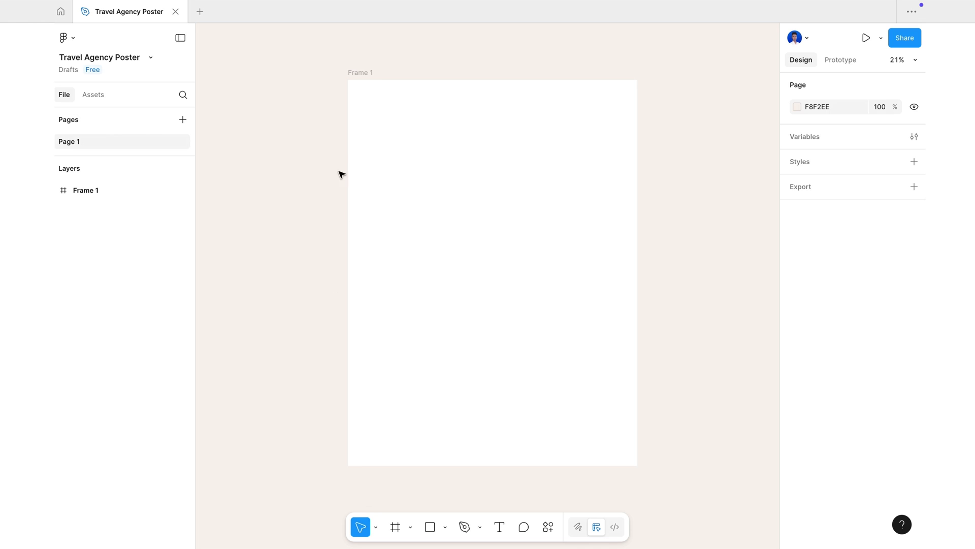
{"action": "double_click", "coordinate": [357, 72]}
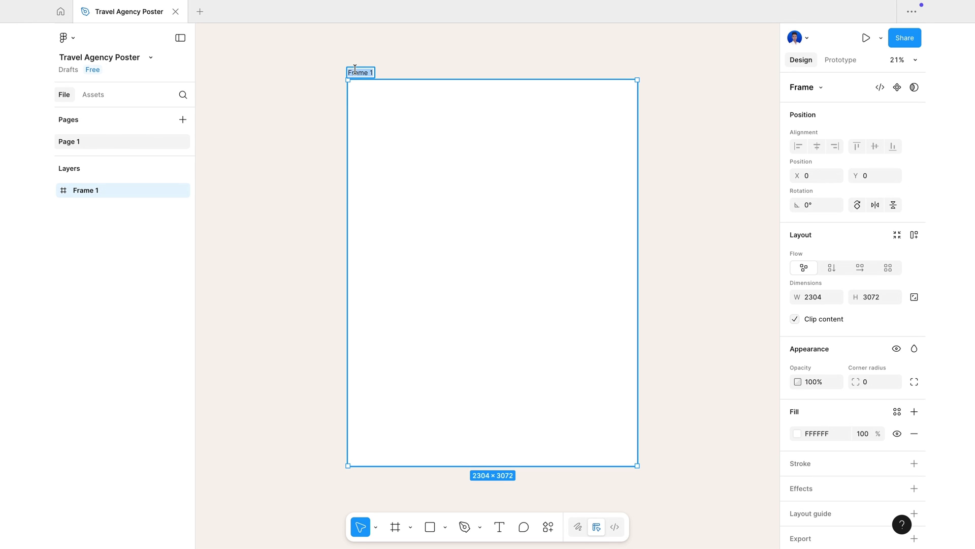
{"action": "type", "text": "Travel Poster by Cre"}
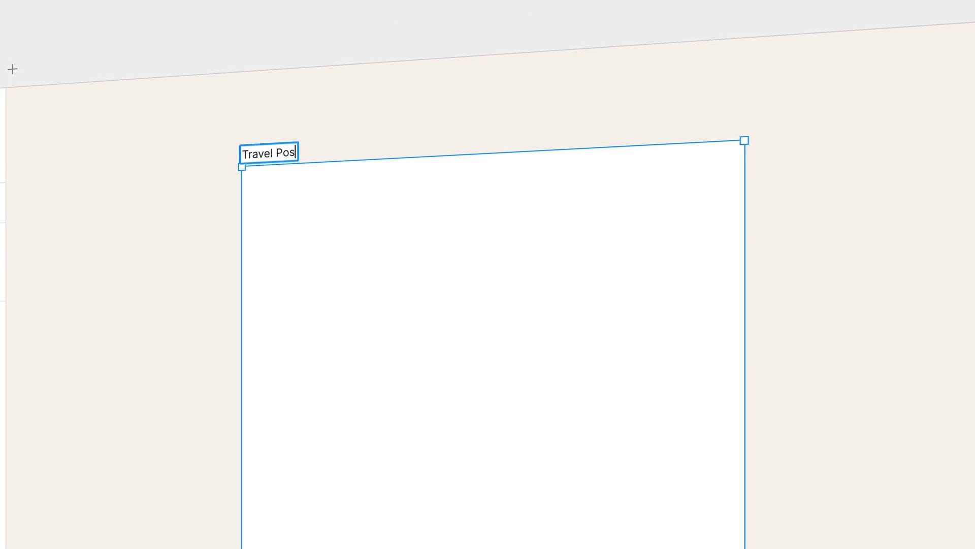
{"action": "type", "text": "eative Designer."}
{"action": "key", "text": "Return"}
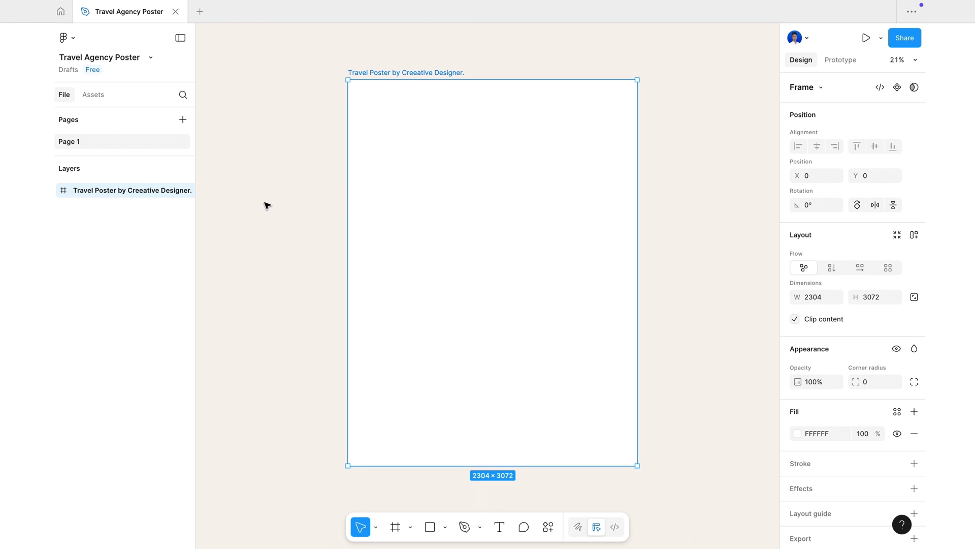
{"action": "key", "text": "Escape"}
- Paste the four colour-swatch rectangles onto the canvas beside the poster frame
{"action": "right_click", "coordinate": [689, 233]}
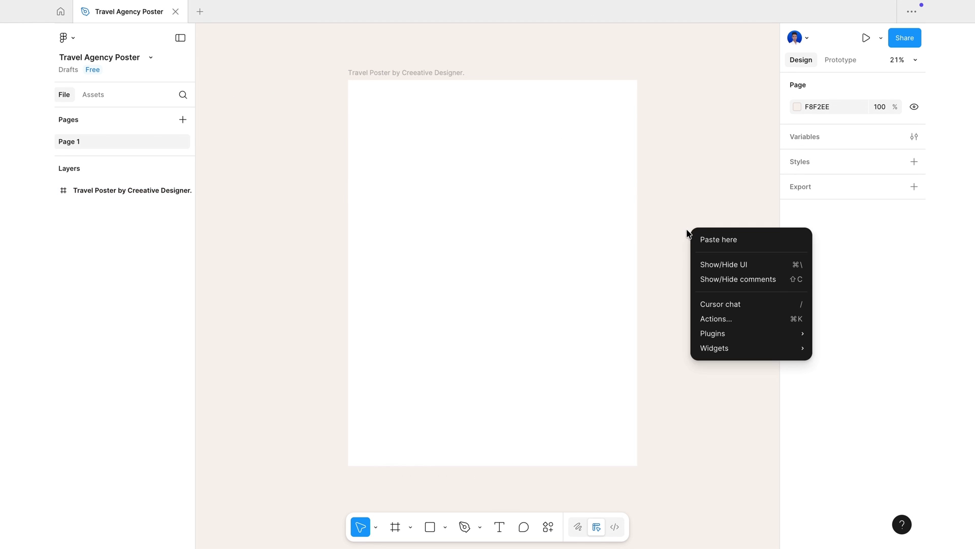
{"action": "left_click", "coordinate": [720, 239]}
{"action": "left_click_drag", "start_coordinate": [754, 254], "coordinate": [704, 265]}
{"action": "left_click", "coordinate": [712, 344]}
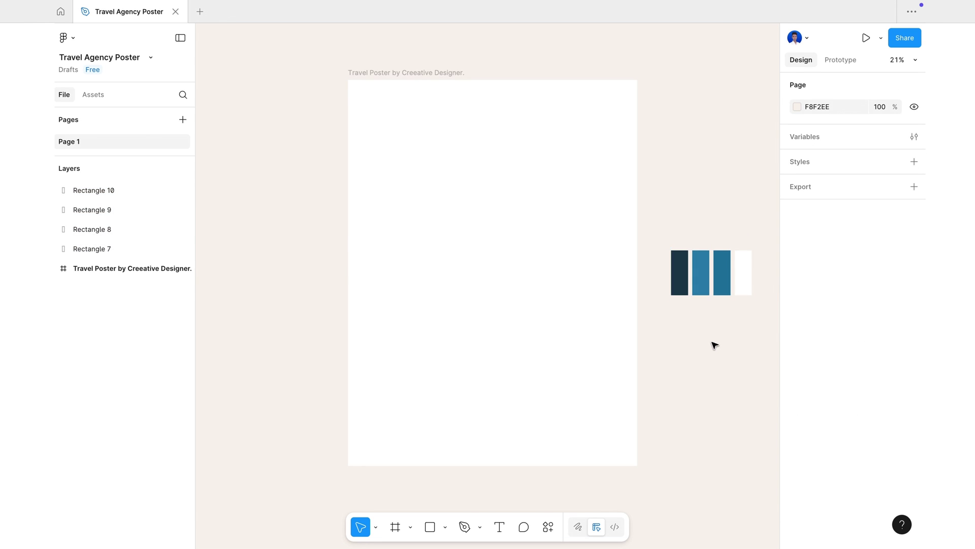
- Select the four swatch rectangles (Rectangle 7–10) and hide them
{"action": "scroll", "coordinate": [712, 344], "scroll_direction": "right", "scroll_amount": 2}
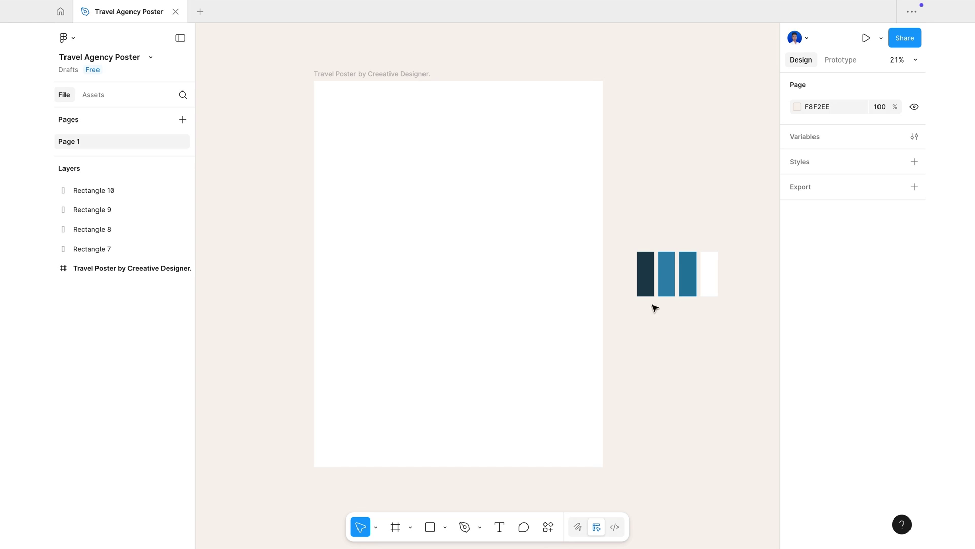
{"action": "left_click_drag", "start_coordinate": [628, 233], "coordinate": [724, 317]}
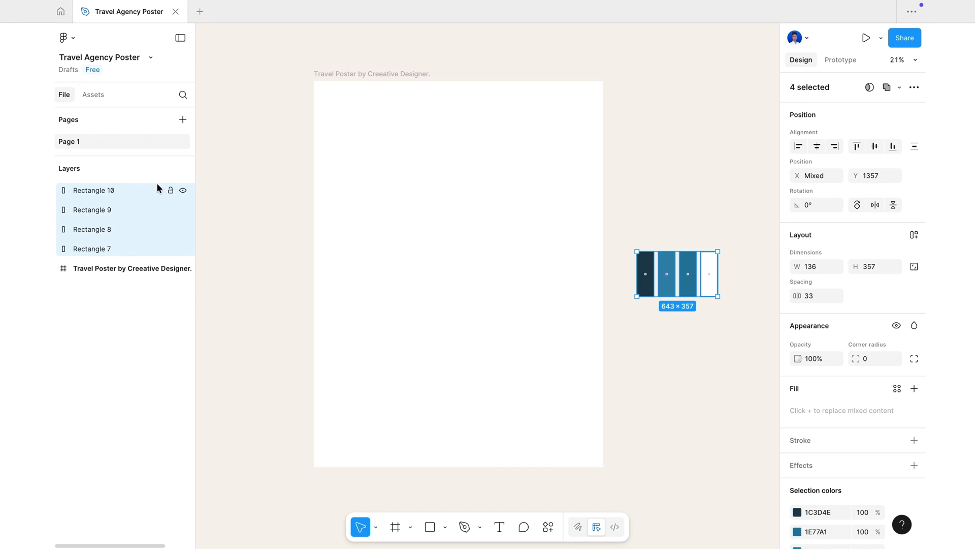
{"action": "left_click", "coordinate": [183, 191]}
{"action": "left_click", "coordinate": [656, 341]}
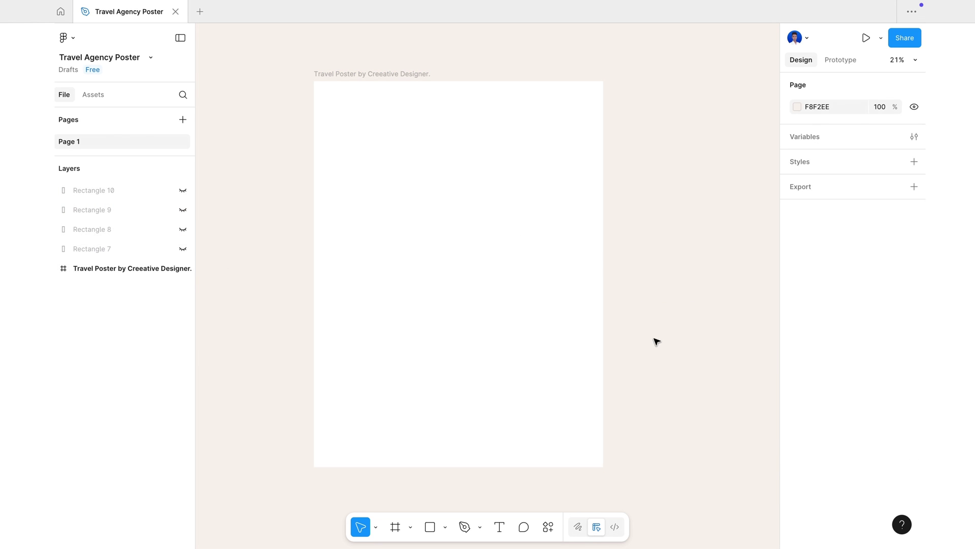
{"action": "scroll", "coordinate": [656, 340], "scroll_direction": "left", "scroll_amount": 2}
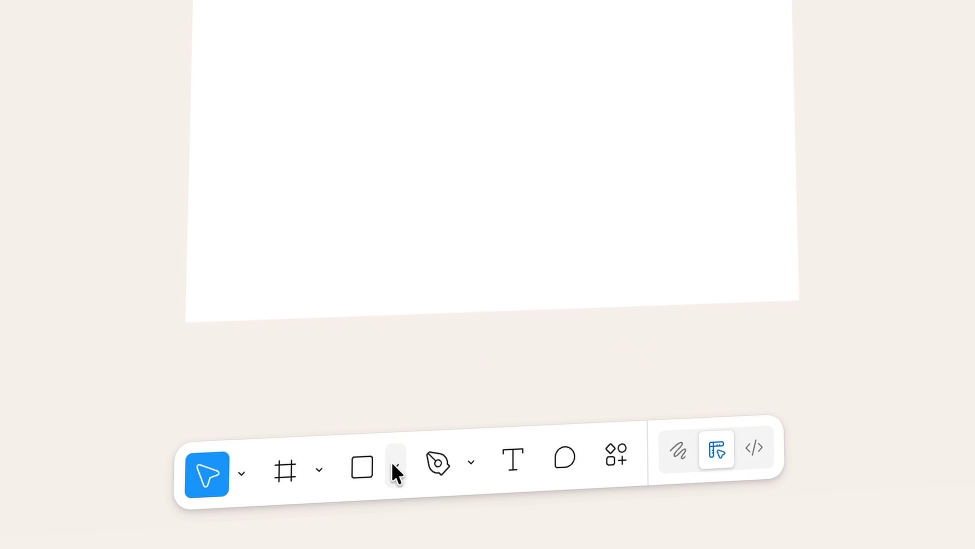
- Insert the mountain lake photo and scale it proportionally to cover the poster frame
{"action": "left_click", "coordinate": [394, 465]}
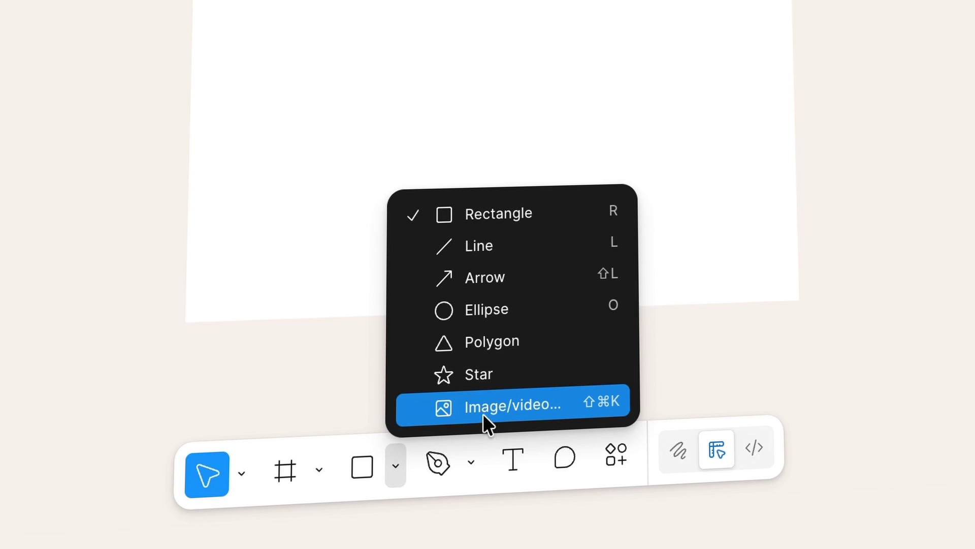
{"action": "left_click", "coordinate": [514, 404]}
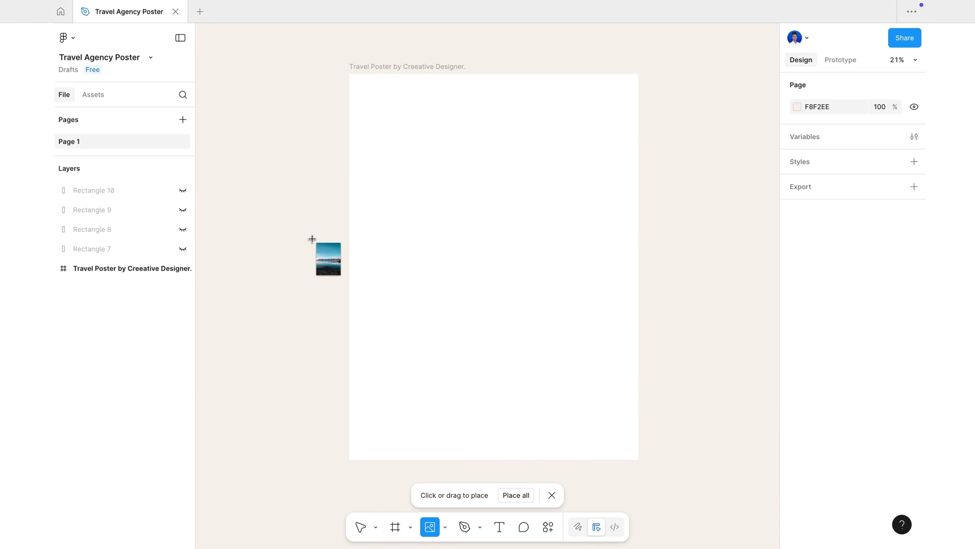
{"action": "left_click", "coordinate": [305, 241]}
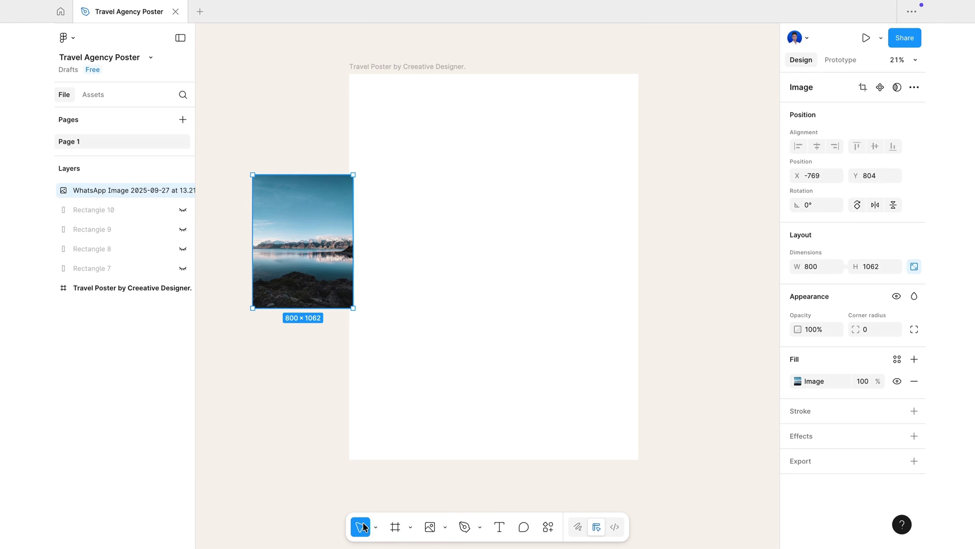
{"action": "left_click", "coordinate": [375, 528]}
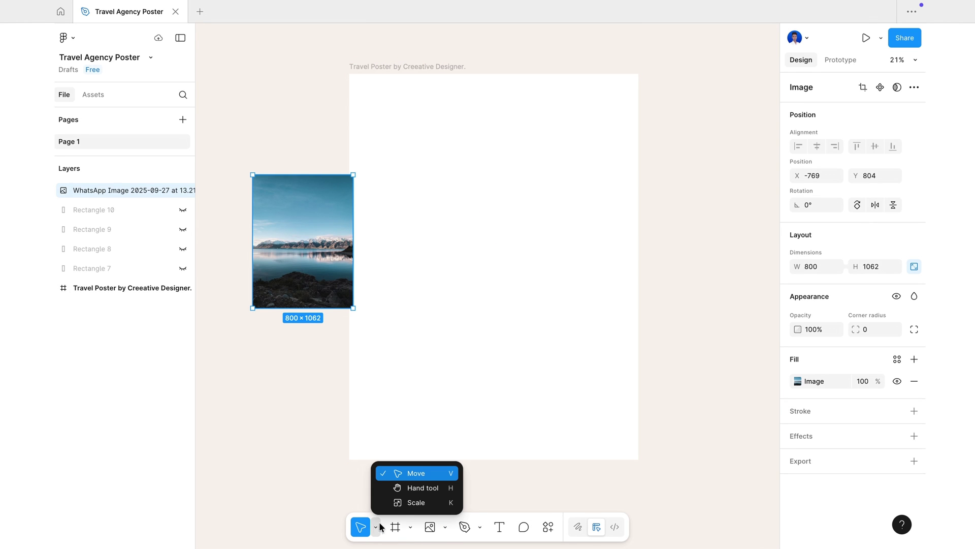
{"action": "left_click", "coordinate": [409, 503]}
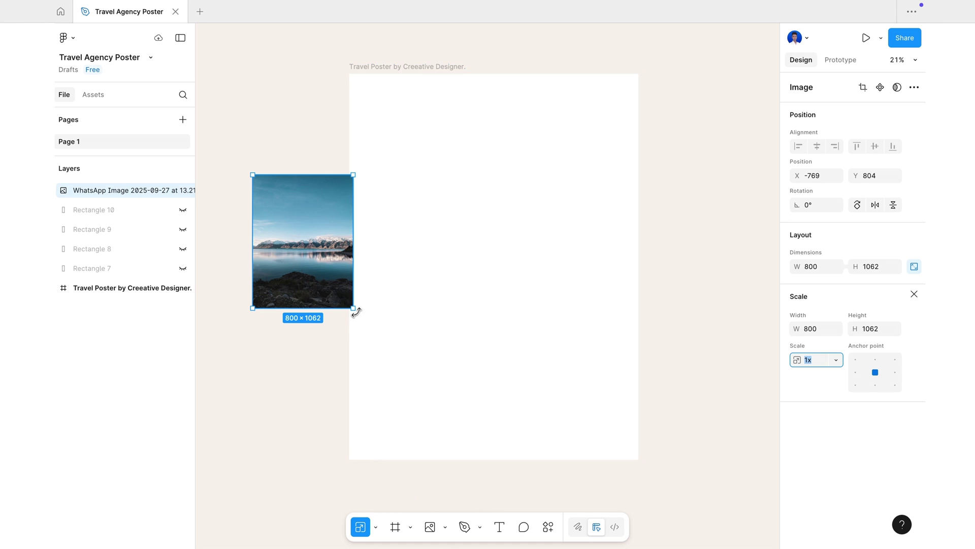
{"action": "left_click_drag", "start_coordinate": [354, 310], "coordinate": [483, 474]}
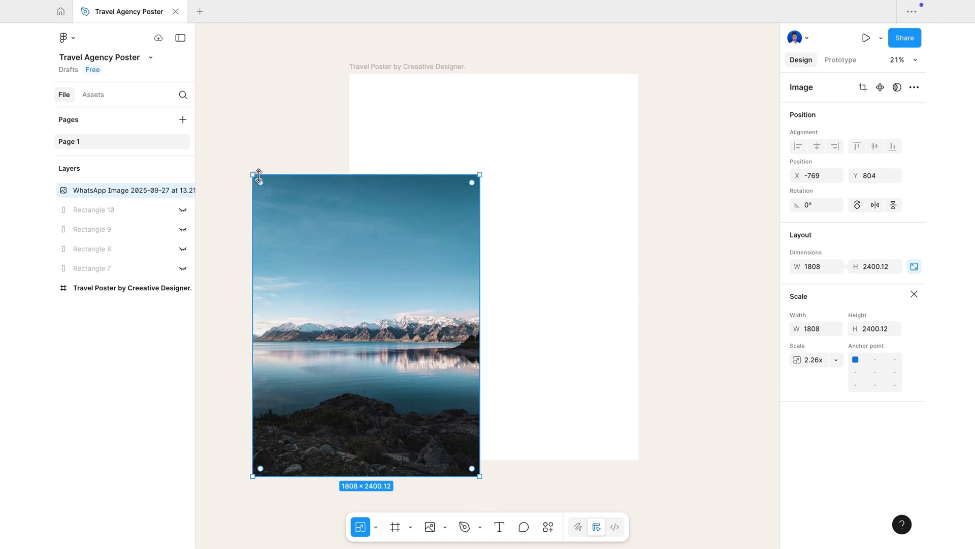
{"action": "left_click_drag", "start_coordinate": [254, 174], "coordinate": [336, 226]}
{"action": "left_click_drag", "start_coordinate": [396, 268], "coordinate": [563, 262]}
{"action": "scroll", "coordinate": [552, 273], "scroll_direction": "right", "scroll_amount": 2}
{"action": "scroll", "coordinate": [551, 274], "scroll_direction": "down", "scroll_amount": 1}
{"action": "scroll", "coordinate": [551, 271], "scroll_direction": "right", "scroll_amount": 1}
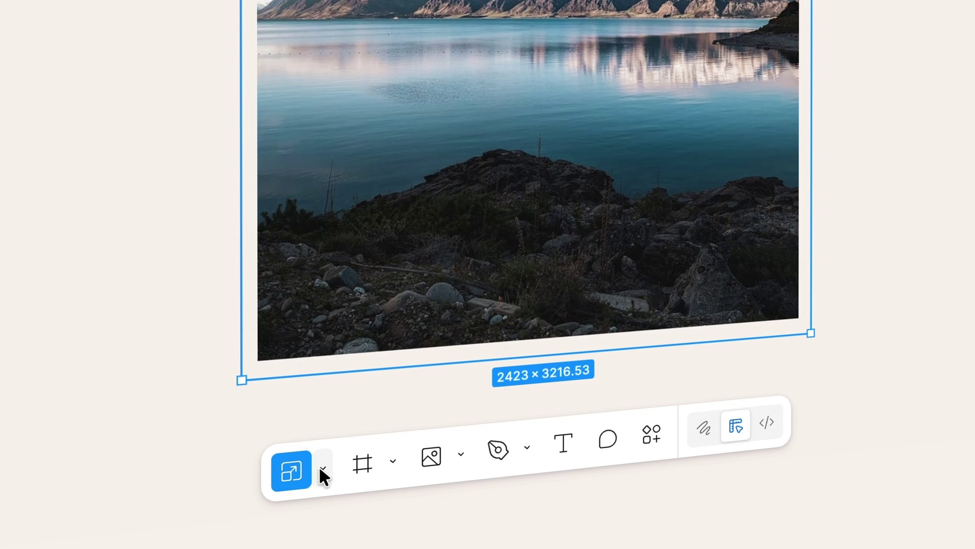
{"action": "left_click", "coordinate": [375, 528]}
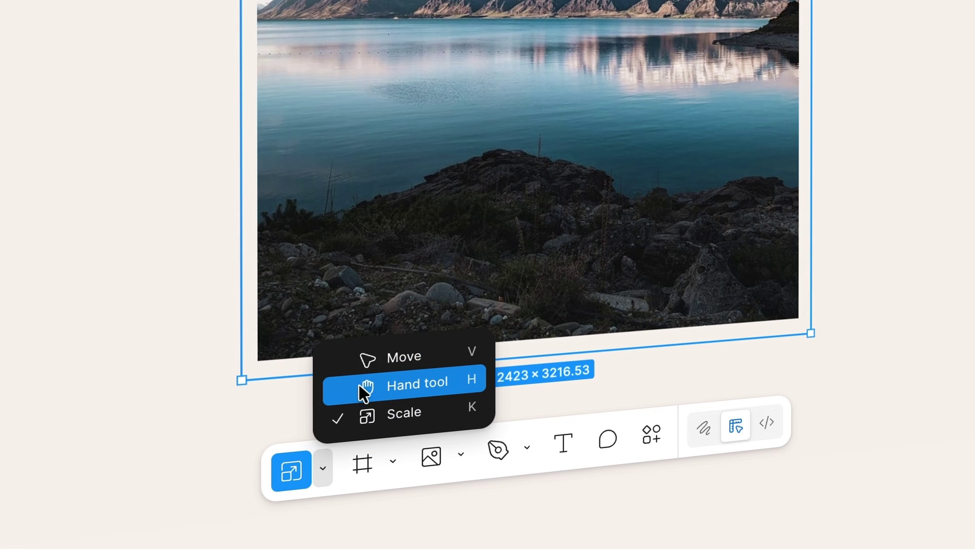
{"action": "left_click", "coordinate": [383, 354]}
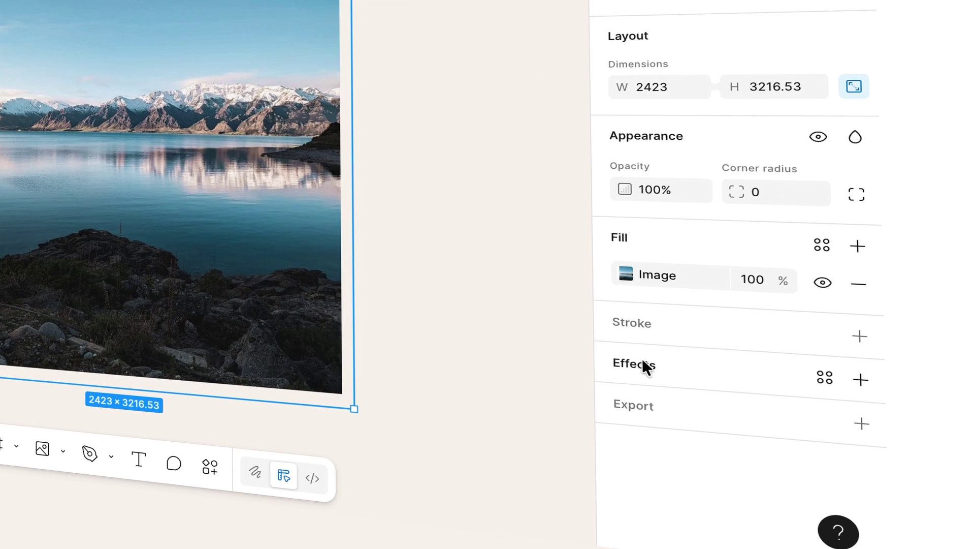
- Add a Layer blur effect of 36.4 to the photo
{"action": "left_click", "coordinate": [663, 361]}
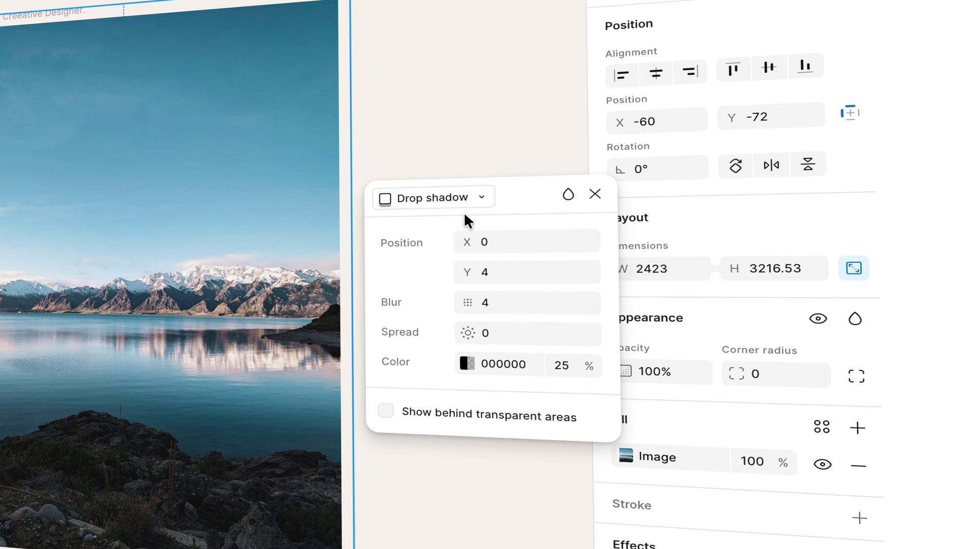
{"action": "left_click", "coordinate": [456, 196]}
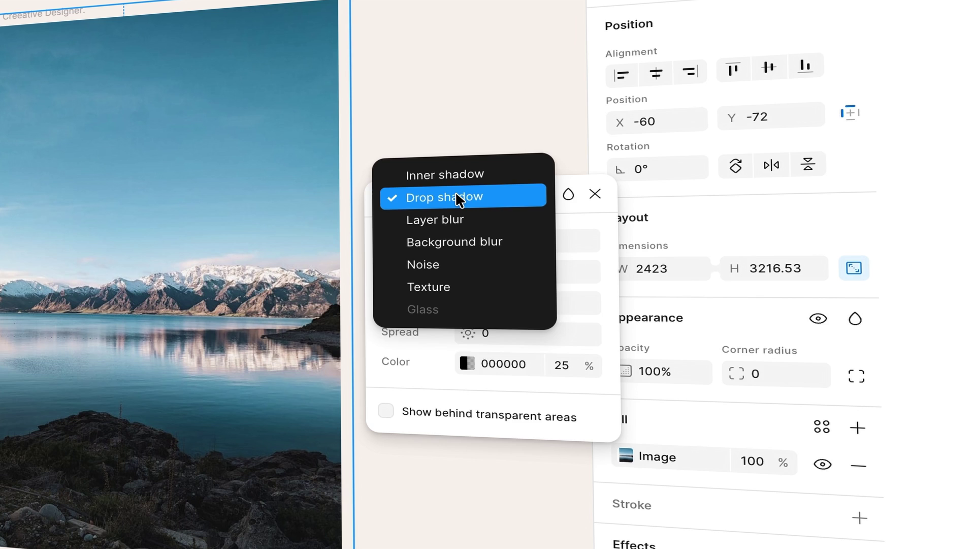
{"action": "left_click", "coordinate": [435, 222]}
{"action": "left_click_drag", "start_coordinate": [467, 268], "coordinate": [879, 266]}
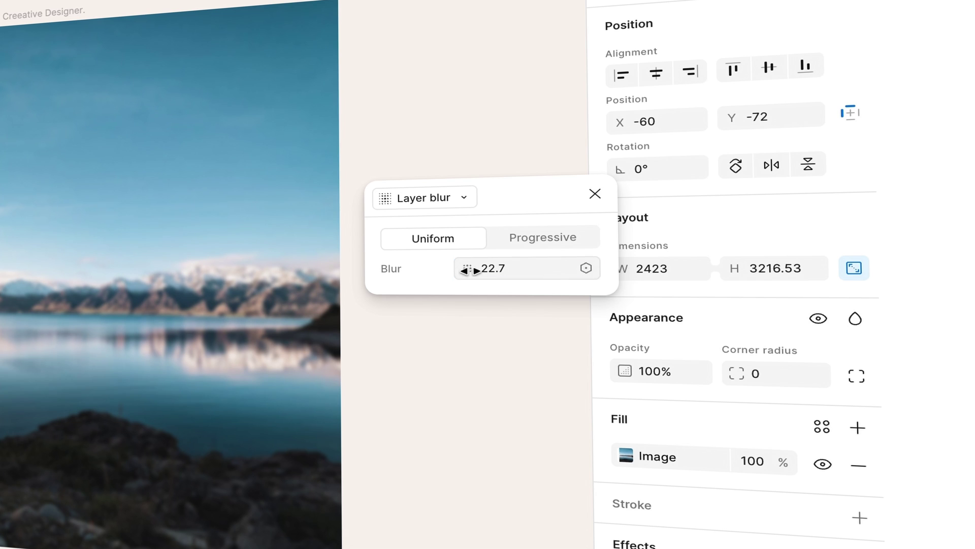
{"action": "left_click_drag", "start_coordinate": [467, 267], "coordinate": [791, 267]}
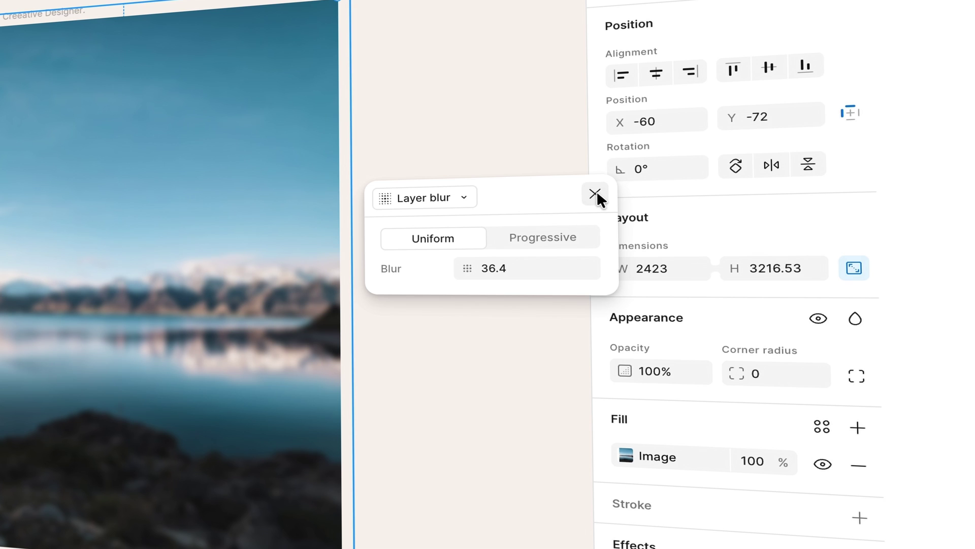
{"action": "left_click", "coordinate": [595, 193]}
{"action": "left_click", "coordinate": [420, 290]}
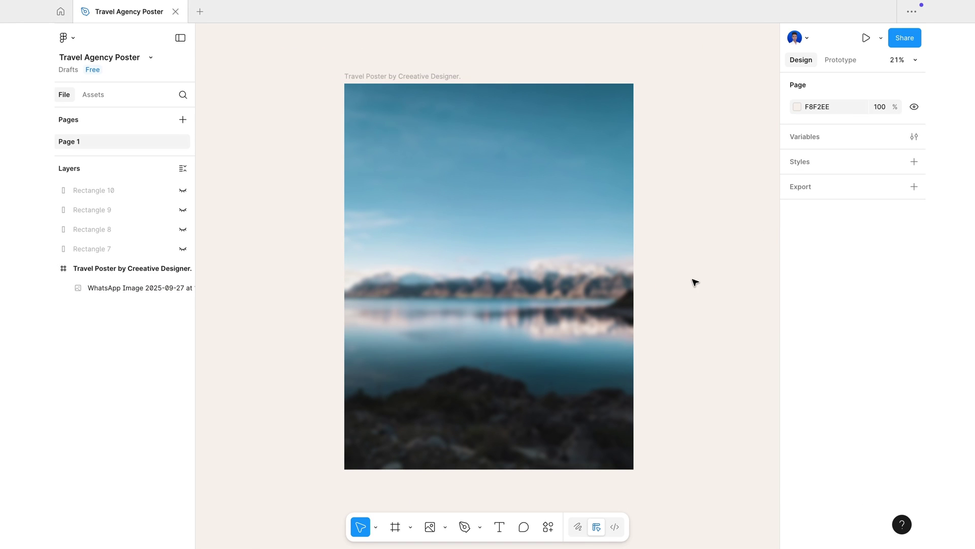
- Draw a 2689×1247 rectangle and move it into the poster's lower part
{"action": "left_click", "coordinate": [445, 526]}
{"action": "left_click", "coordinate": [492, 416]}
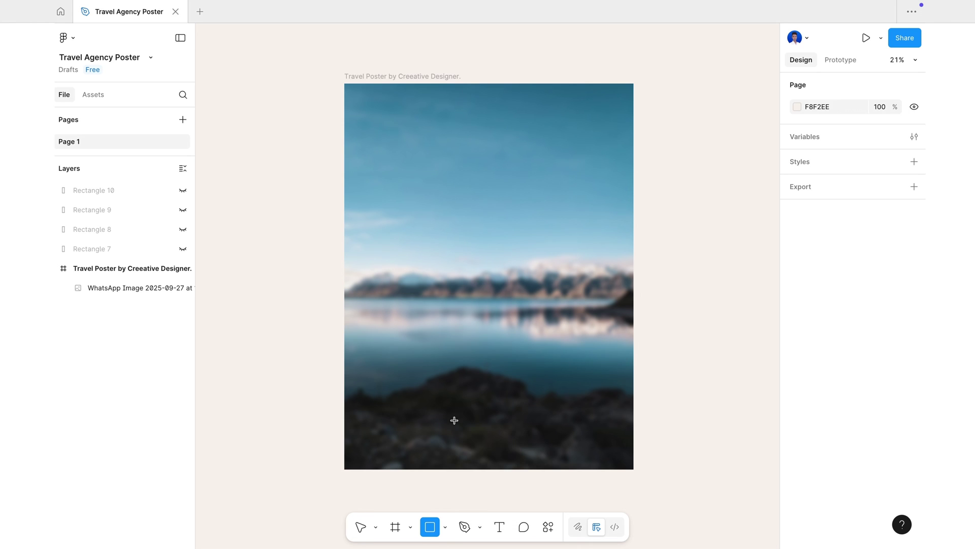
{"action": "left_click_drag", "start_coordinate": [320, 332], "coordinate": [658, 489]}
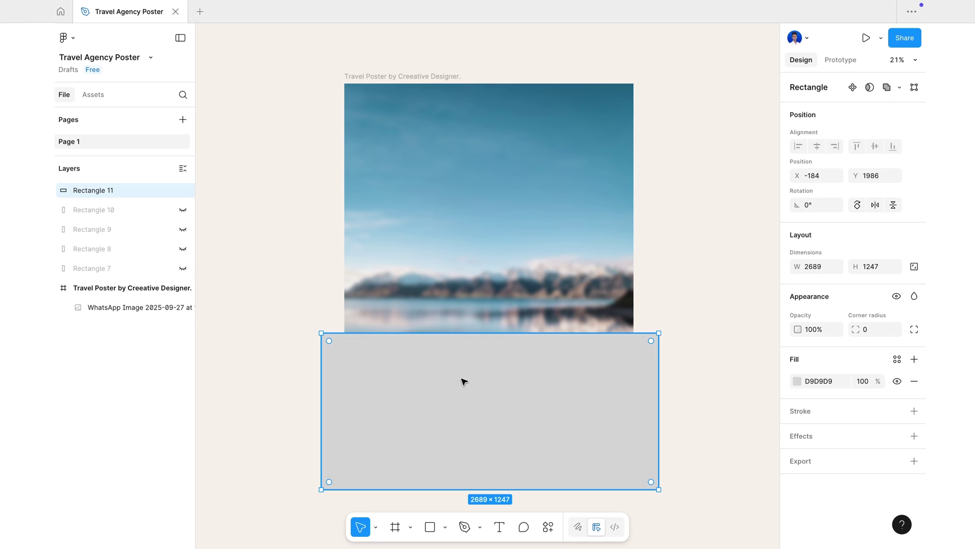
{"action": "left_click_drag", "start_coordinate": [111, 187], "coordinate": [112, 302]}
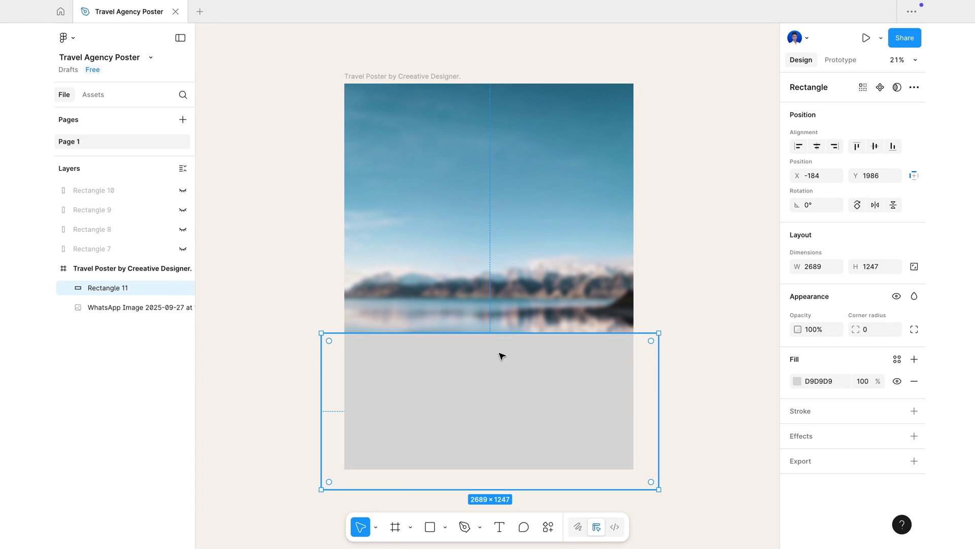
{"action": "left_click_drag", "start_coordinate": [502, 369], "coordinate": [502, 358]}
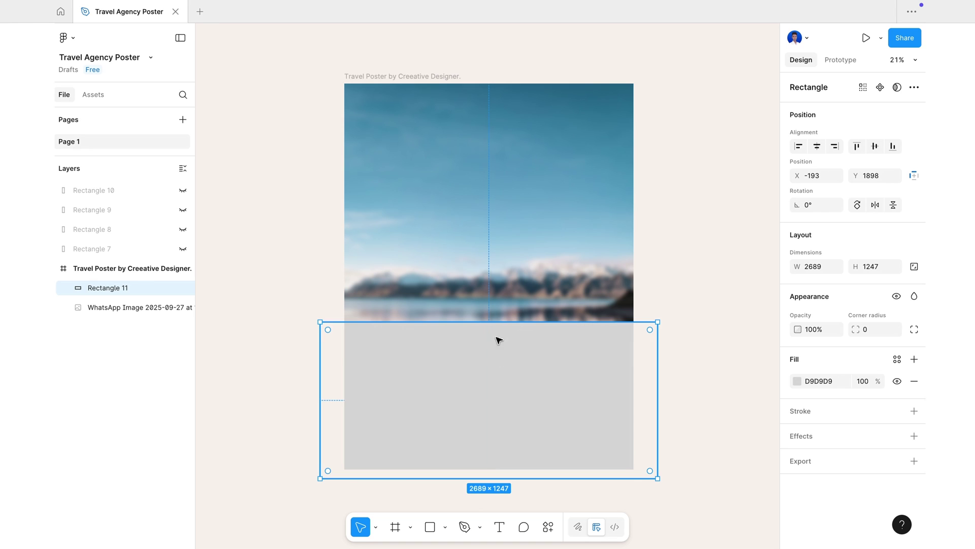
- Show Rectangle 7, set a linear gradient fill and sample its dark blue for the end stop
{"action": "left_click", "coordinate": [182, 249]}
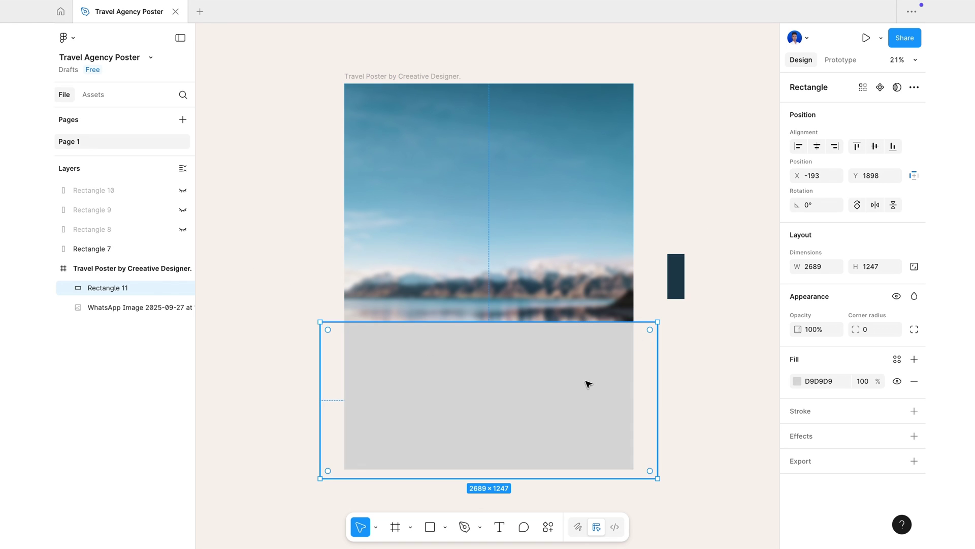
{"action": "left_click", "coordinate": [797, 381]}
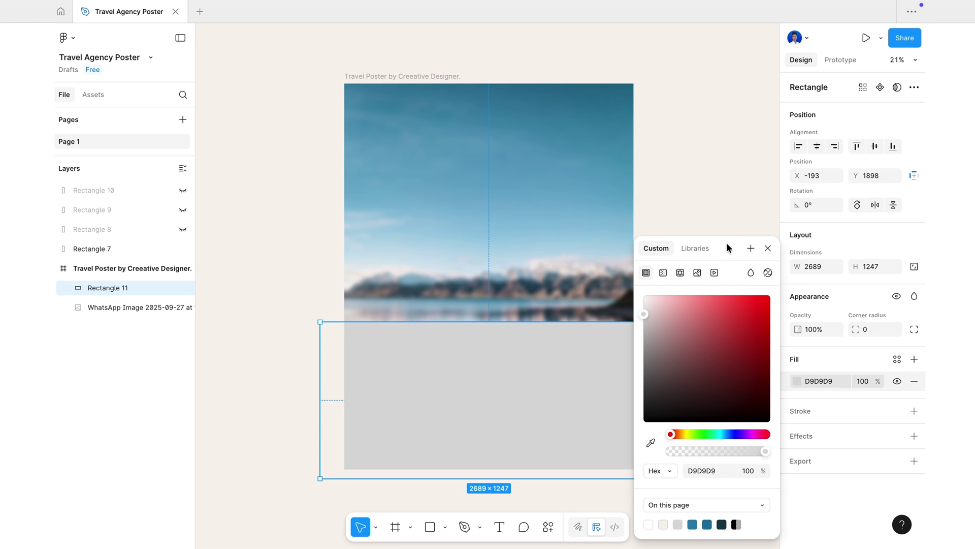
{"action": "left_click_drag", "start_coordinate": [726, 243], "coordinate": [805, 138]}
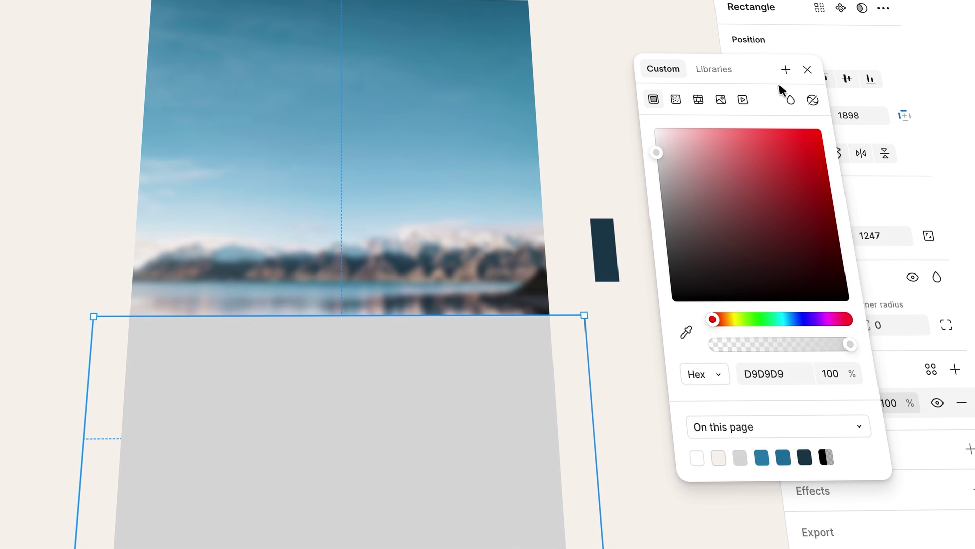
{"action": "left_click", "coordinate": [677, 98]}
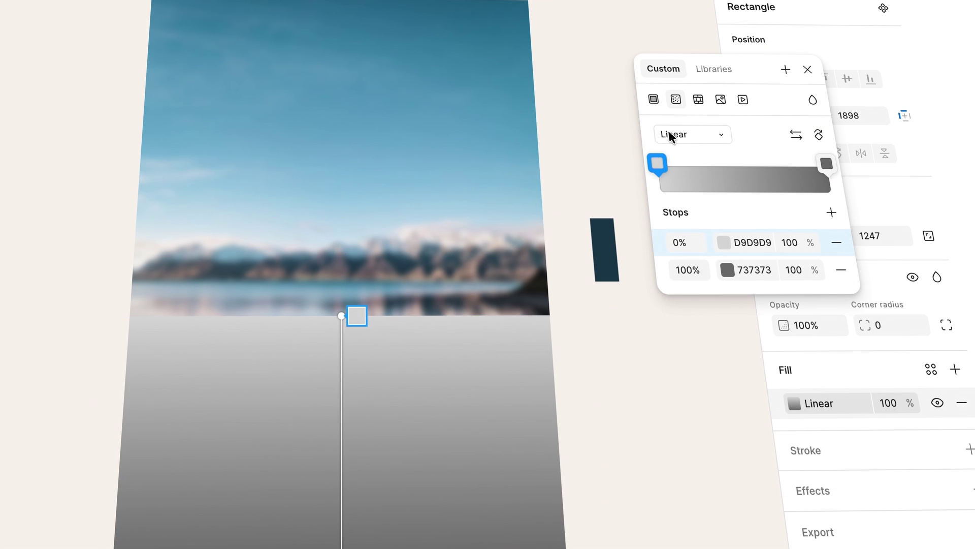
{"action": "left_click", "coordinate": [832, 213]}
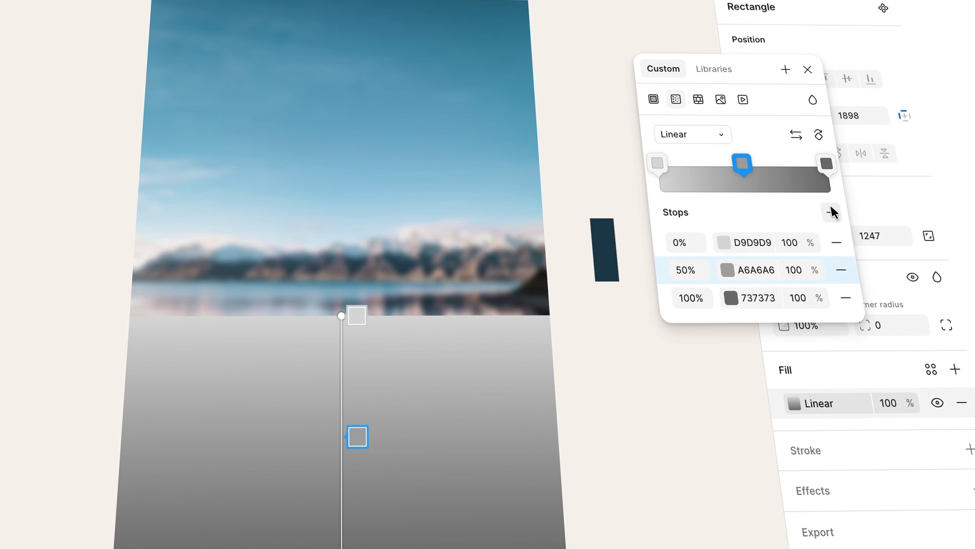
{"action": "left_click", "coordinate": [732, 298]}
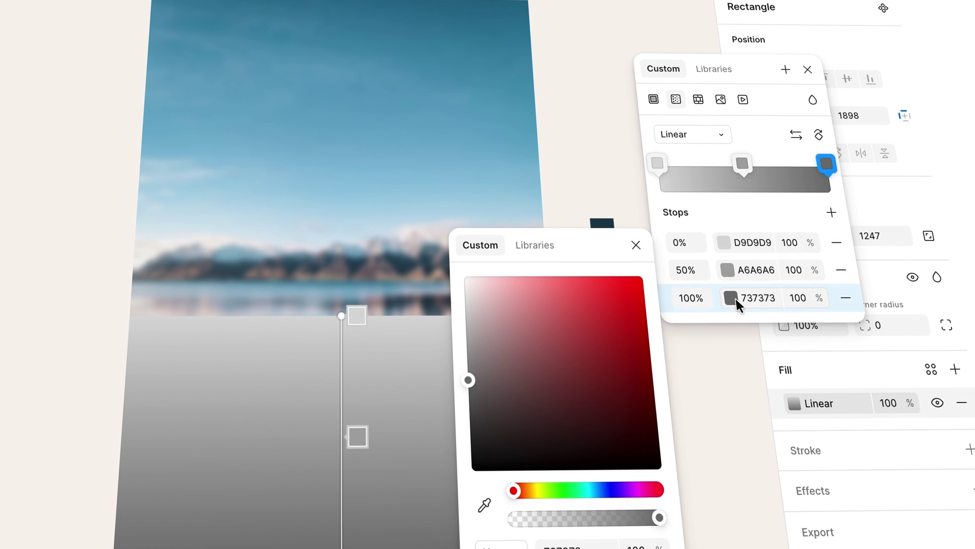
{"action": "left_click", "coordinate": [487, 504]}
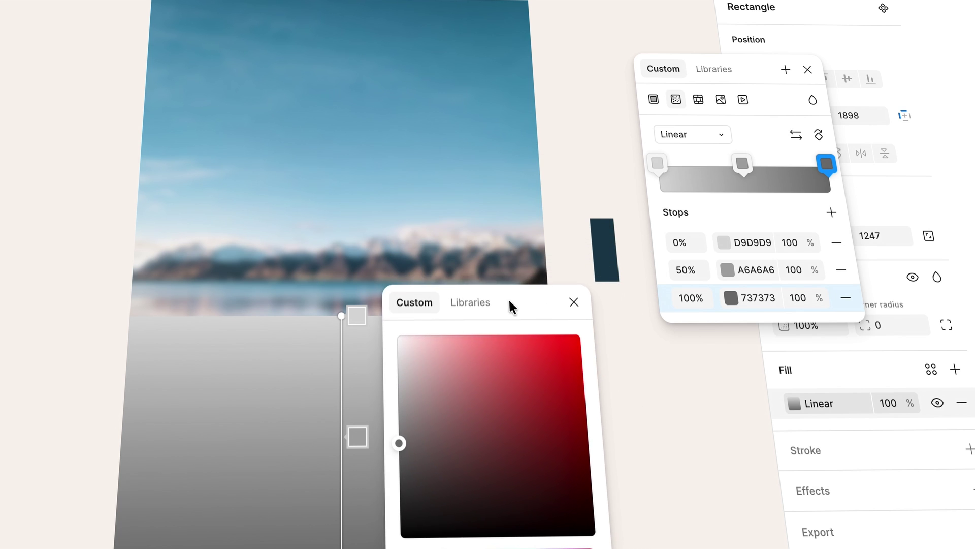
{"action": "left_click", "coordinate": [610, 239]}
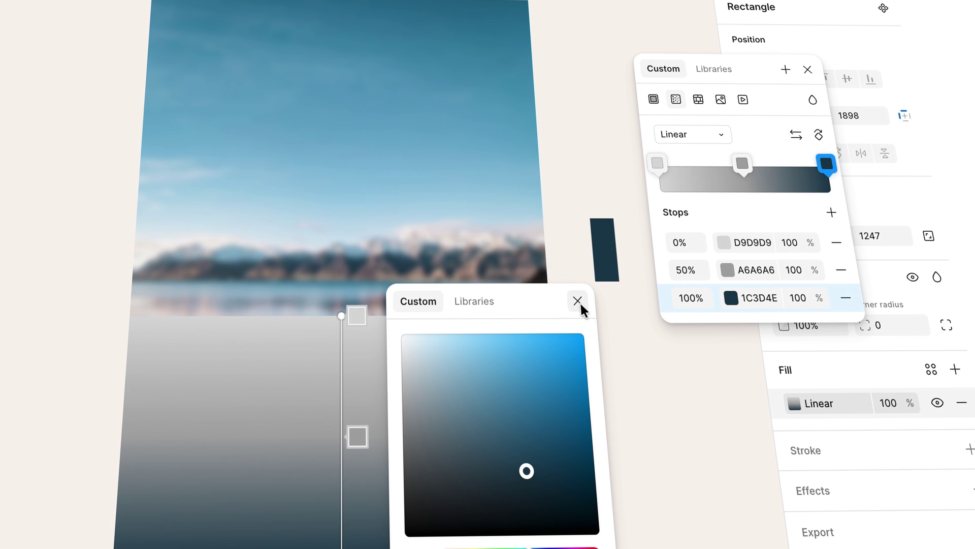
{"action": "left_click", "coordinate": [579, 303]}
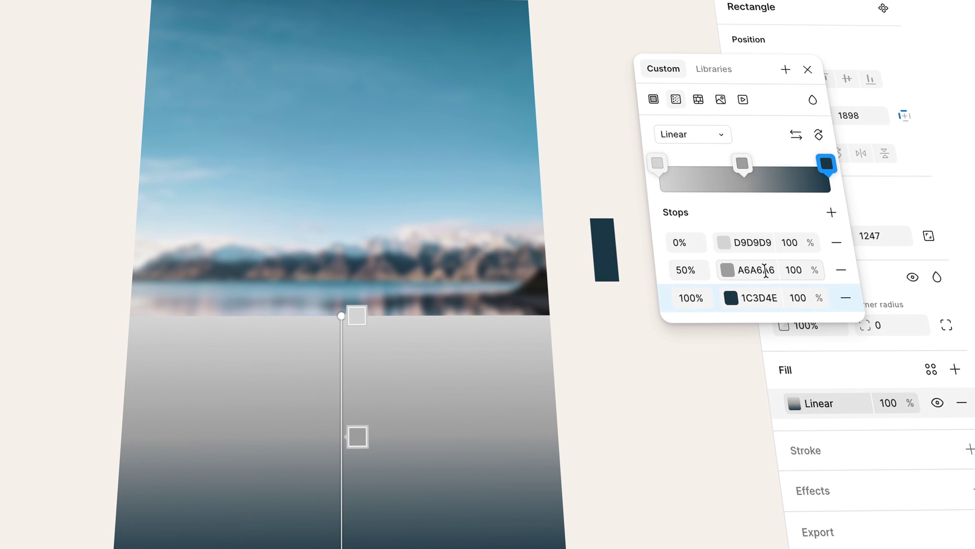
- Copy hex 1C3D4E into the 50% and 0% gradient stops
{"action": "left_click_drag", "start_coordinate": [745, 299], "coordinate": [785, 298]}
{"action": "right_click", "coordinate": [770, 298]}
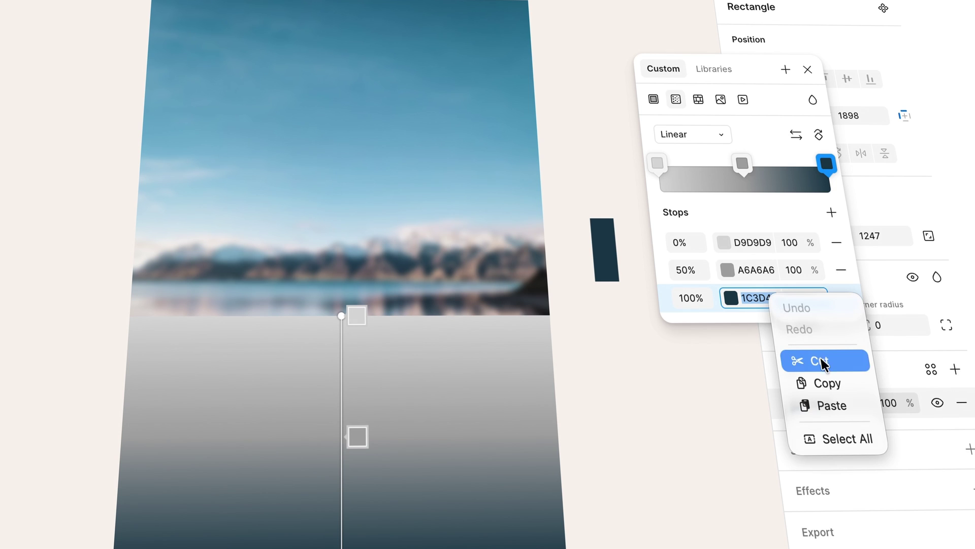
{"action": "left_click", "coordinate": [828, 382]}
{"action": "left_click", "coordinate": [766, 265]}
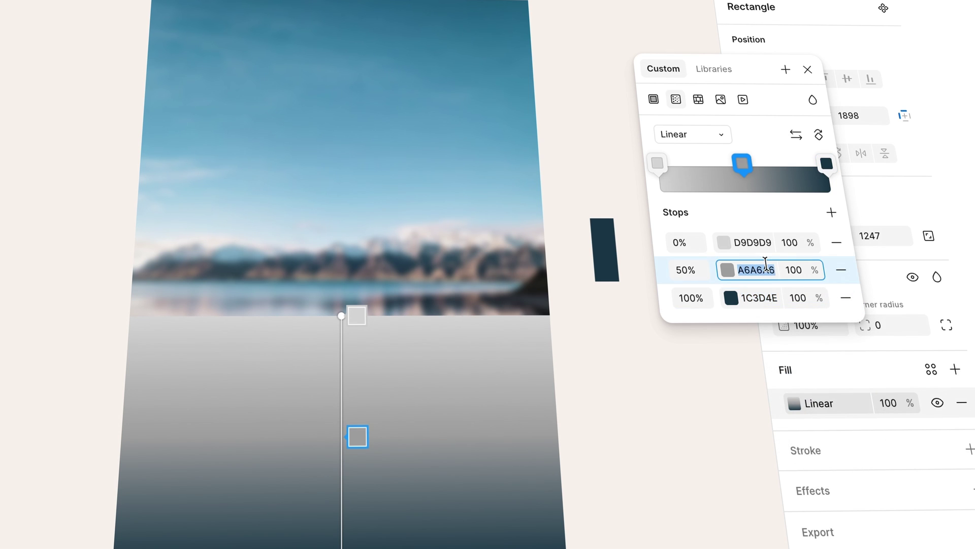
{"action": "key", "text": "BackSpace"}
{"action": "right_click", "coordinate": [743, 269]}
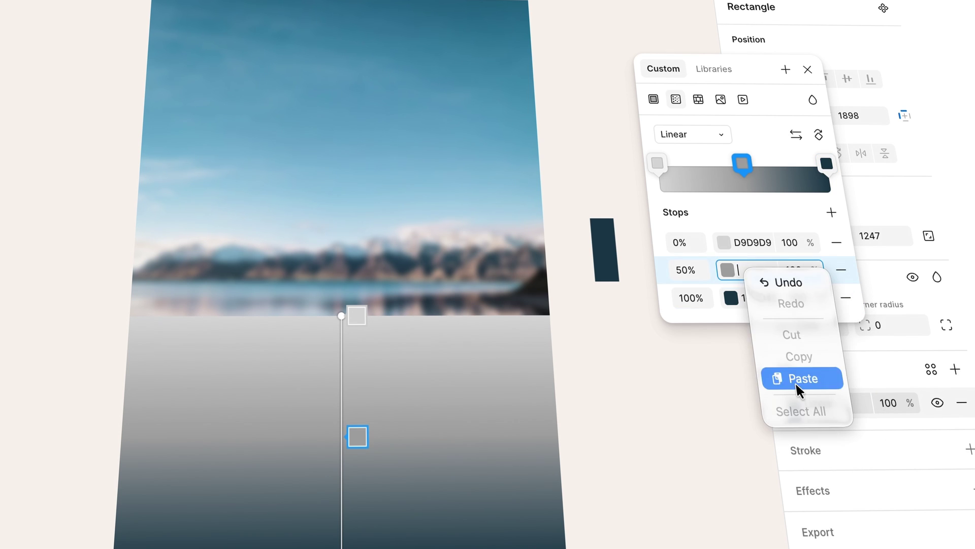
{"action": "left_click", "coordinate": [797, 382]}
{"action": "left_click", "coordinate": [764, 242]}
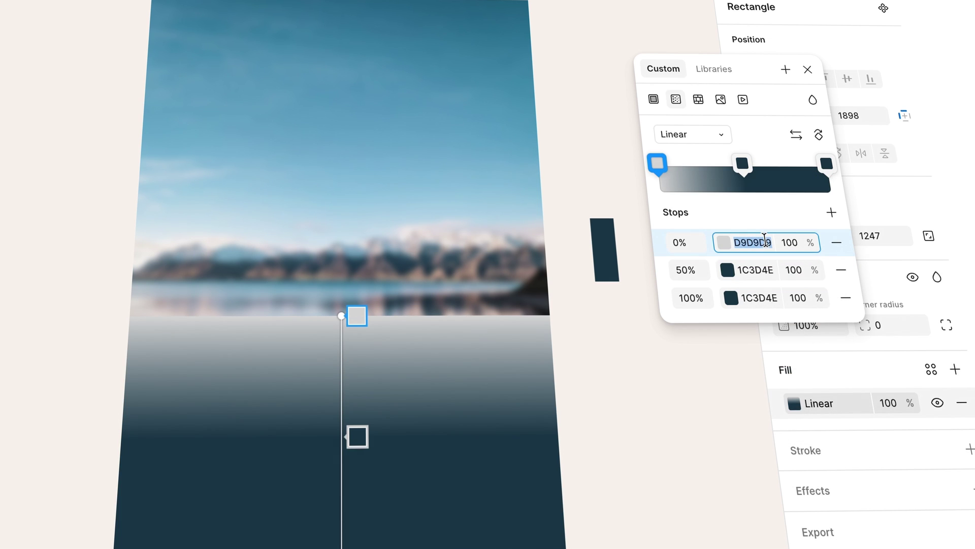
{"action": "key", "text": "BackSpace"}
{"action": "right_click", "coordinate": [751, 243]}
{"action": "left_click", "coordinate": [782, 342]}
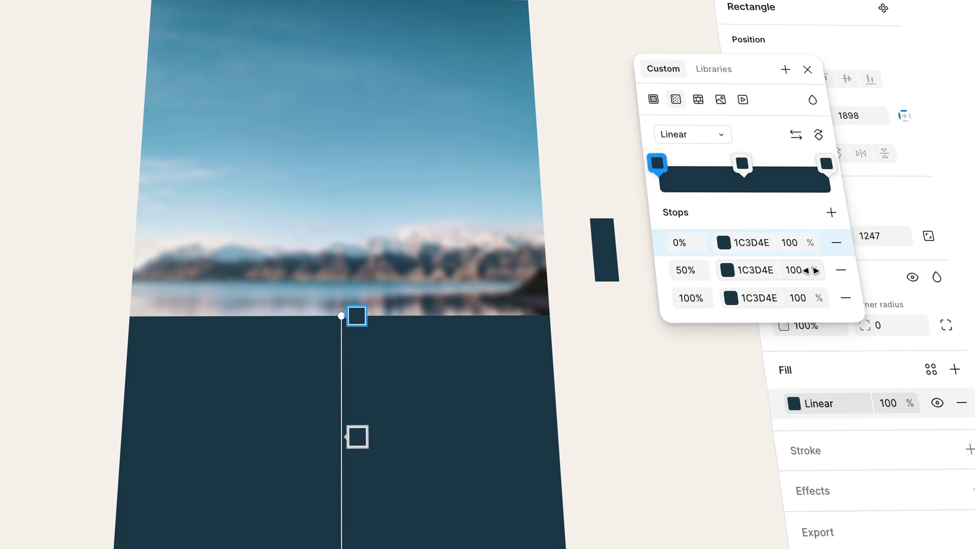
- Set the gradient stop opacities to 75% for the middle and 50% for the first
{"action": "left_click_drag", "start_coordinate": [825, 270], "coordinate": [766, 280]}
{"action": "left_click_drag", "start_coordinate": [806, 243], "coordinate": [705, 252]}
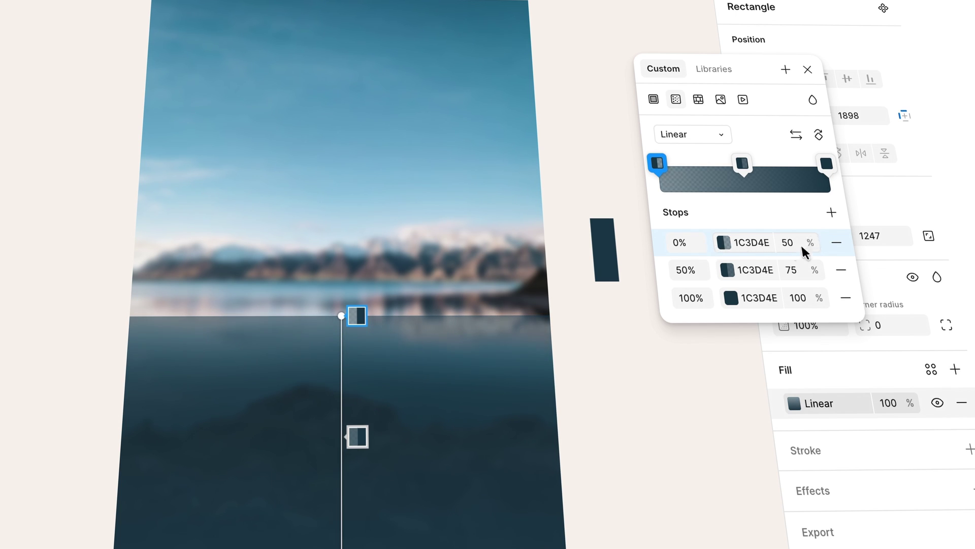
{"action": "left_click", "coordinate": [809, 71]}
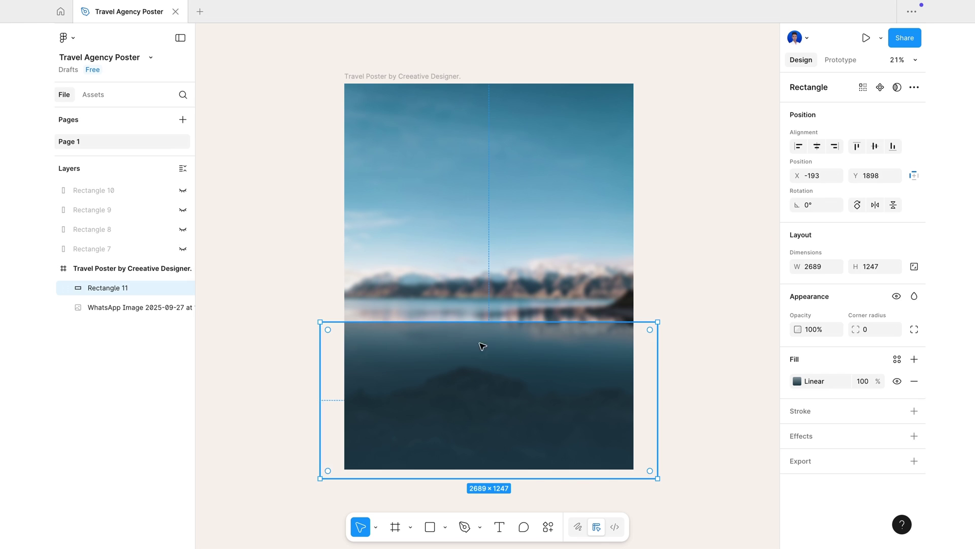
- Give the gradient rectangle a progressive Layer blur with Start 100 and End 0
{"action": "left_click", "coordinate": [801, 436]}
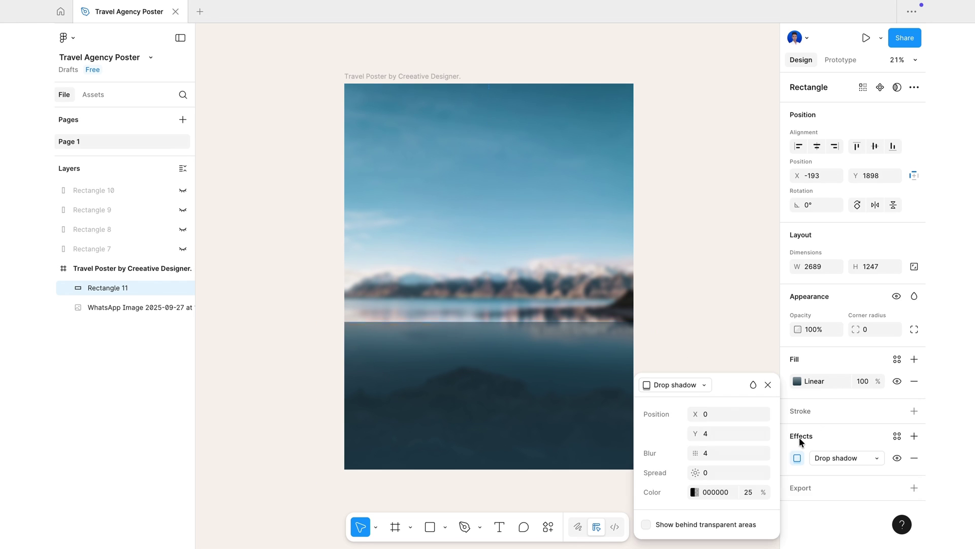
{"action": "left_click_drag", "start_coordinate": [725, 403], "coordinate": [749, 227]}
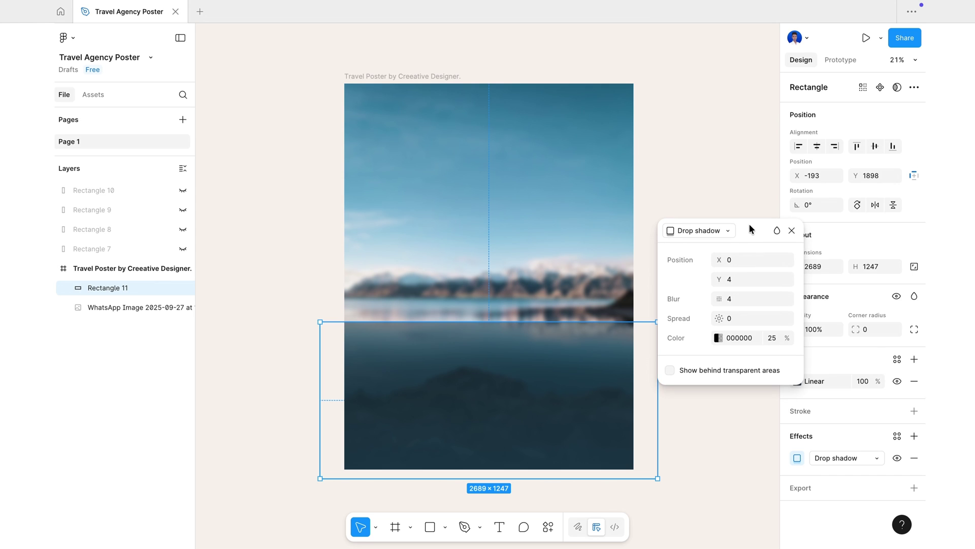
{"action": "left_click", "coordinate": [707, 227]}
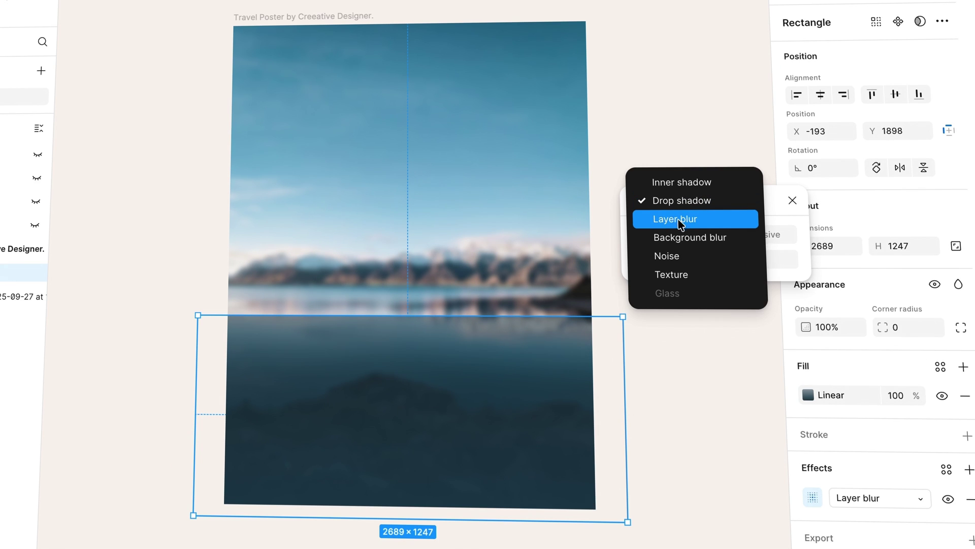
{"action": "left_click", "coordinate": [676, 219]}
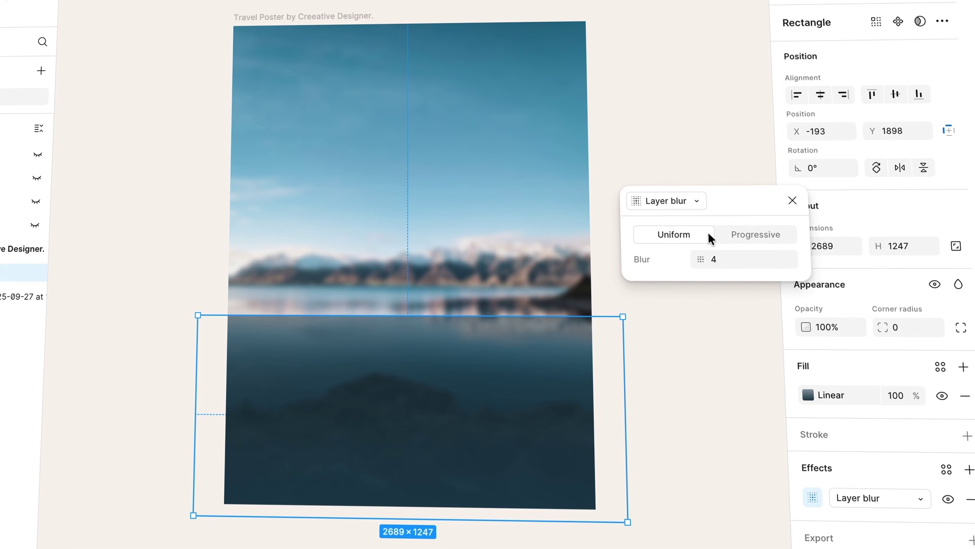
{"action": "left_click", "coordinate": [756, 235]}
{"action": "left_click", "coordinate": [713, 283]}
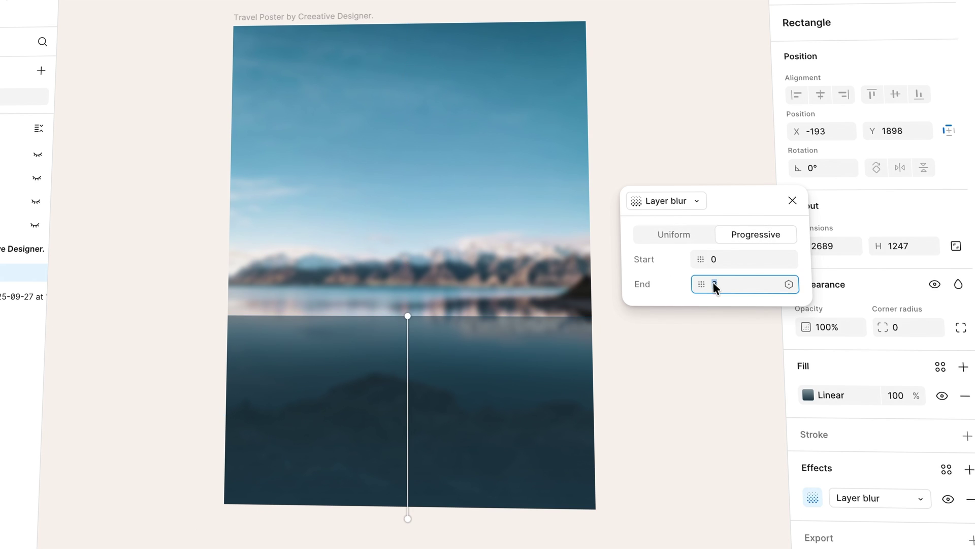
{"action": "type", "text": "0"}
{"action": "key", "text": "Return"}
{"action": "left_click_drag", "start_coordinate": [705, 256], "coordinate": [968, 262]}
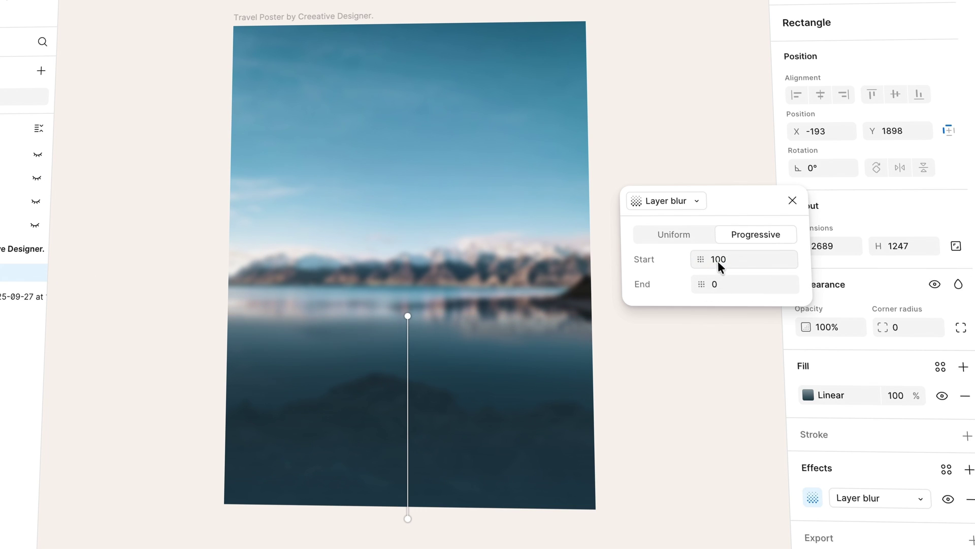
{"action": "left_click", "coordinate": [792, 201]}
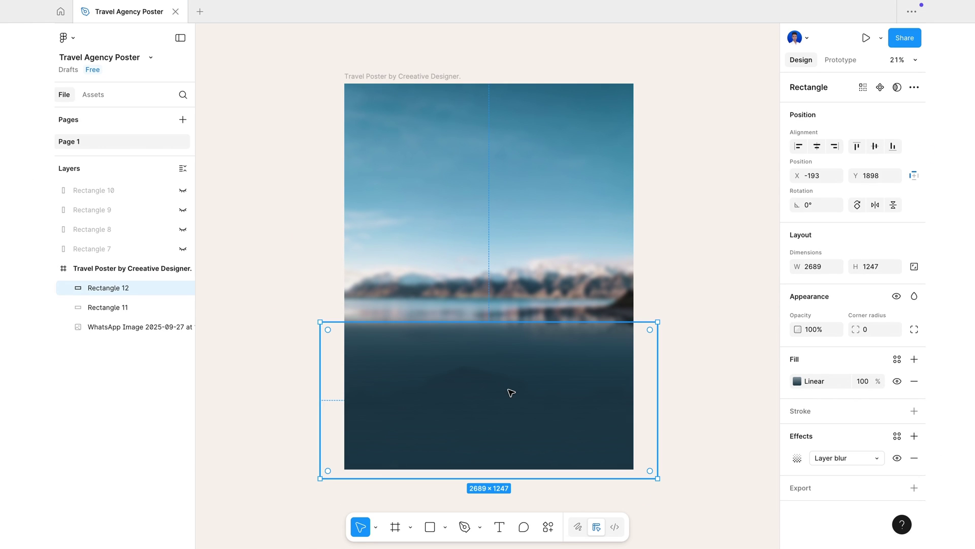
- Move the rectangle copy to the poster top, flip it vertically and stretch it to 1937 tall
{"action": "left_click_drag", "start_coordinate": [508, 414], "coordinate": [504, 203]}
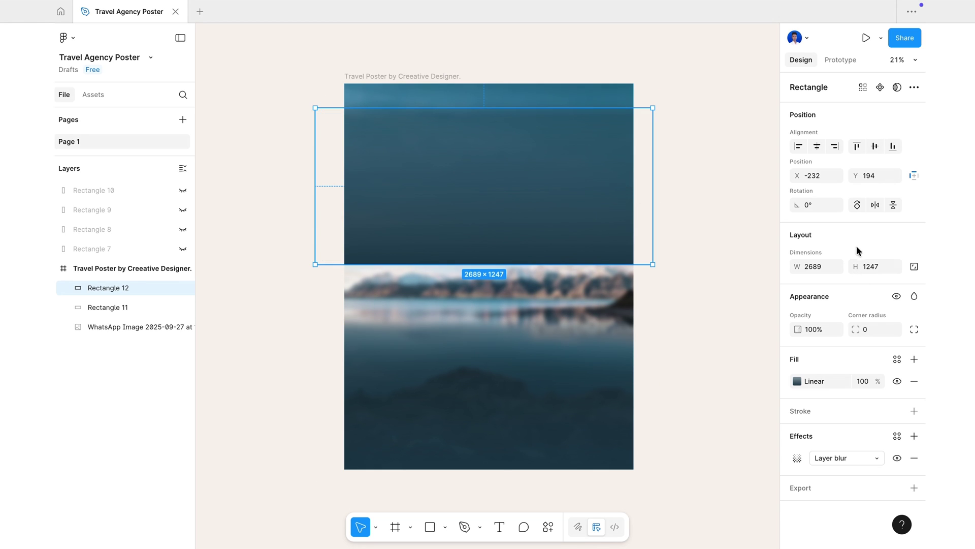
{"action": "left_click", "coordinate": [896, 204]}
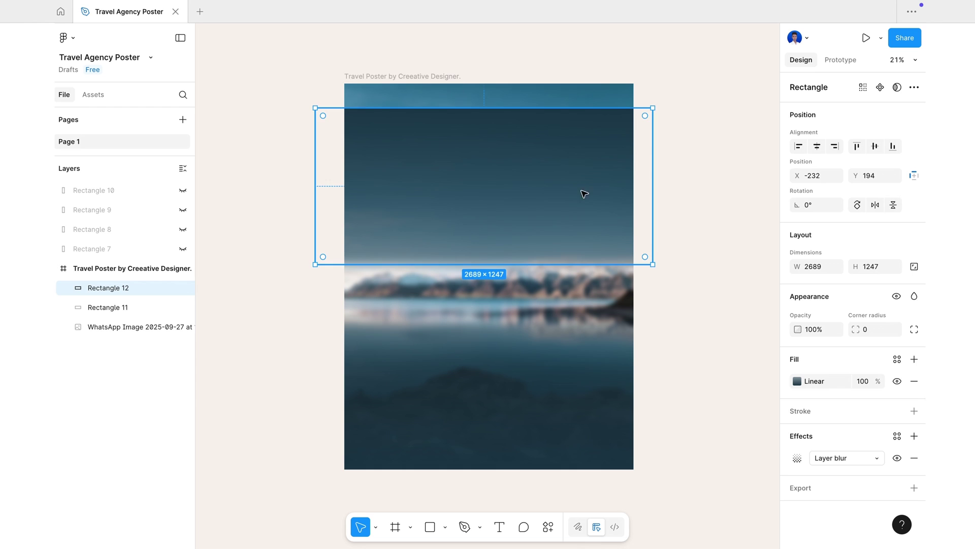
{"action": "left_click_drag", "start_coordinate": [462, 191], "coordinate": [463, 166]}
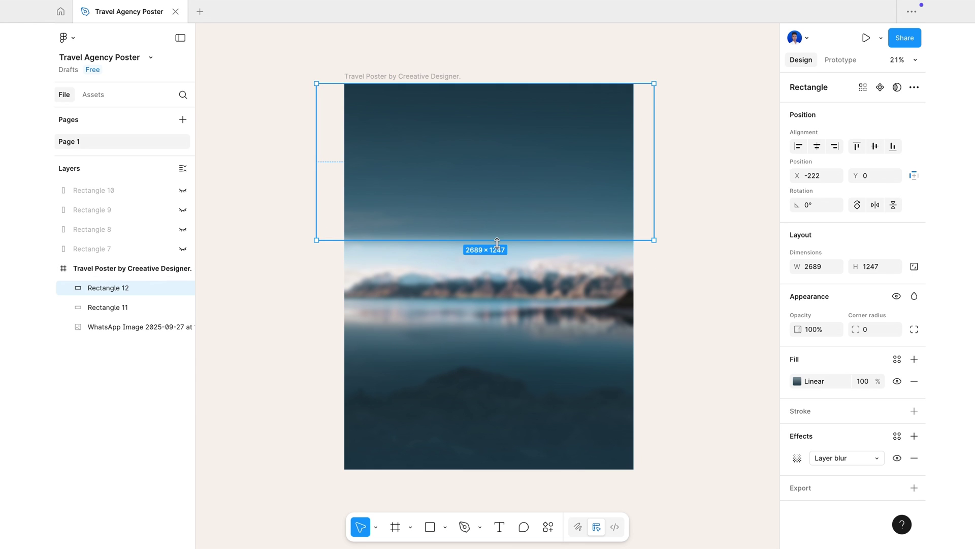
{"action": "left_click_drag", "start_coordinate": [496, 240], "coordinate": [497, 329]}
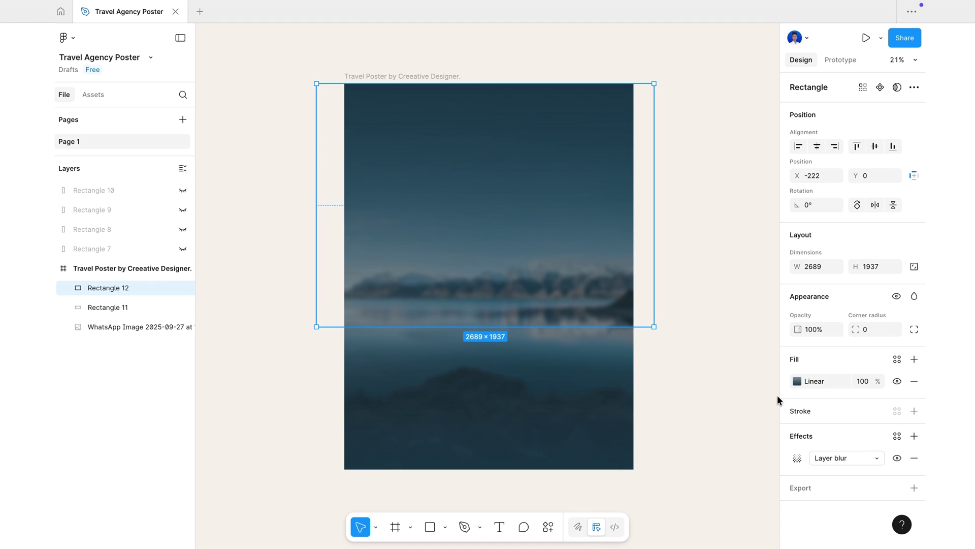
- Show blue Rectangle 8 and eyedrop its 2B84B0 into all three gradient stops
{"action": "left_click", "coordinate": [182, 229]}
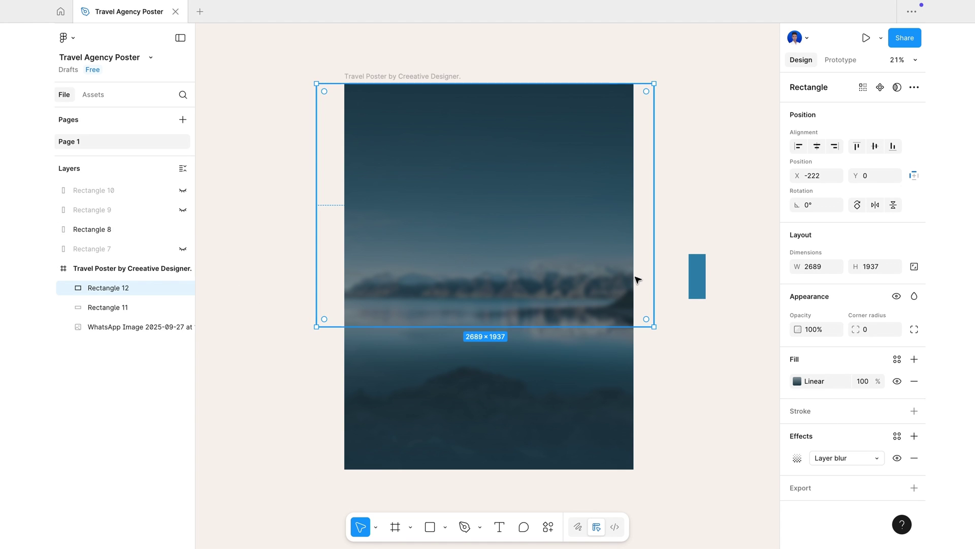
{"action": "left_click", "coordinate": [798, 381]}
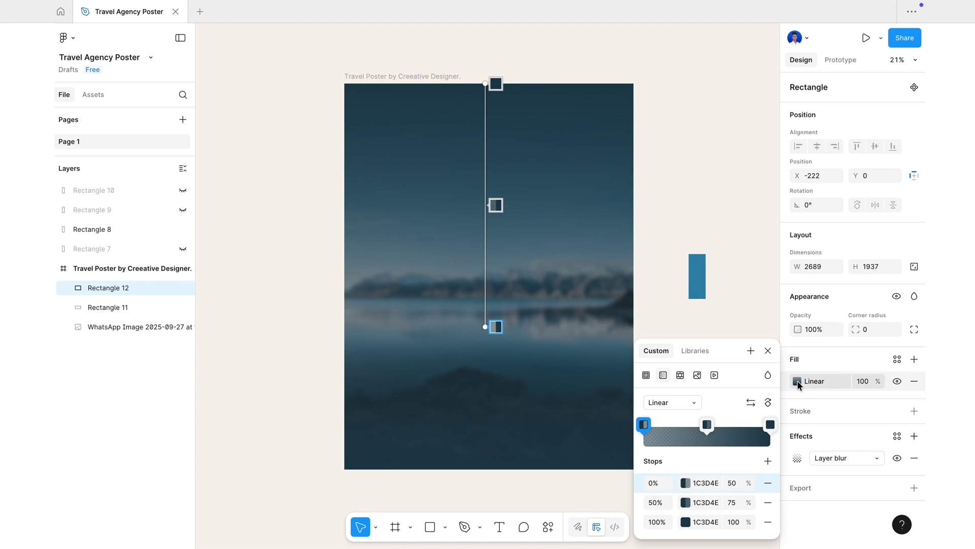
{"action": "left_click", "coordinate": [770, 424]}
{"action": "left_click_drag", "start_coordinate": [564, 274], "coordinate": [545, 258]}
{"action": "left_click", "coordinate": [486, 427]}
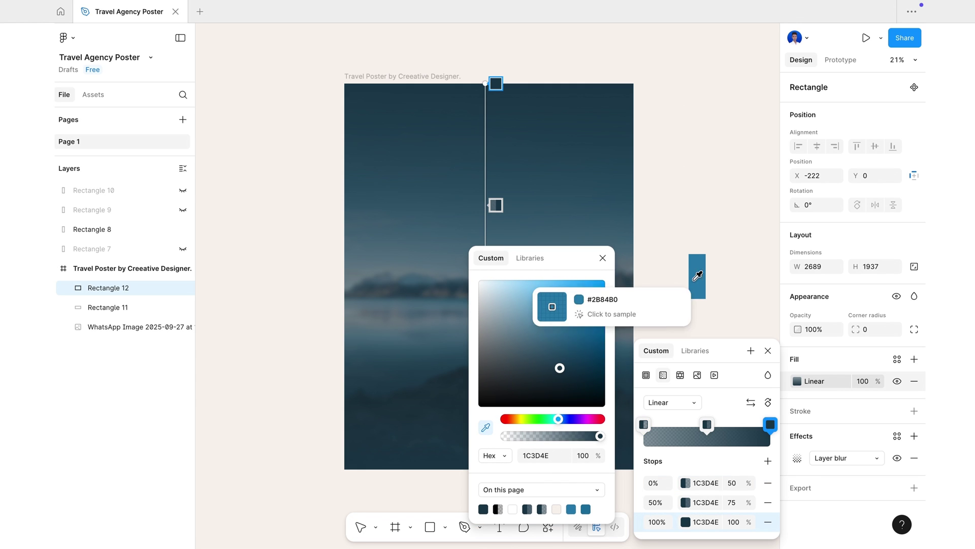
{"action": "left_click", "coordinate": [697, 276]}
{"action": "left_click", "coordinate": [686, 502]}
{"action": "left_click", "coordinate": [505, 443]}
{"action": "left_click", "coordinate": [696, 276]}
{"action": "left_click", "coordinate": [686, 483]}
{"action": "left_click", "coordinate": [505, 443]}
{"action": "left_click", "coordinate": [696, 278]}
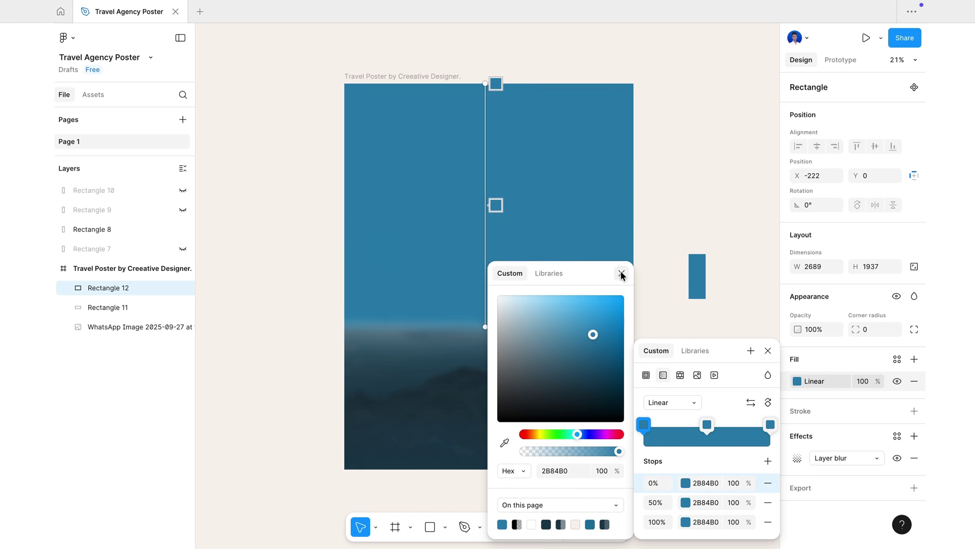
- Set the first gradient stop to 50% opacity and the middle stop to 70%
{"action": "left_click", "coordinate": [622, 274]}
{"action": "left_click_drag", "start_coordinate": [749, 483], "coordinate": [684, 483]}
{"action": "left_click", "coordinate": [734, 483]}
{"action": "type", "text": "50"}
{"action": "key", "text": "Return"}
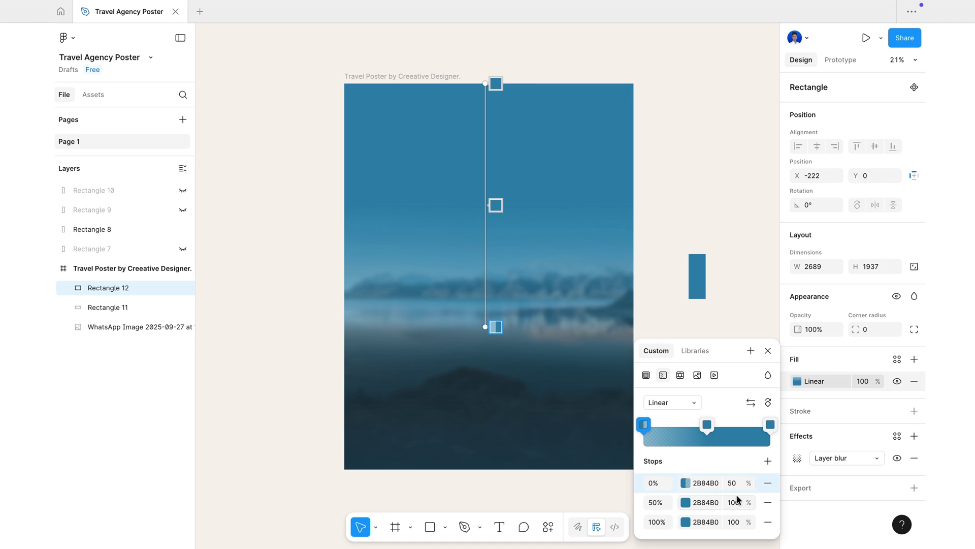
{"action": "left_click", "coordinate": [737, 502]}
{"action": "type", "text": "70"}
{"action": "key", "text": "Return"}
{"action": "left_click", "coordinate": [768, 351]}
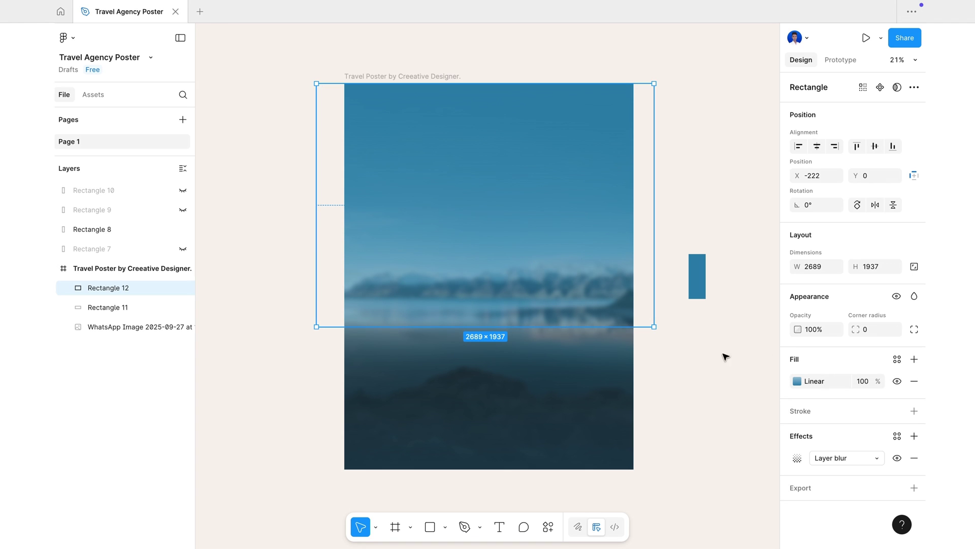
{"action": "left_click", "coordinate": [727, 429]}
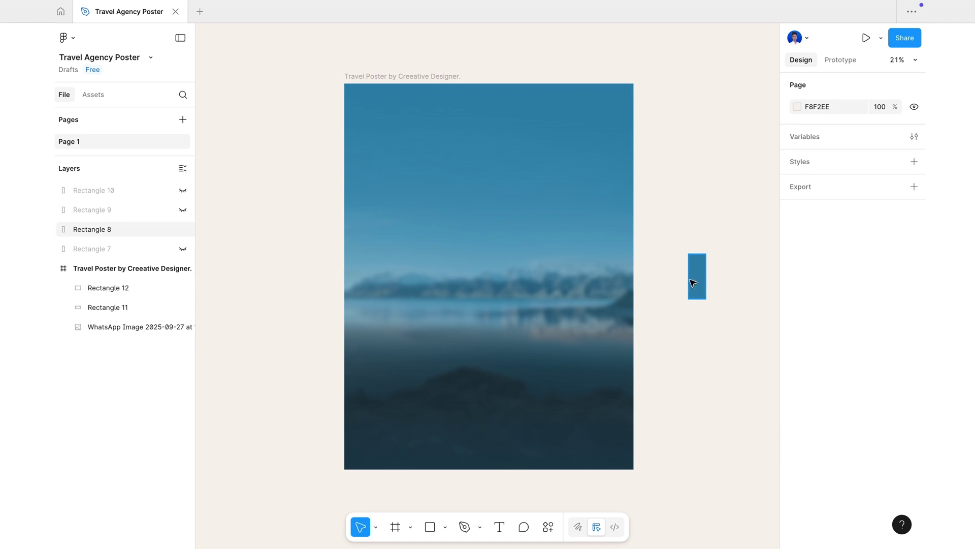
- Hide Rectangle 8 and group Rectangle 12, Rectangle 11 and the photo
{"action": "left_click", "coordinate": [182, 229]}
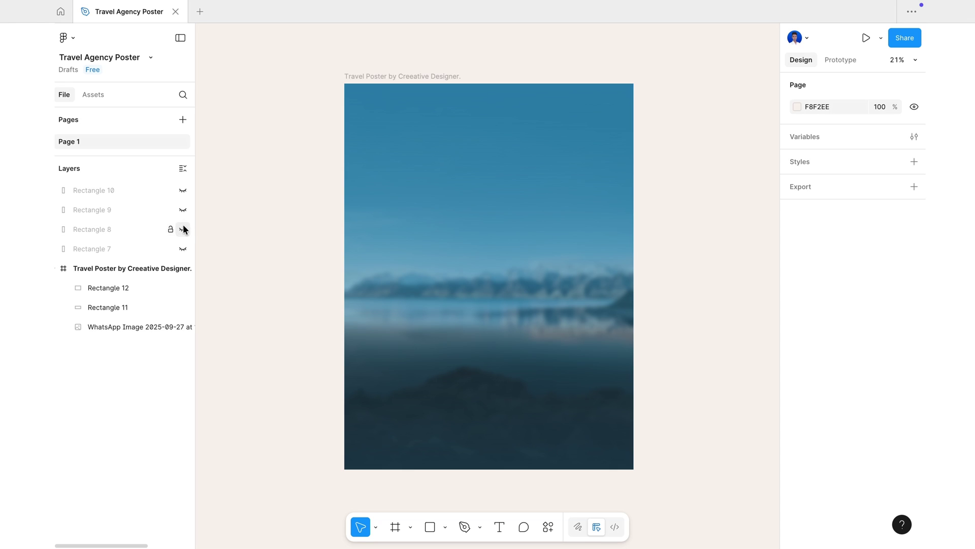
{"action": "left_click", "coordinate": [131, 291]}
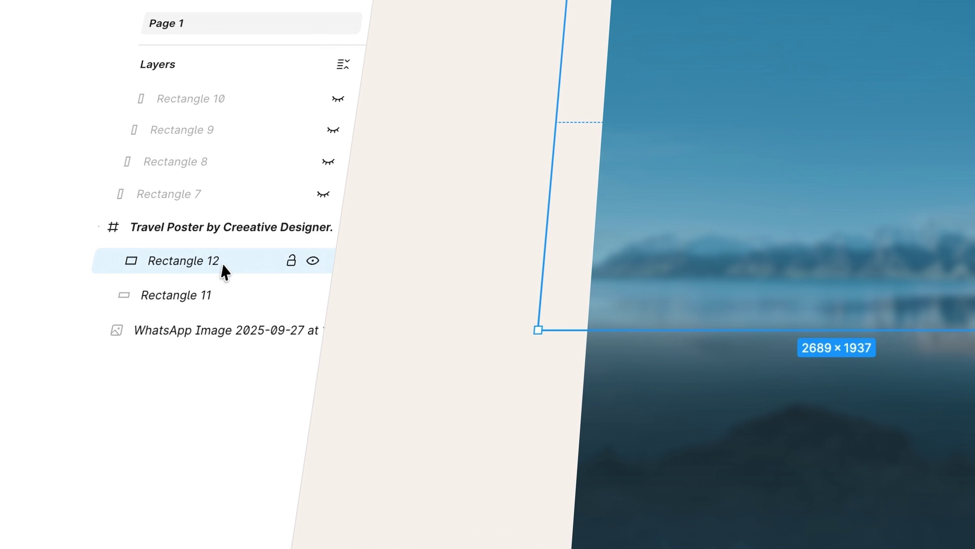
{"action": "left_click", "coordinate": [131, 306], "text": "shift"}
{"action": "left_click", "coordinate": [216, 325], "text": "shift"}
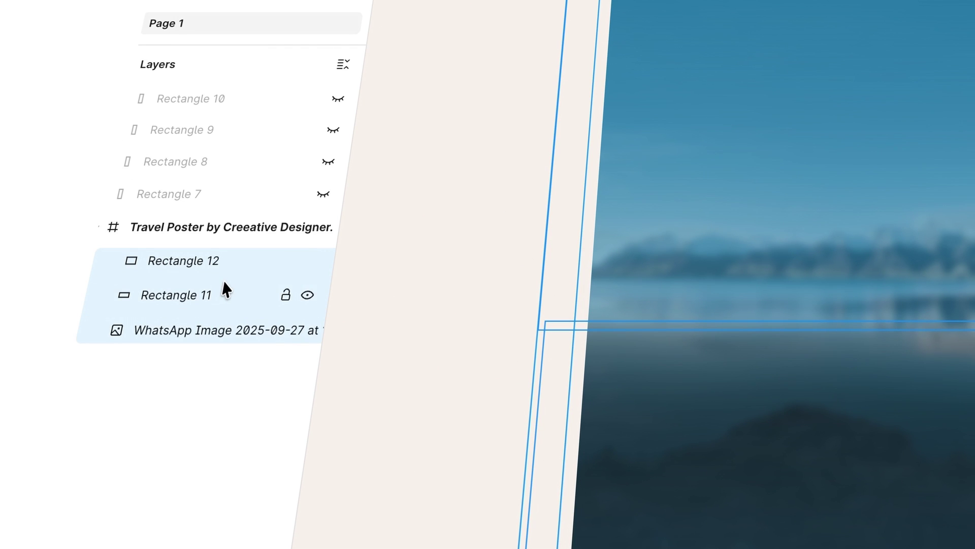
{"action": "right_click", "coordinate": [224, 282]}
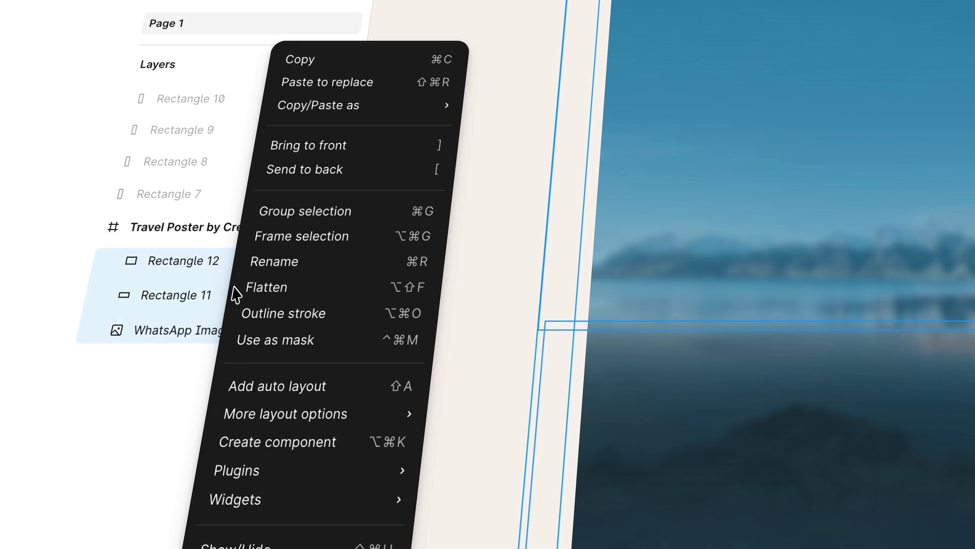
{"action": "left_click", "coordinate": [339, 212]}
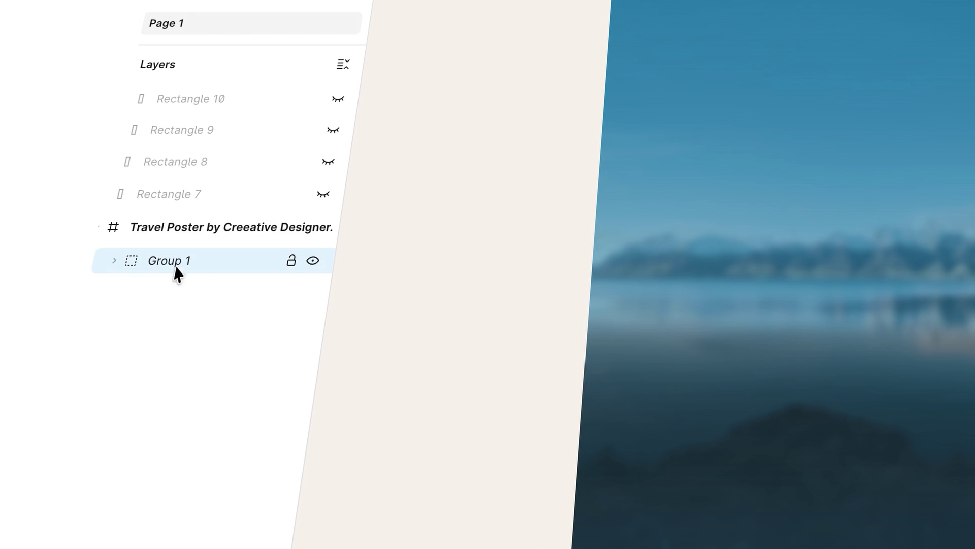
- Name the group 'Background' and lock it
{"action": "double_click", "coordinate": [185, 261]}
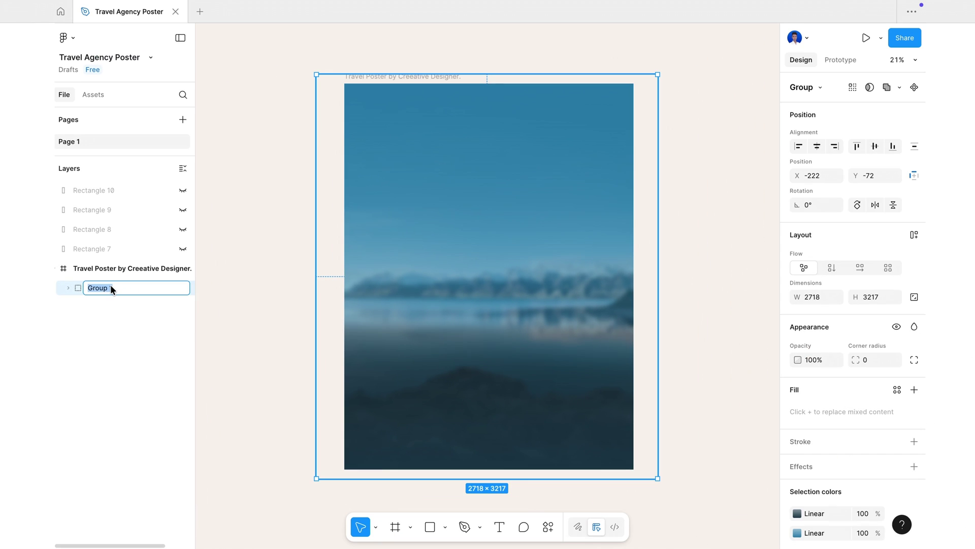
{"action": "type", "text": "Background"}
{"action": "key", "text": "Return"}
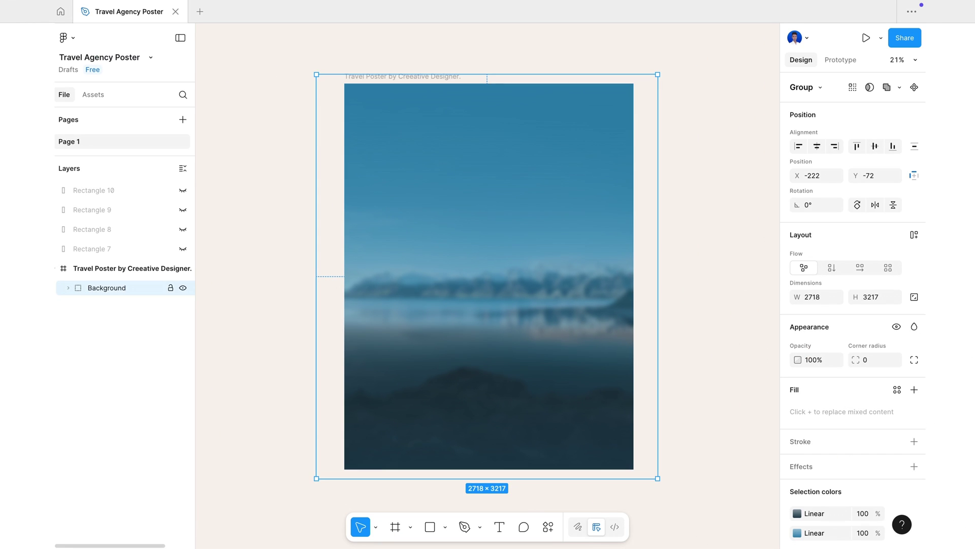
{"action": "left_click", "coordinate": [208, 332]}
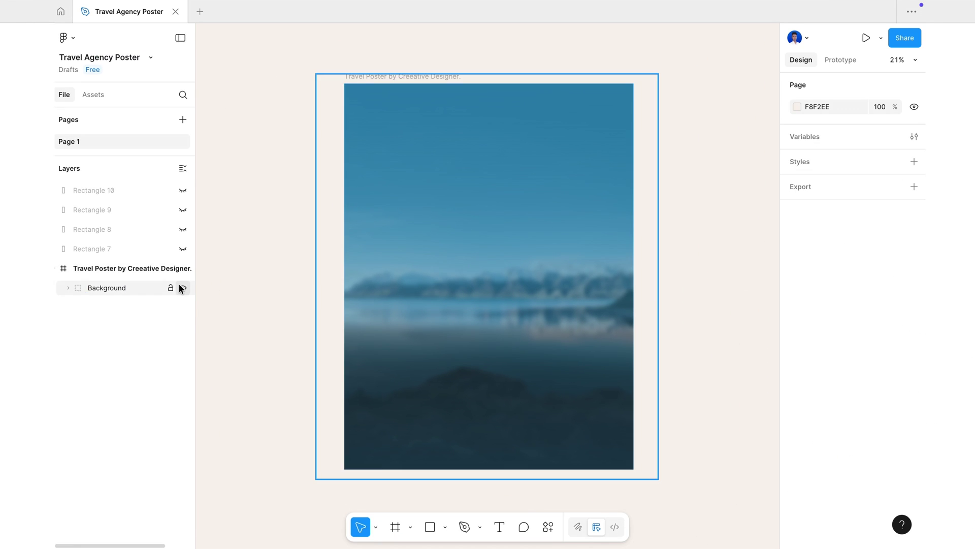
{"action": "left_click", "coordinate": [171, 288]}
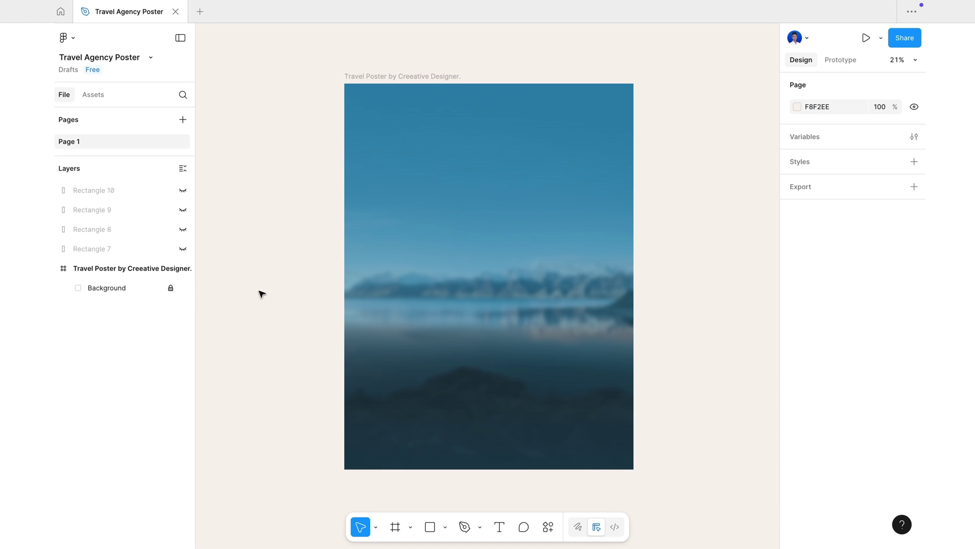
{"action": "scroll", "coordinate": [614, 270], "scroll_direction": "up", "scroll_amount": 5}
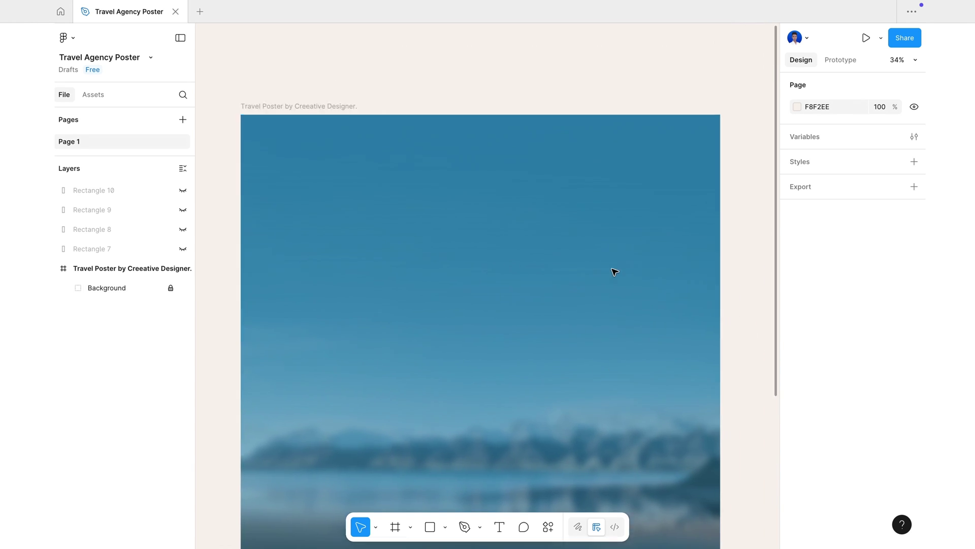
{"action": "scroll", "coordinate": [614, 271], "scroll_direction": "down", "scroll_amount": 6}
{"action": "scroll", "coordinate": [614, 271], "scroll_direction": "up", "scroll_amount": 1}
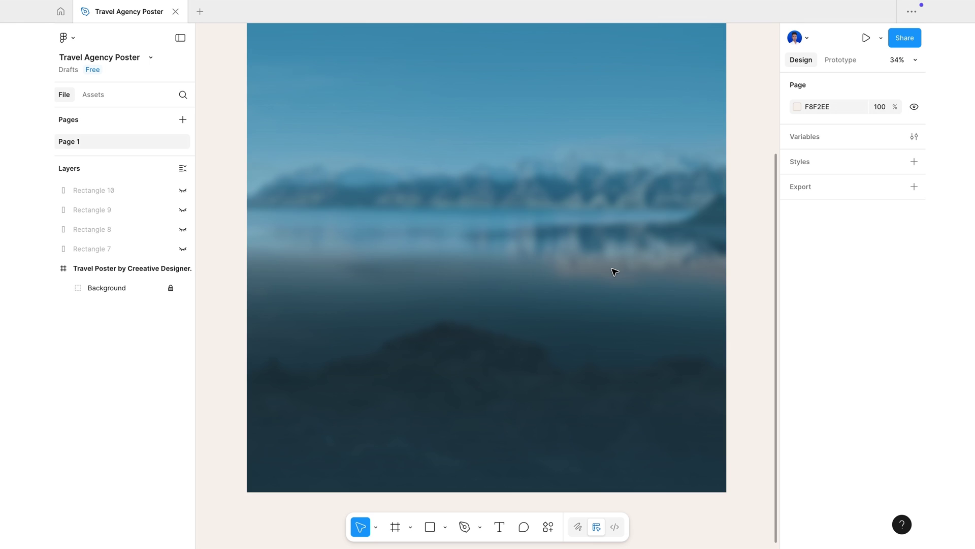
{"action": "scroll", "coordinate": [615, 271], "scroll_direction": "down", "scroll_amount": 3}
{"action": "scroll", "coordinate": [616, 272], "scroll_direction": "up", "scroll_amount": 1}
{"action": "scroll", "coordinate": [615, 272], "scroll_direction": "left", "scroll_amount": 1}
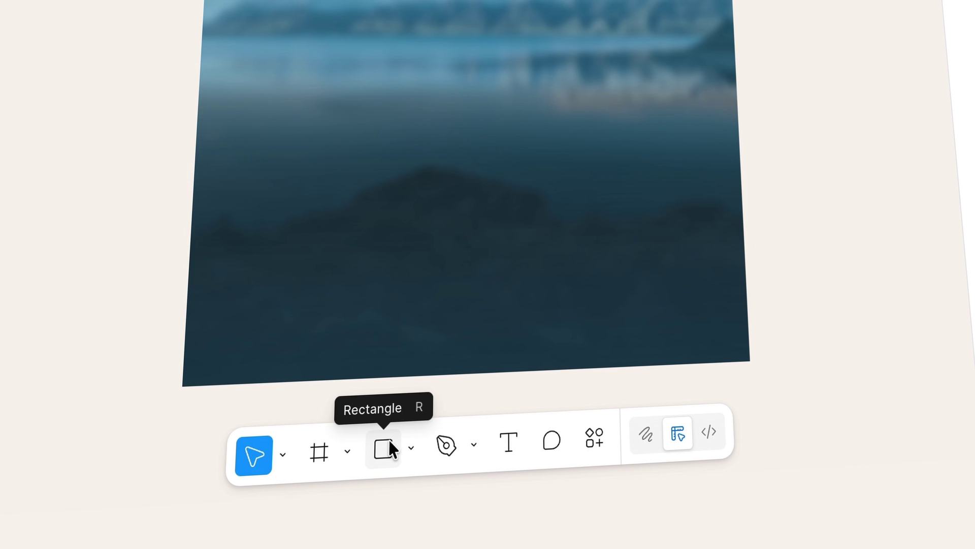
- Draw a grey rectangle on the poster and size it to 504×1510
{"action": "left_click", "coordinate": [391, 443]}
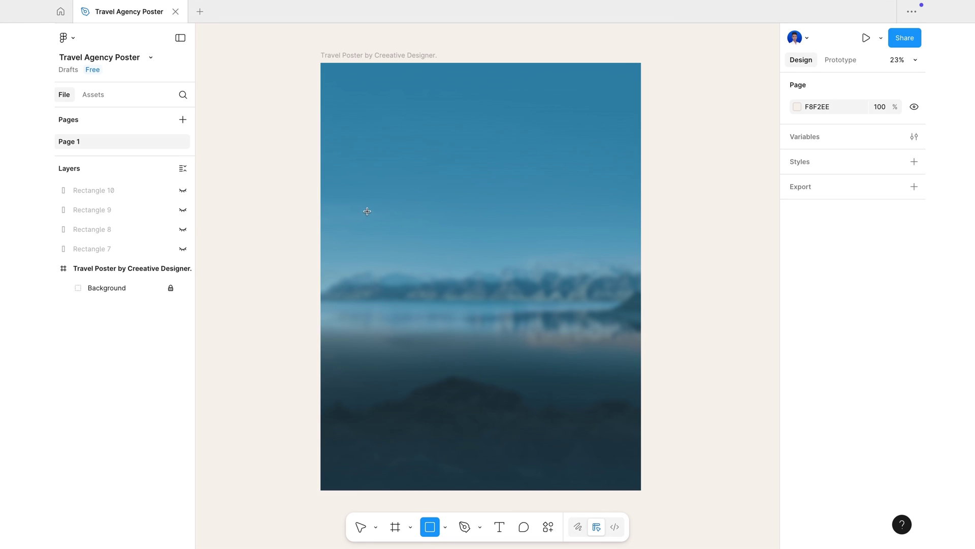
{"action": "mouse_move", "coordinate": [372, 214]}
{"action": "left_mouse_down"}
{"action": "mouse_move", "coordinate": [416, 246]}
{"action": "mouse_move", "coordinate": [433, 414]}
{"action": "left_mouse_up"}
{"action": "left_click_drag", "start_coordinate": [404, 214], "coordinate": [405, 204]}
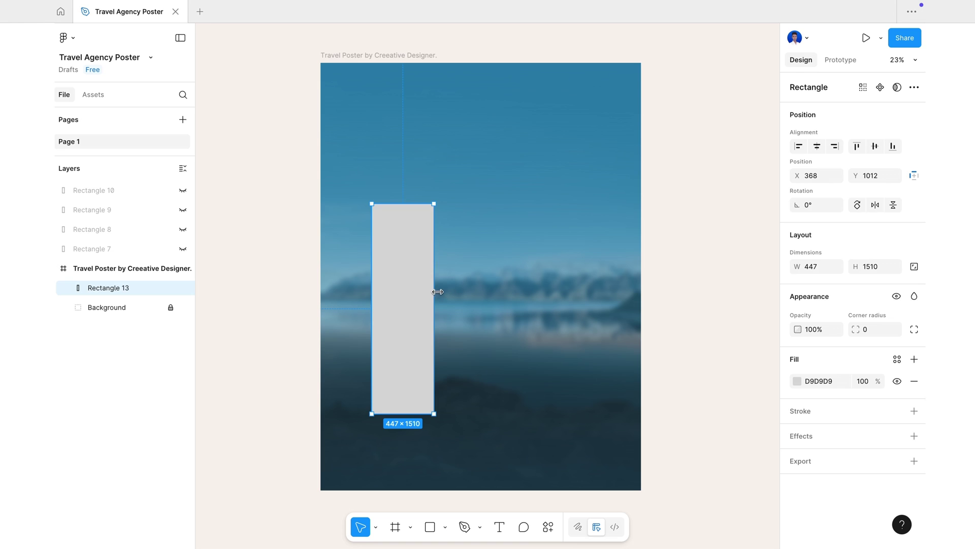
{"action": "left_click_drag", "start_coordinate": [438, 292], "coordinate": [441, 291]}
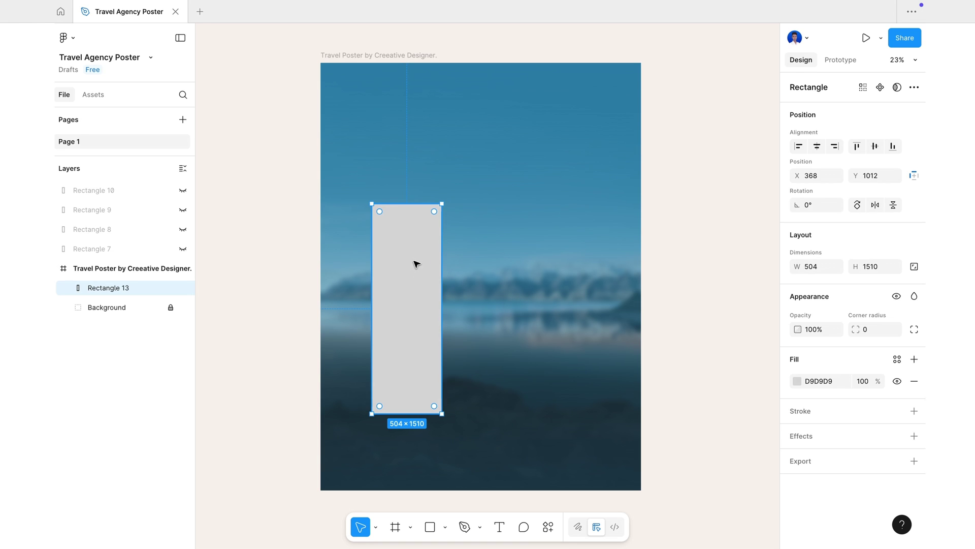
- Duplicate the rectangle twice, placing the copies side by side as columns
{"action": "key", "text": "ctrl+d"}
{"action": "left_click_drag", "start_coordinate": [415, 265], "coordinate": [487, 262]}
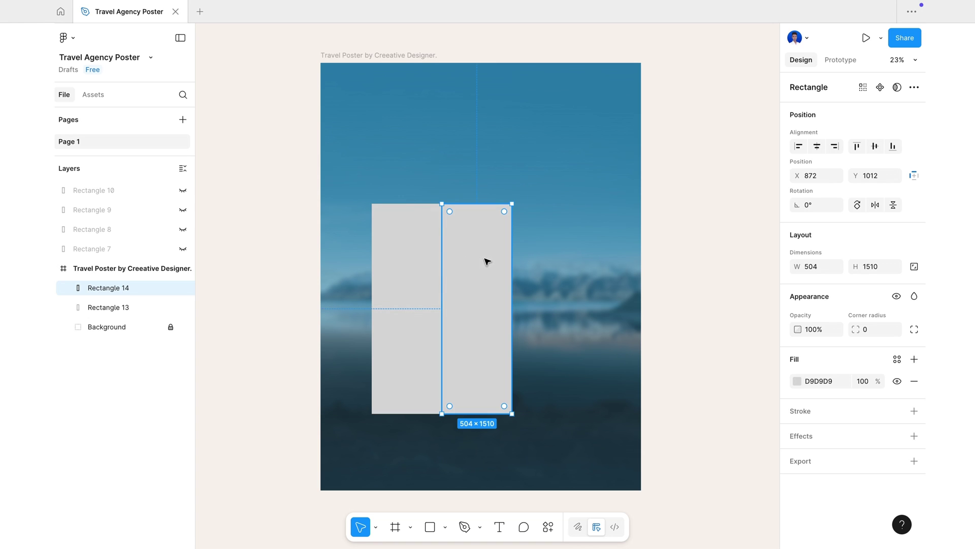
{"action": "key", "text": "ctrl+d"}
- Scale Rectangles 13–15 up together to about 1563×1561 and recentre them on the poster
{"action": "left_click", "coordinate": [612, 328]}
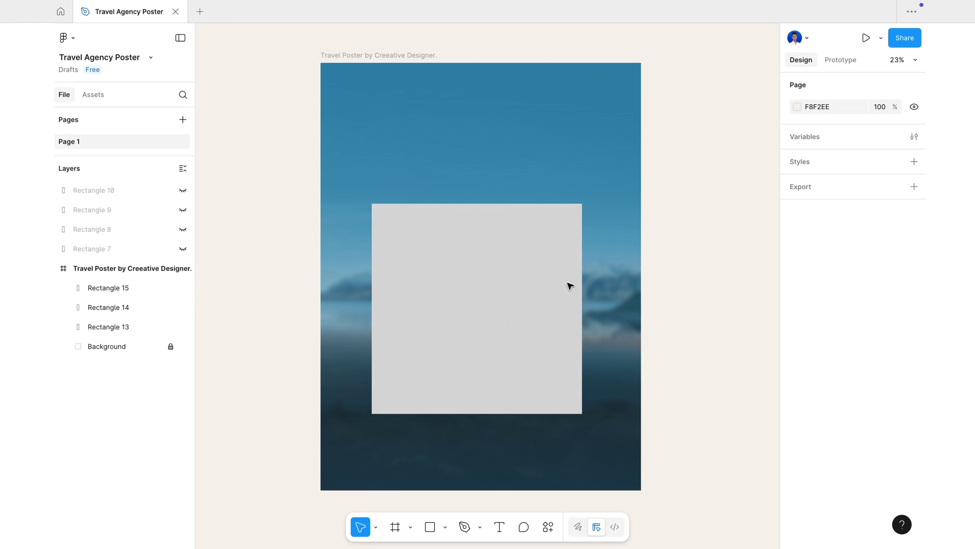
{"action": "left_click_drag", "start_coordinate": [363, 201], "coordinate": [588, 438]}
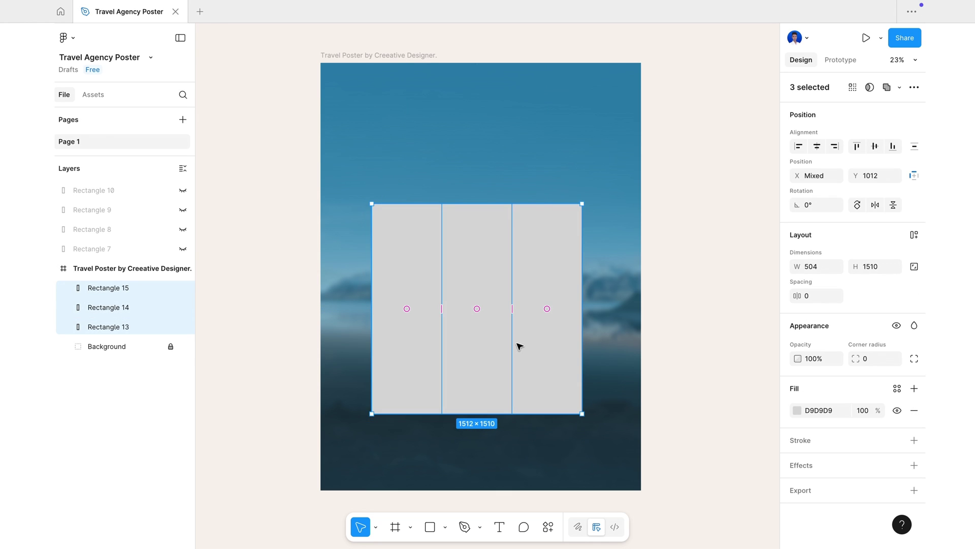
{"action": "left_click_drag", "start_coordinate": [483, 328], "coordinate": [487, 333]}
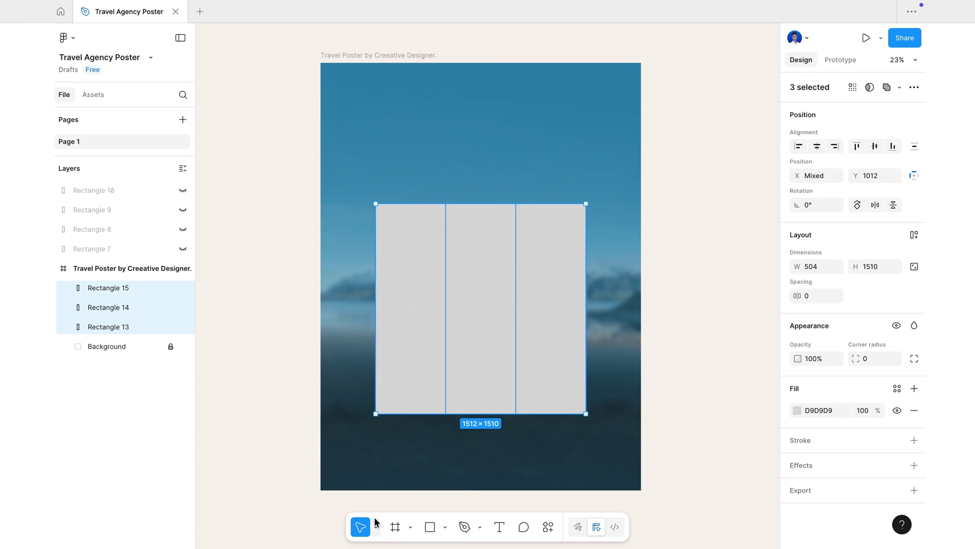
{"action": "left_click", "coordinate": [376, 527]}
{"action": "left_click", "coordinate": [414, 502]}
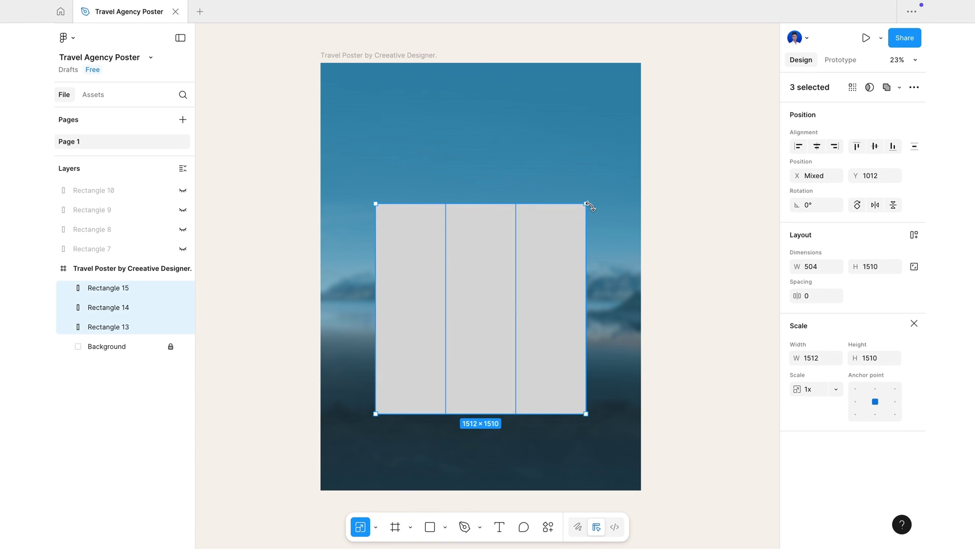
{"action": "left_click_drag", "start_coordinate": [589, 202], "coordinate": [599, 193]}
{"action": "left_click_drag", "start_coordinate": [499, 301], "coordinate": [485, 303]}
{"action": "key", "text": "Escape"}
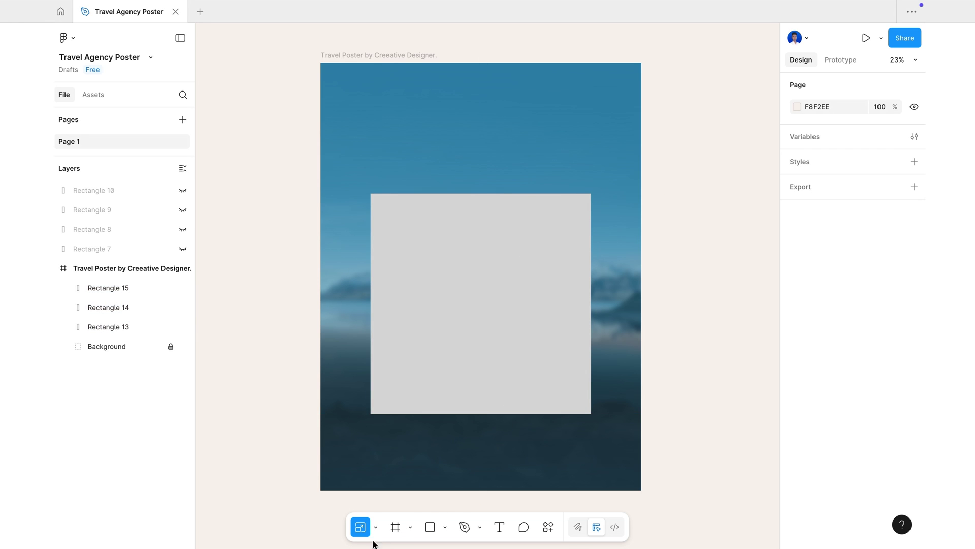
{"action": "left_click", "coordinate": [376, 527]}
{"action": "left_click", "coordinate": [398, 474]}
- Place the Taj Mahal photo and mask it with Rectangle 13, the first column
{"action": "left_click", "coordinate": [446, 526]}
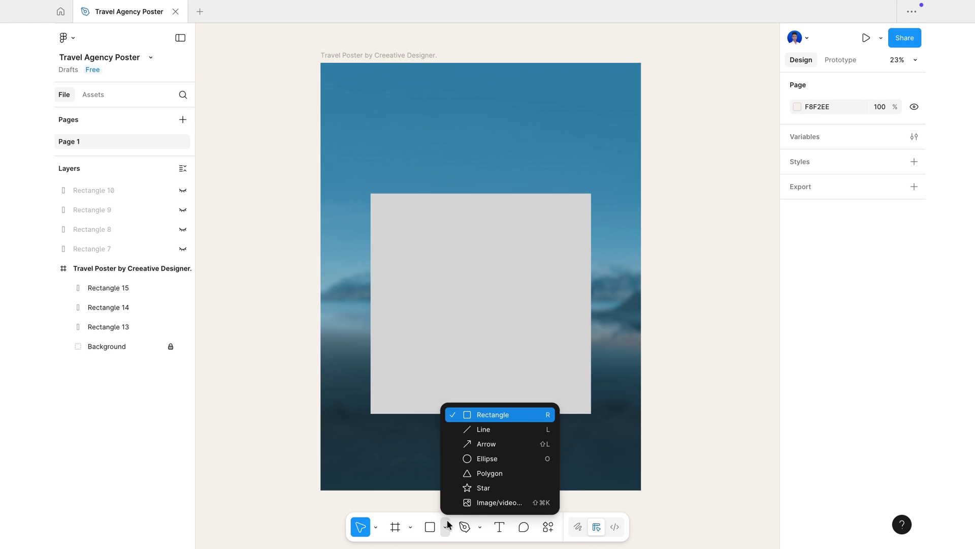
{"action": "left_click", "coordinate": [492, 502]}
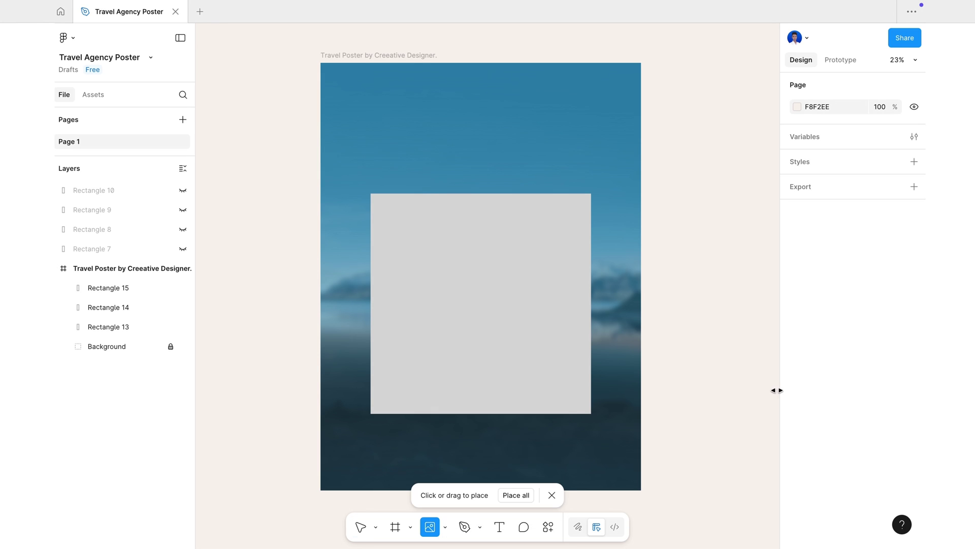
{"action": "left_click", "coordinate": [683, 320]}
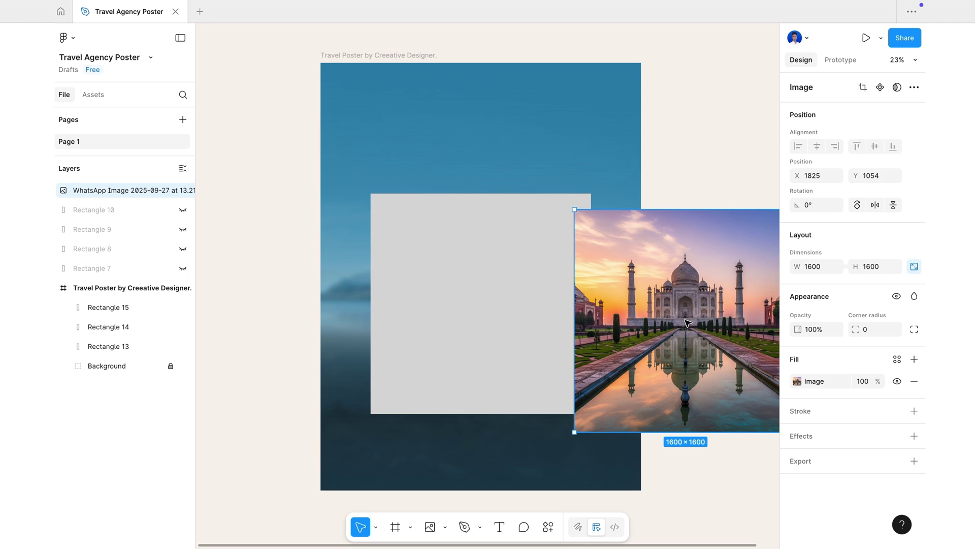
{"action": "left_click_drag", "start_coordinate": [714, 351], "coordinate": [441, 334]}
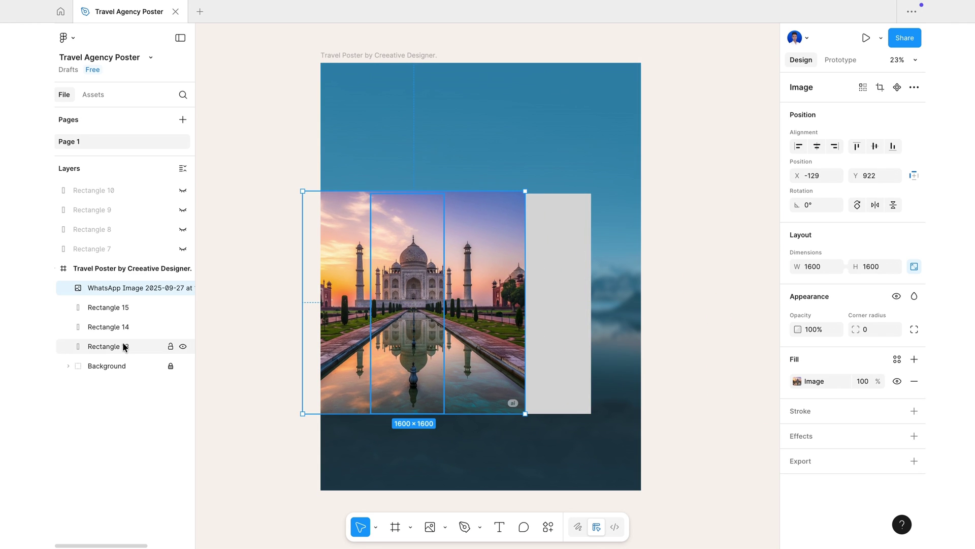
{"action": "left_click", "coordinate": [129, 346]}
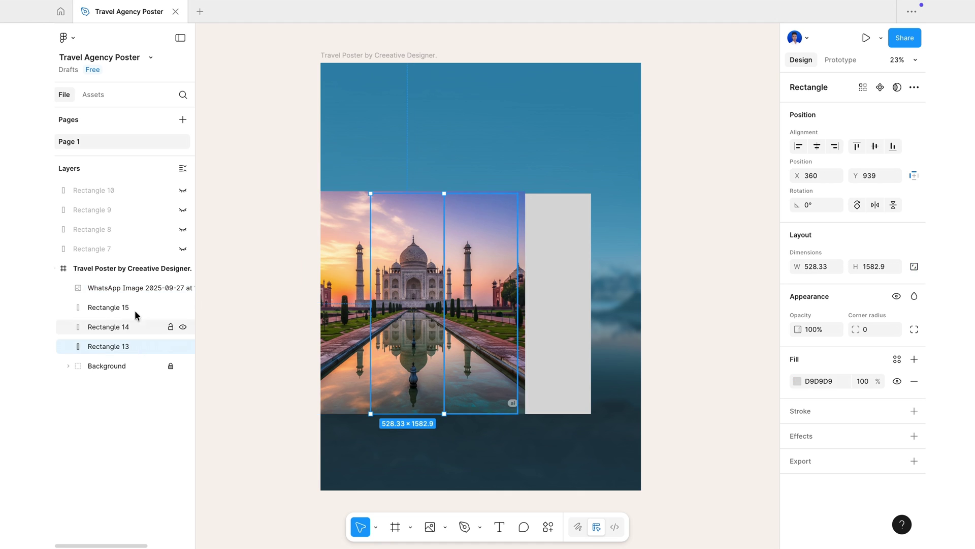
{"action": "left_click_drag", "start_coordinate": [132, 288], "coordinate": [124, 340]}
{"action": "left_click", "coordinate": [114, 348], "text": "shift"}
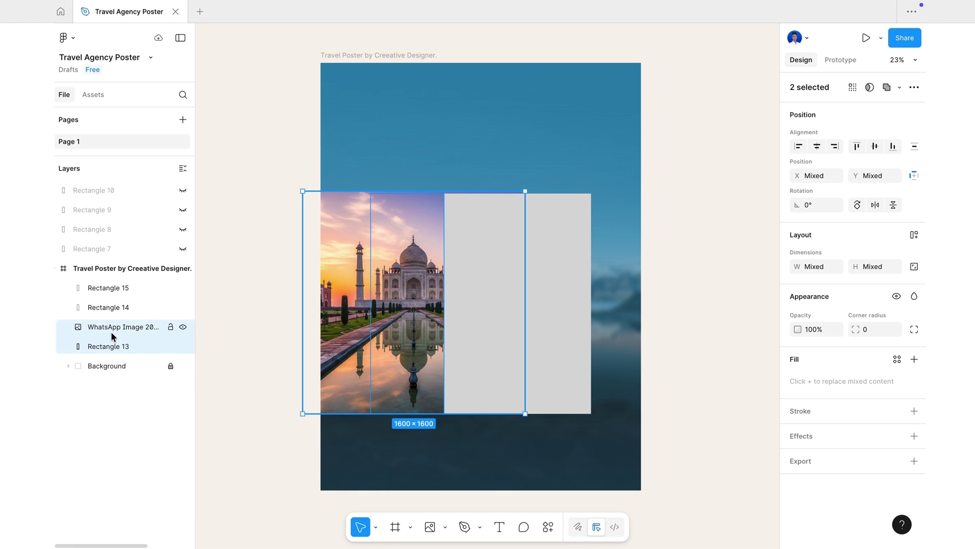
{"action": "right_click", "coordinate": [111, 331]}
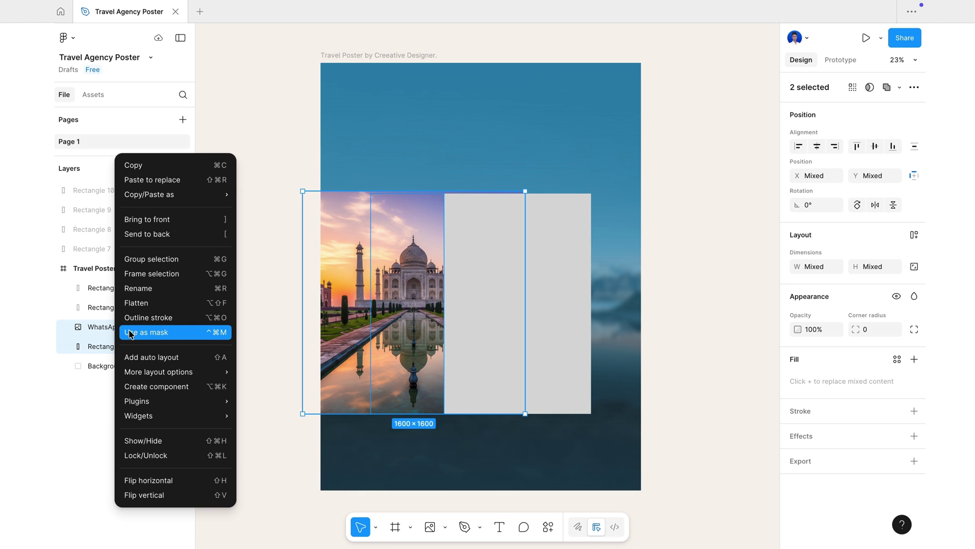
{"action": "left_click", "coordinate": [154, 331]}
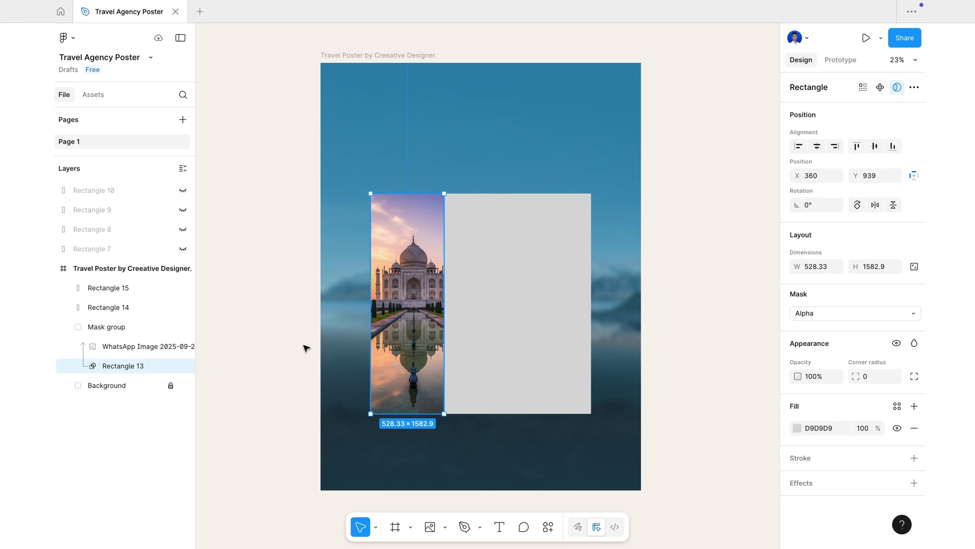
- Enlarge the Taj Mahal photo inside the mask to 2266×2266 with the monument centred
{"action": "left_click", "coordinate": [142, 346]}
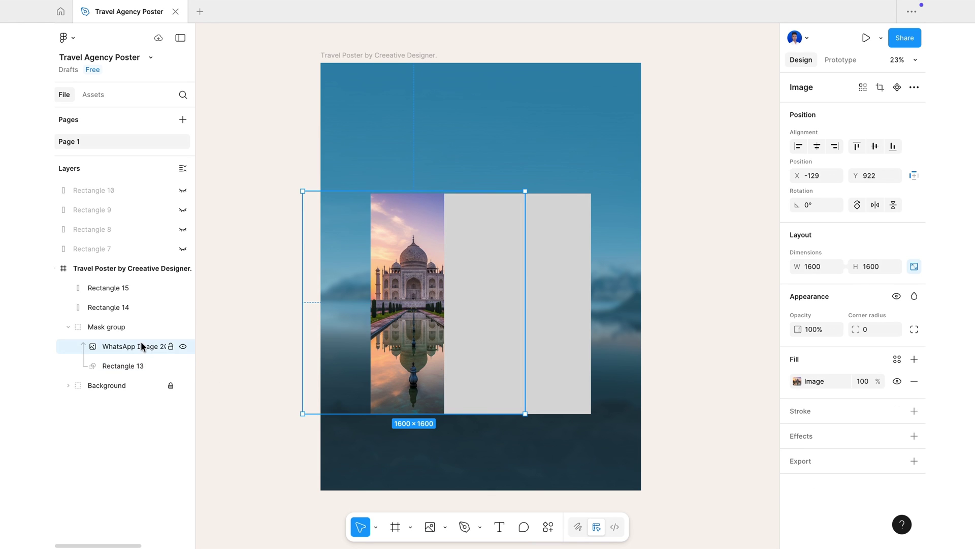
{"action": "left_click_drag", "start_coordinate": [432, 305], "coordinate": [425, 306]}
{"action": "left_click", "coordinate": [375, 527]}
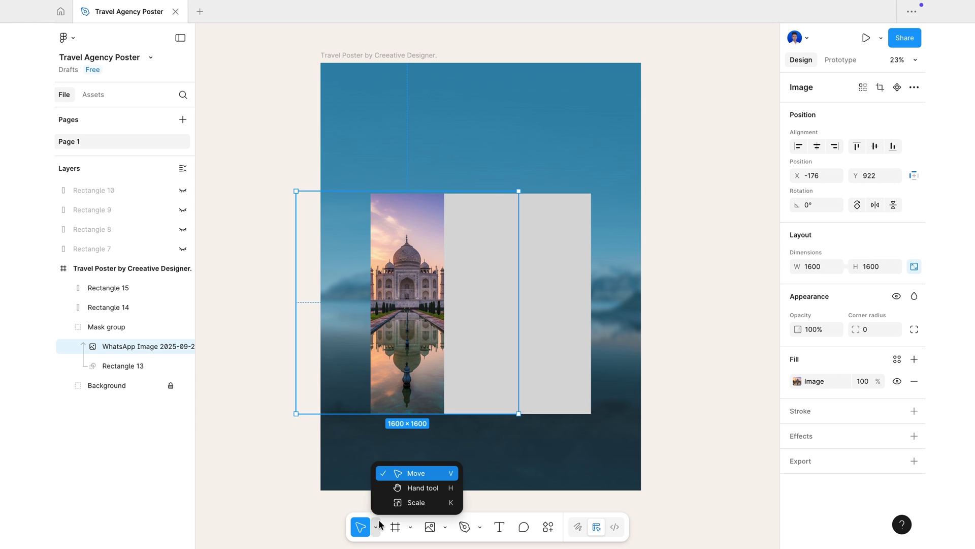
{"action": "left_click", "coordinate": [406, 503]}
{"action": "left_click_drag", "start_coordinate": [519, 414], "coordinate": [573, 464]}
{"action": "left_click_drag", "start_coordinate": [503, 361], "coordinate": [458, 312]}
{"action": "left_click_drag", "start_coordinate": [551, 444], "coordinate": [585, 478]}
{"action": "left_click_drag", "start_coordinate": [482, 328], "coordinate": [462, 335]}
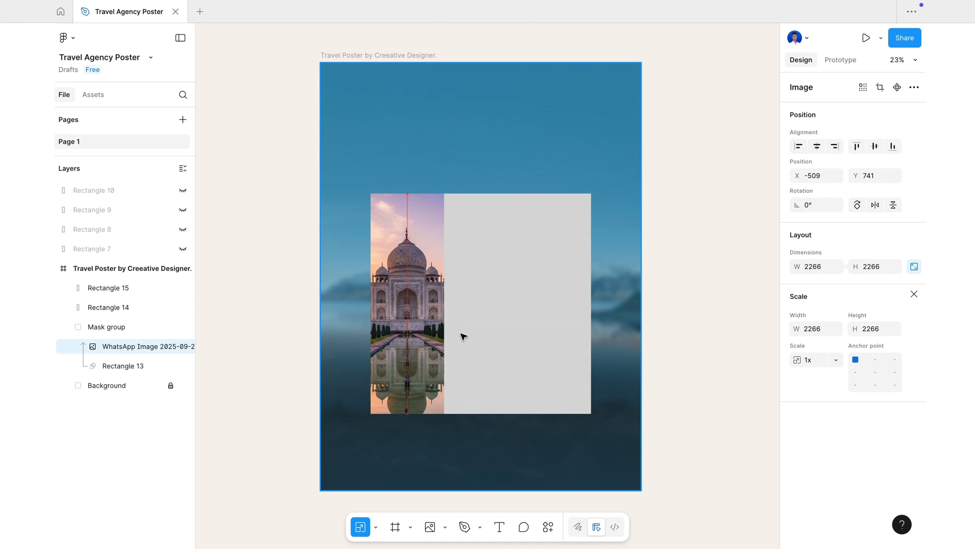
{"action": "left_click", "coordinate": [223, 374]}
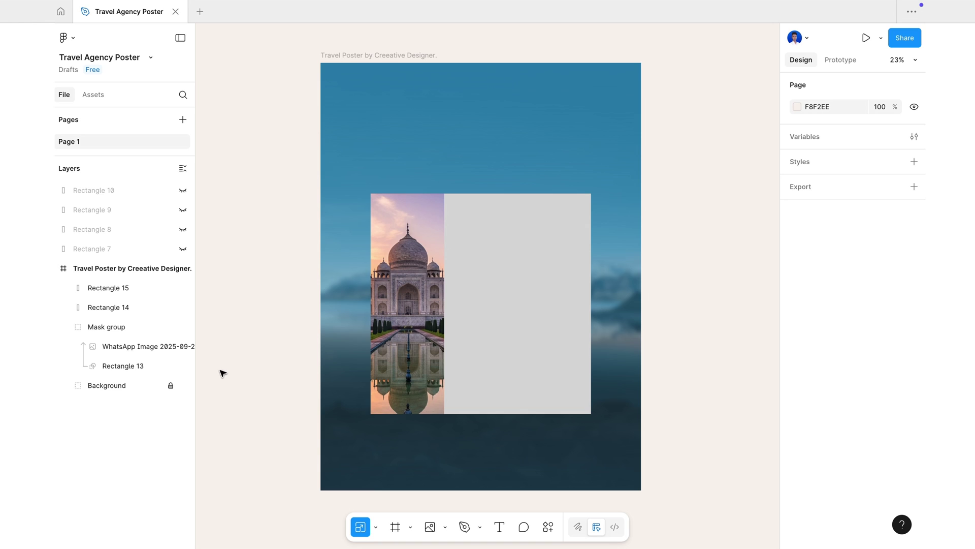
- Place the beach couple photo and mask it with Rectangle 14, the second column
{"action": "left_click", "coordinate": [430, 529]}
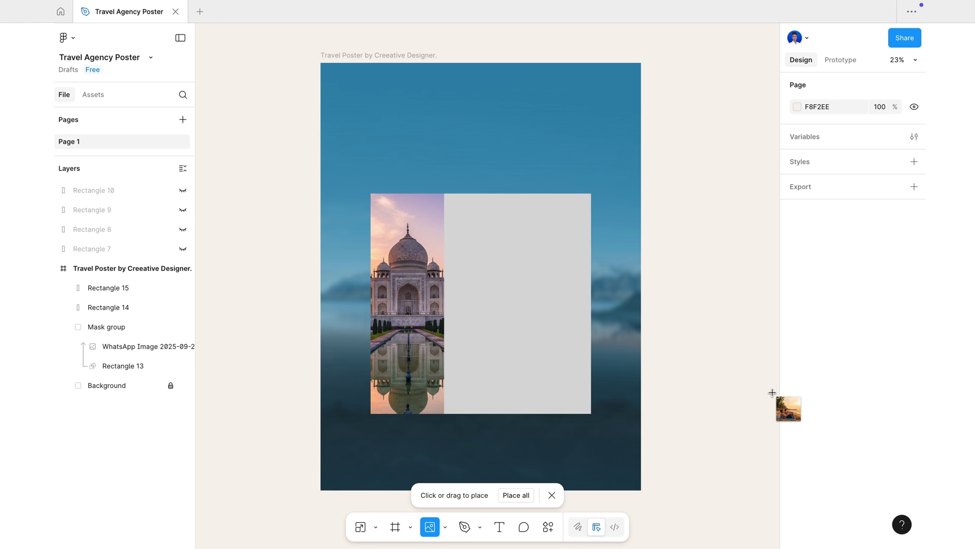
{"action": "left_click", "coordinate": [701, 343]}
{"action": "left_click_drag", "start_coordinate": [706, 372], "coordinate": [495, 331]}
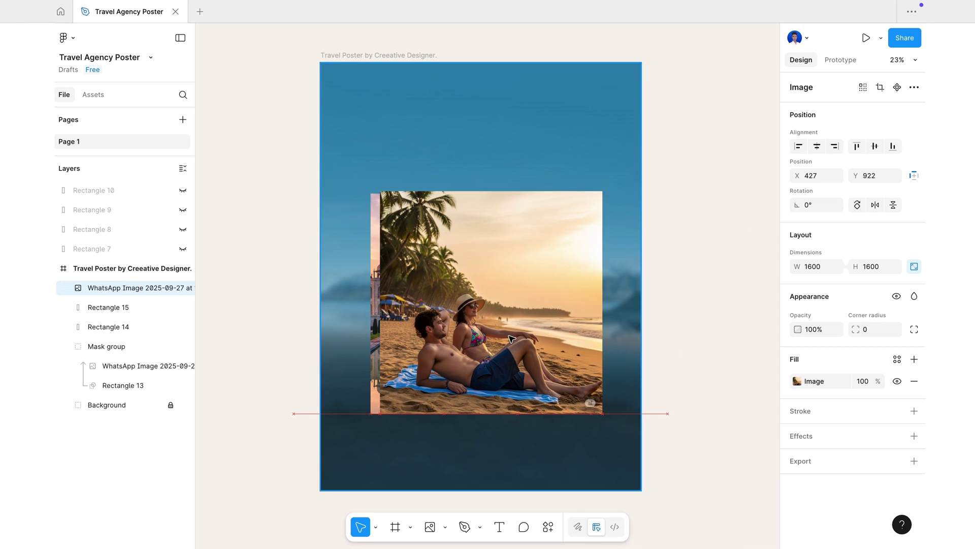
{"action": "left_click", "coordinate": [127, 327]}
{"action": "left_click_drag", "start_coordinate": [126, 288], "coordinate": [124, 317]}
{"action": "left_click", "coordinate": [122, 326], "text": "shift"}
{"action": "right_click", "coordinate": [126, 327]}
{"action": "left_click", "coordinate": [169, 333]}
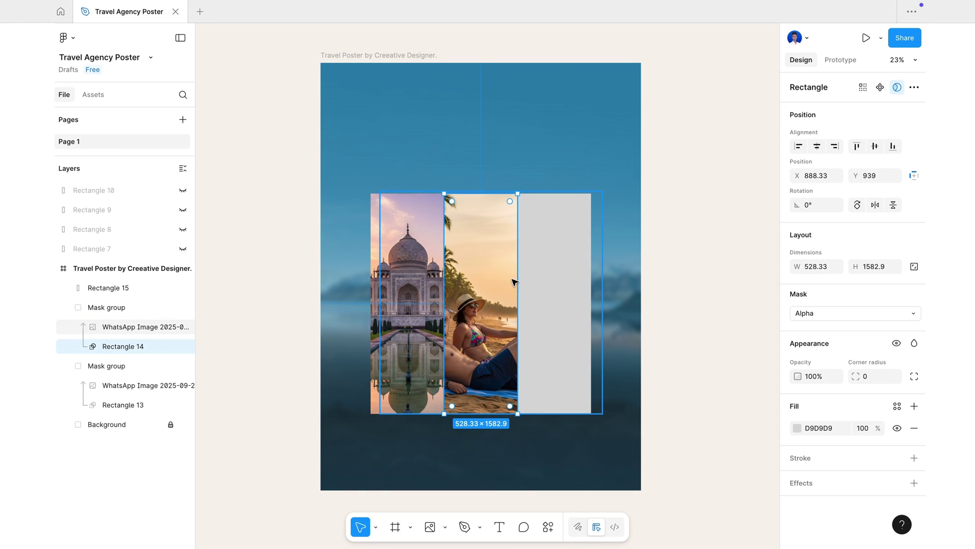
{"action": "key", "text": "Escape"}
{"action": "left_click", "coordinate": [378, 531]}
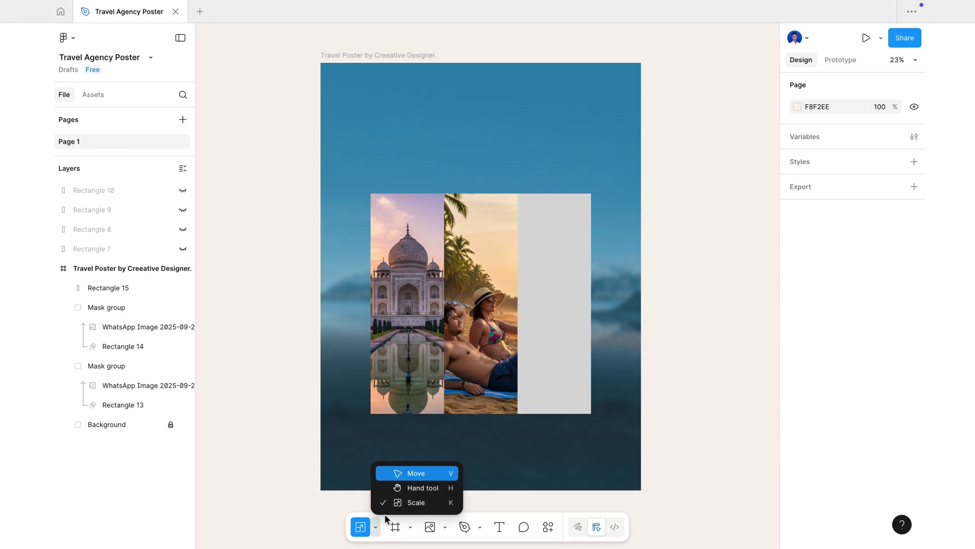
{"action": "left_click", "coordinate": [411, 470]}
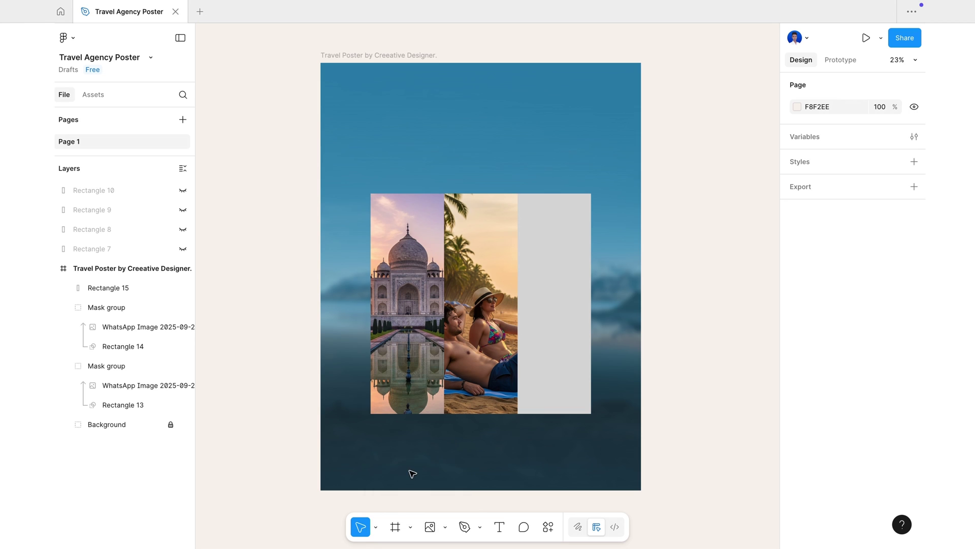
- Give Rectangle 15, the third column, an image fill of the Himalayas photo
{"action": "left_click", "coordinate": [577, 337]}
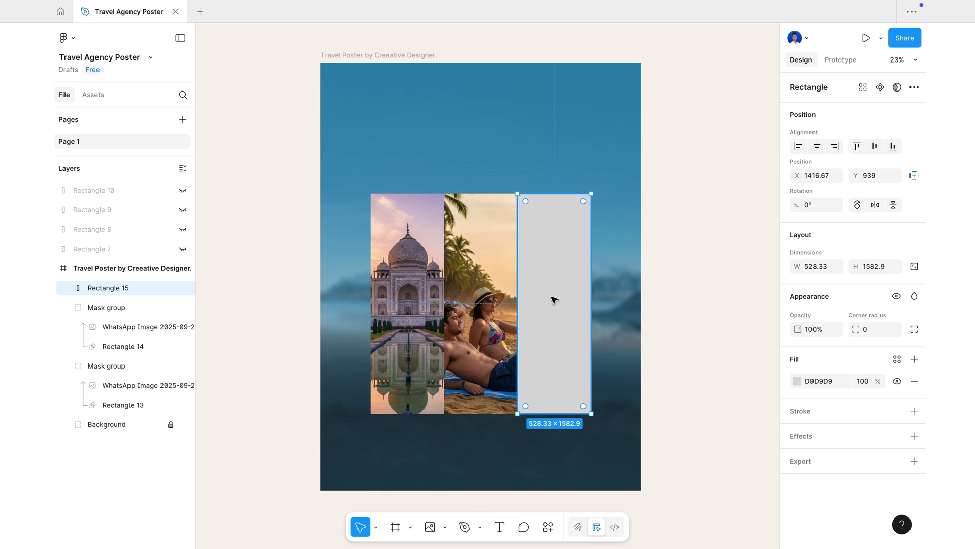
{"action": "left_click", "coordinate": [798, 381]}
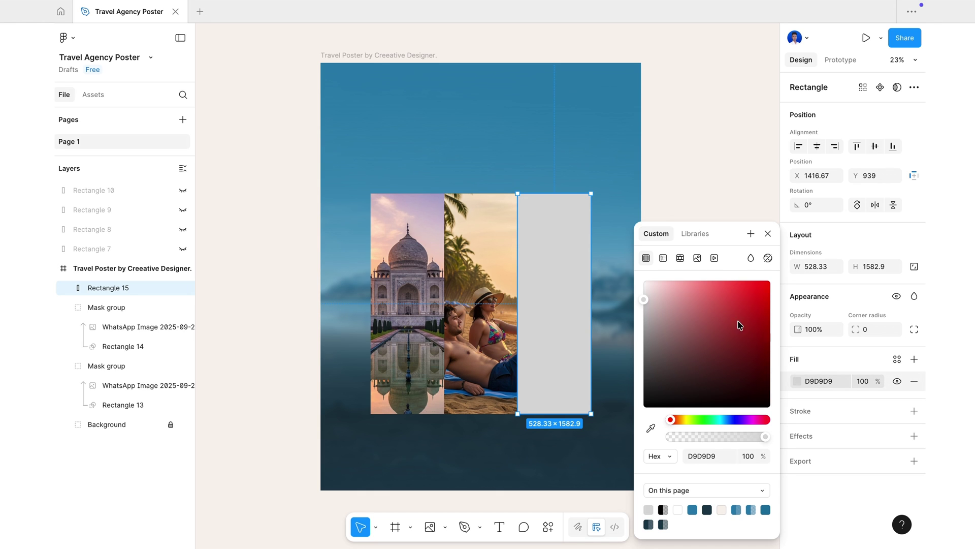
{"action": "left_click", "coordinate": [696, 258]}
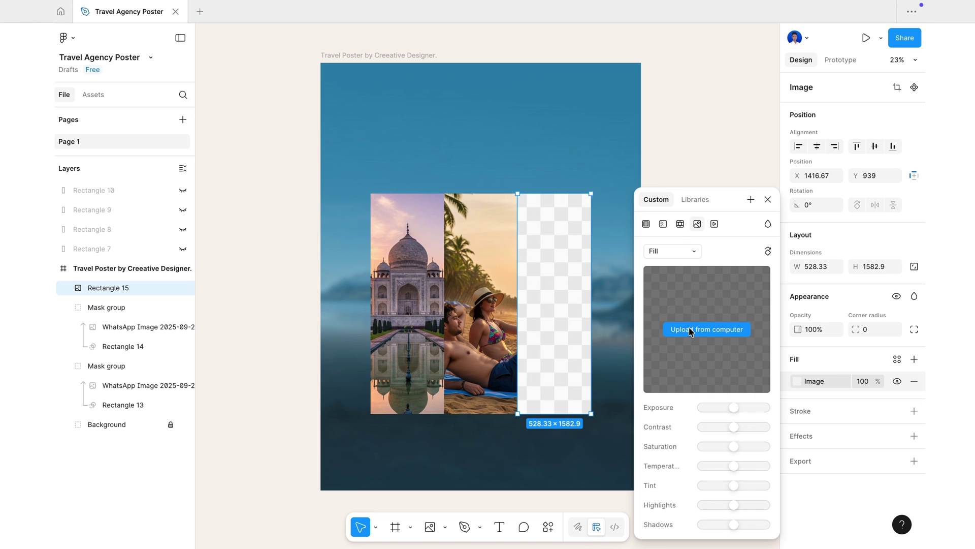
{"action": "left_click", "coordinate": [713, 329]}
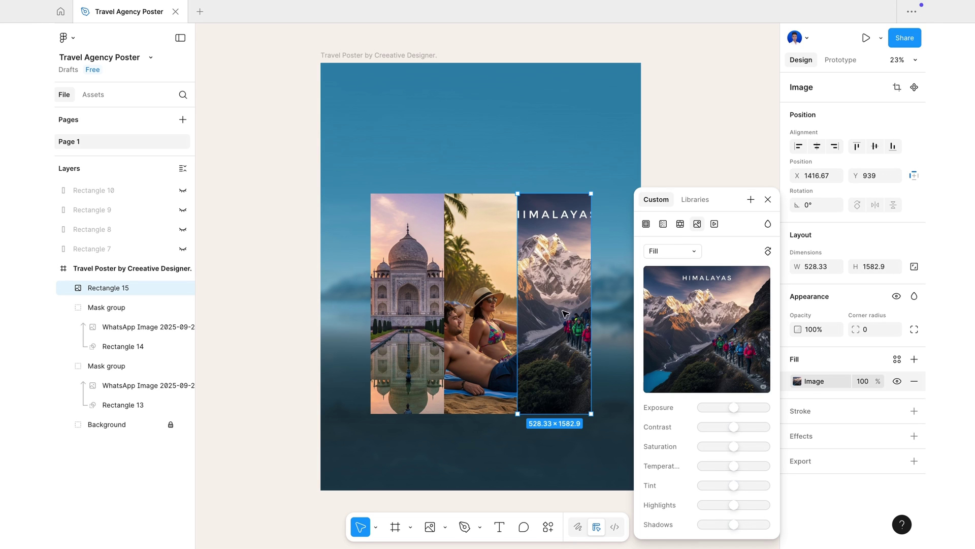
{"action": "left_click", "coordinate": [767, 199]}
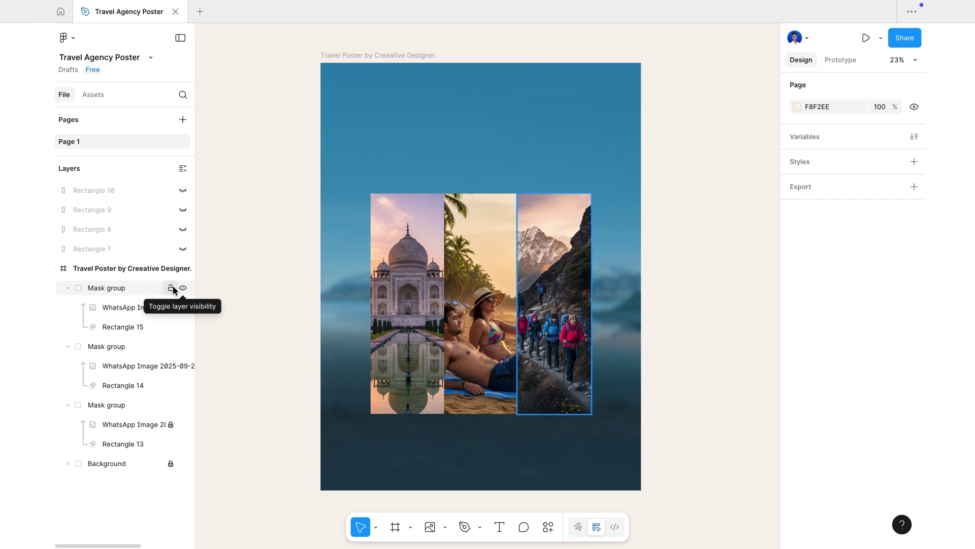
- Lock the three photo mask groups and collapse them in the layers panel
{"action": "left_click", "coordinate": [172, 289]}
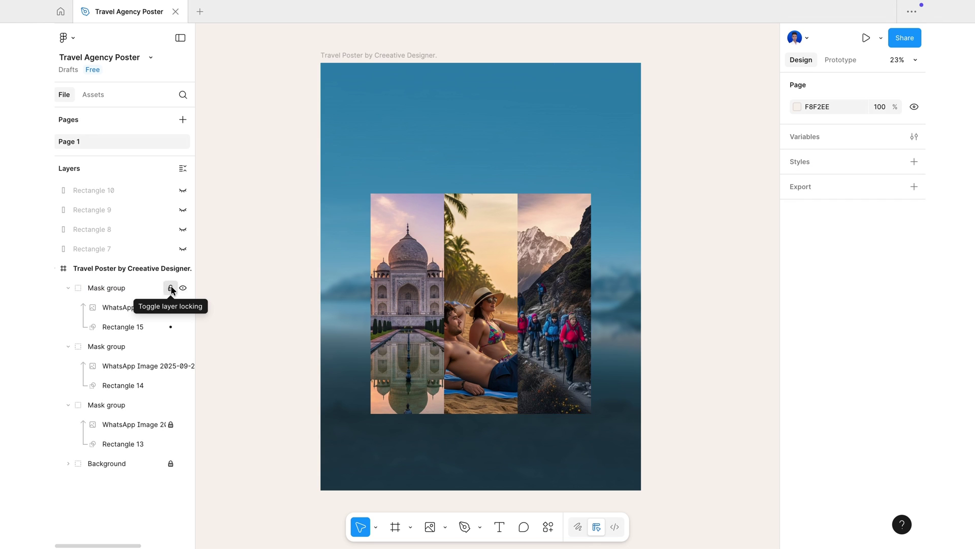
{"action": "left_click", "coordinate": [171, 347]}
{"action": "left_click", "coordinate": [170, 405]}
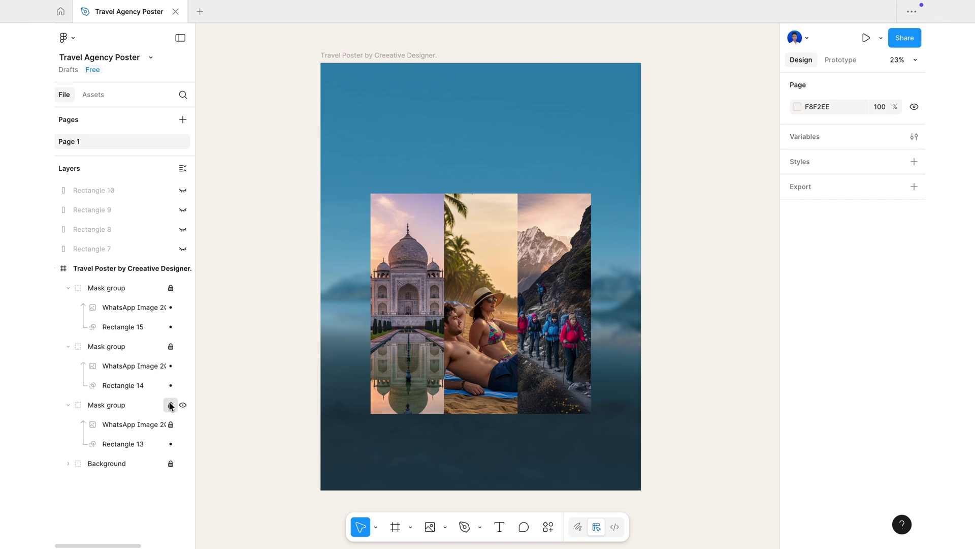
{"action": "left_click", "coordinate": [68, 288]}
{"action": "left_click", "coordinate": [68, 308]}
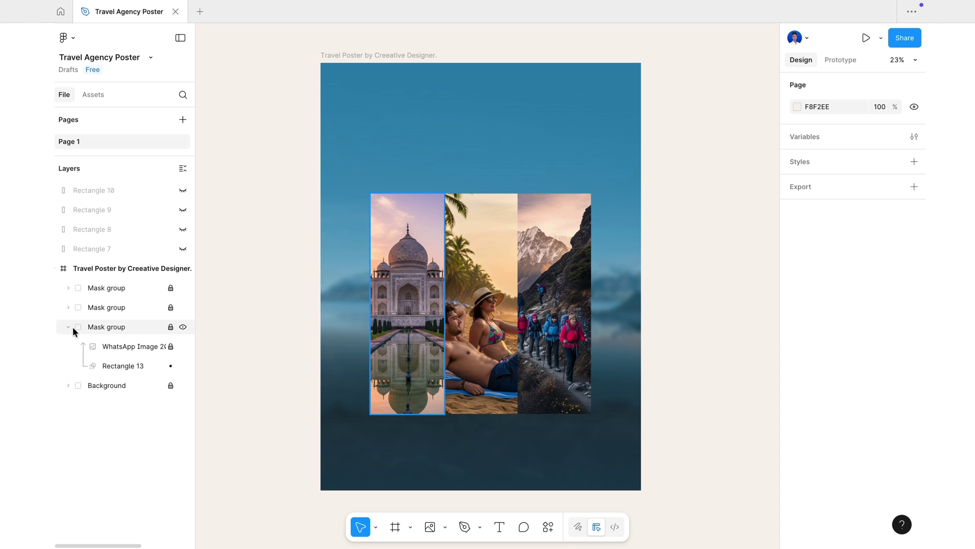
{"action": "left_click", "coordinate": [68, 326]}
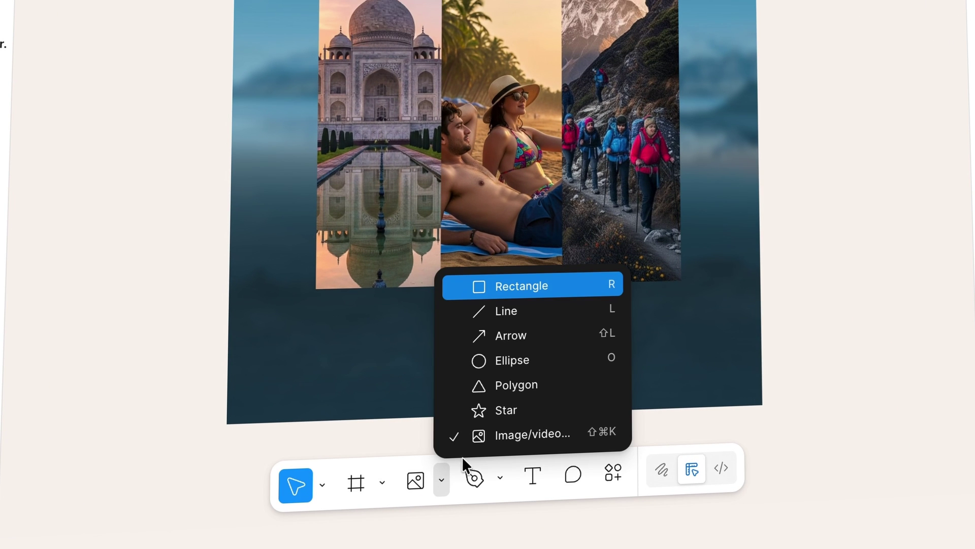
- Draw a 1585×280 bar beneath the photo columns and fill it white (FFFFFF)
{"action": "left_click", "coordinate": [500, 285]}
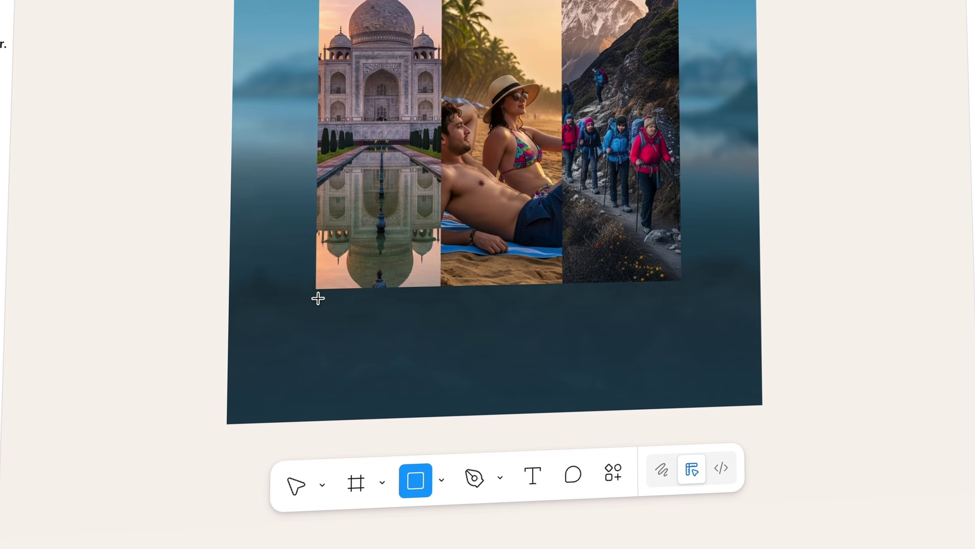
{"action": "left_click_drag", "start_coordinate": [318, 296], "coordinate": [681, 348]}
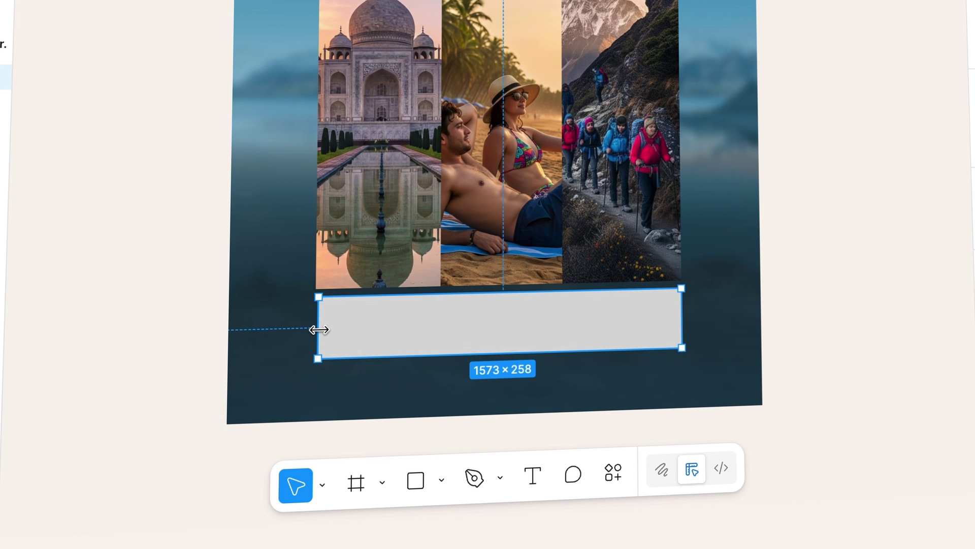
{"action": "mouse_move", "coordinate": [318, 329]}
{"action": "left_mouse_down"}
{"action": "mouse_move", "coordinate": [302, 329]}
{"action": "mouse_move", "coordinate": [315, 332]}
{"action": "left_mouse_up"}
{"action": "left_click", "coordinate": [797, 380]}
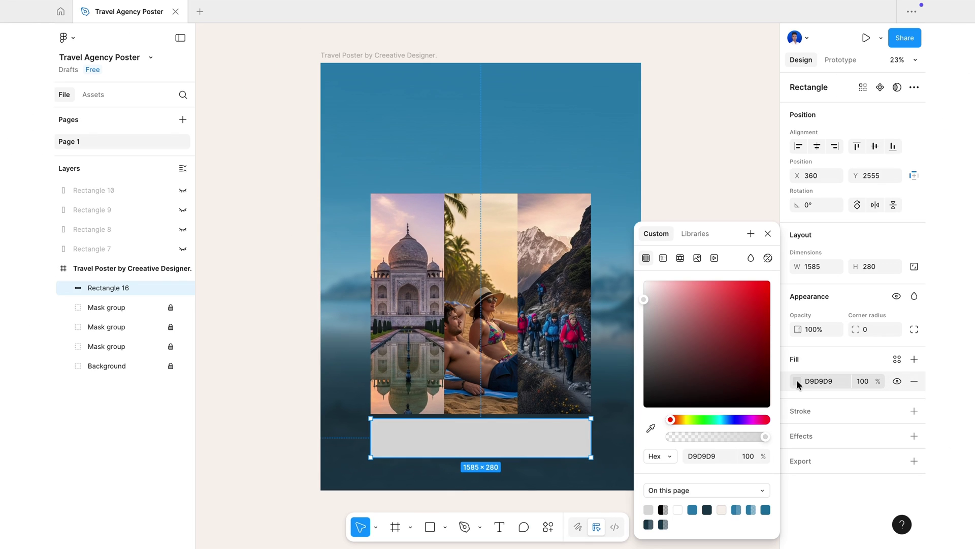
{"action": "left_click_drag", "start_coordinate": [645, 300], "coordinate": [633, 261]}
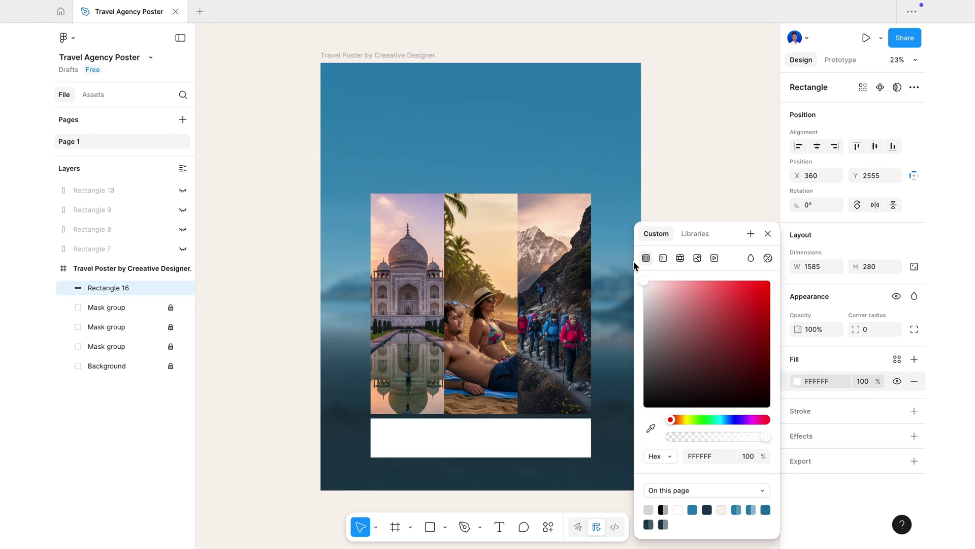
{"action": "left_click", "coordinate": [768, 234]}
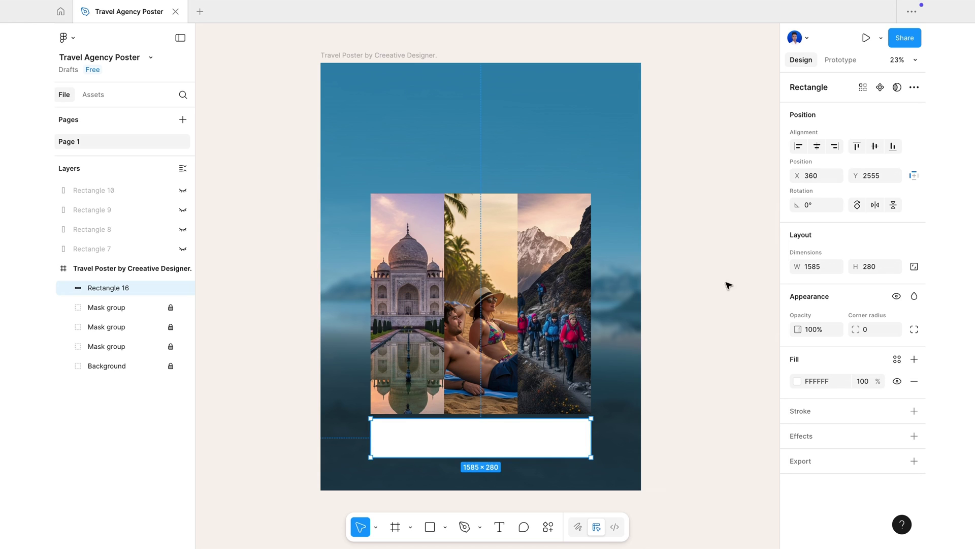
{"action": "left_click", "coordinate": [700, 411]}
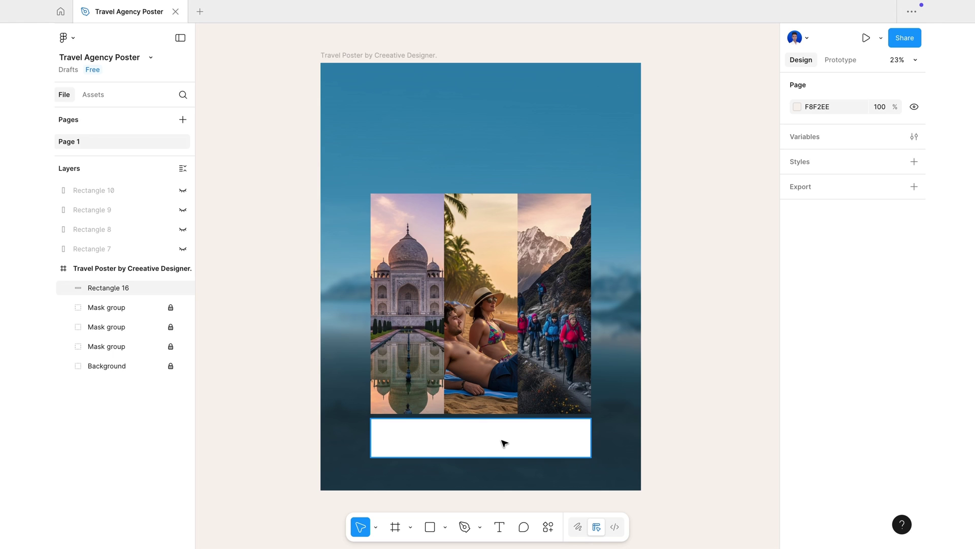
- Draw an 83×280 strip at the white bar's left end, filled with sampled blue 1E77A1
{"action": "scroll", "coordinate": [383, 499], "scroll_direction": "up", "scroll_amount": 1}
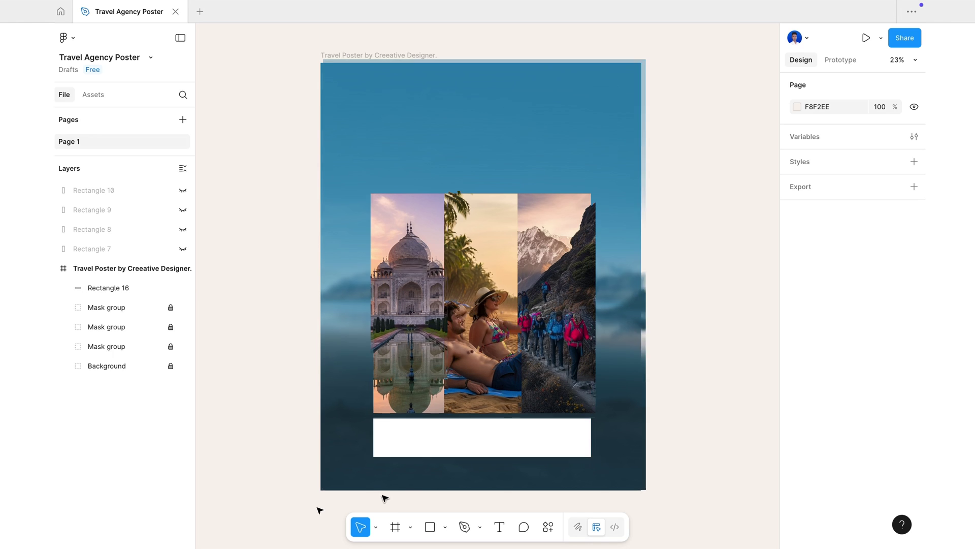
{"action": "left_click", "coordinate": [430, 526]}
{"action": "left_click_drag", "start_coordinate": [375, 418], "coordinate": [385, 456]}
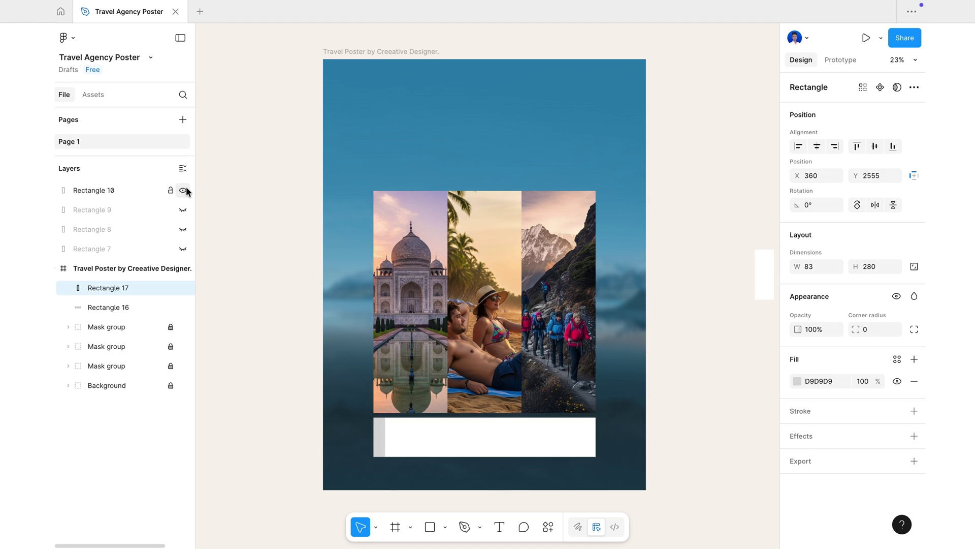
{"action": "left_click", "coordinate": [184, 209]}
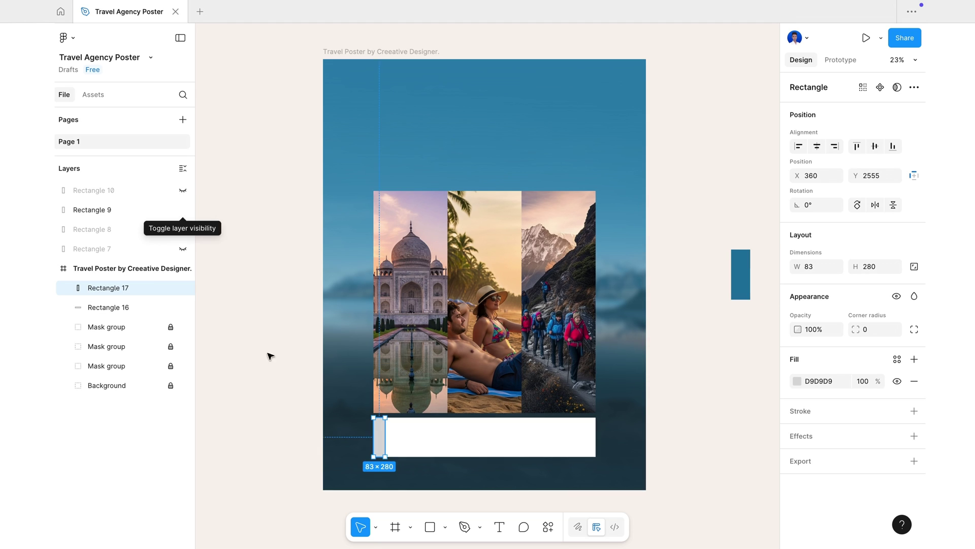
{"action": "left_click", "coordinate": [794, 382]}
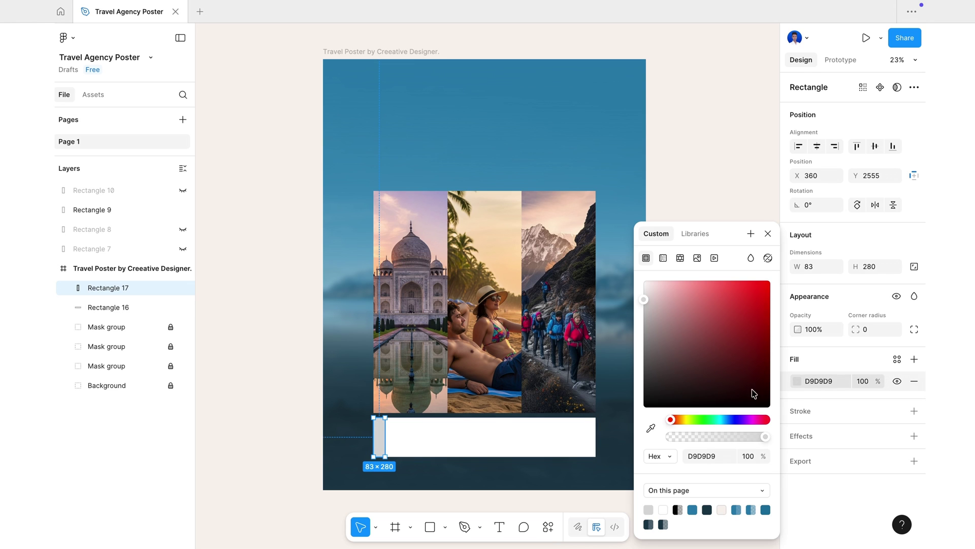
{"action": "left_click_drag", "start_coordinate": [719, 229], "coordinate": [633, 171]}
{"action": "left_click", "coordinate": [562, 367]}
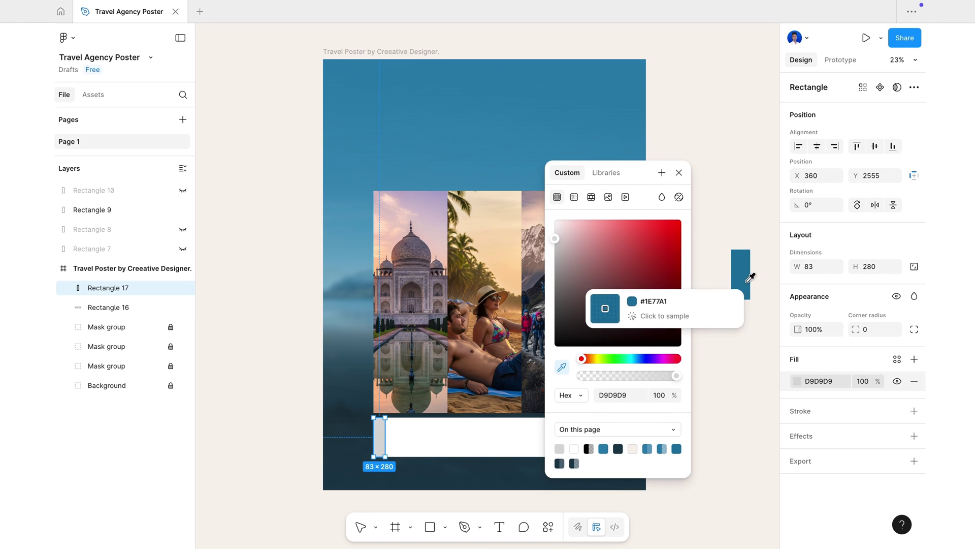
{"action": "left_click", "coordinate": [740, 272]}
{"action": "left_click", "coordinate": [679, 172]}
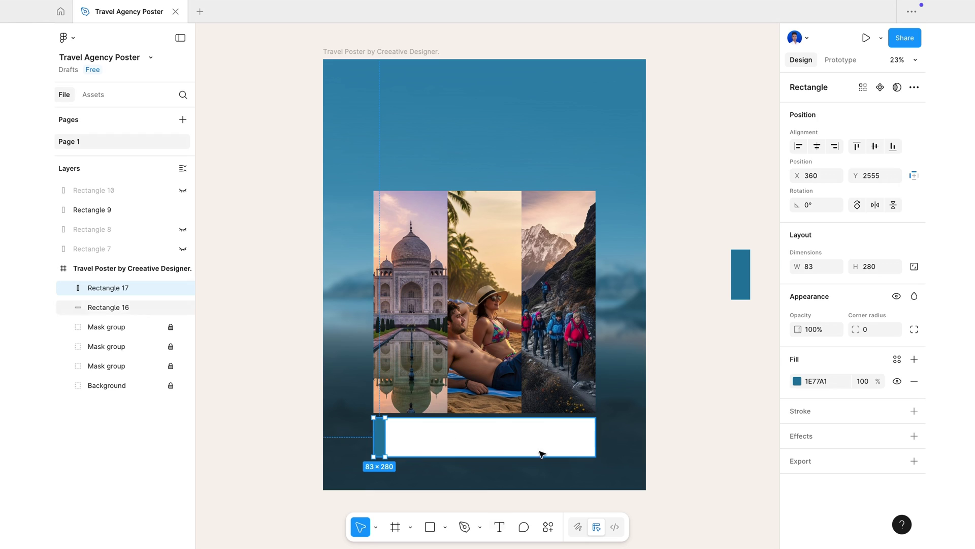
{"action": "left_click", "coordinate": [707, 431]}
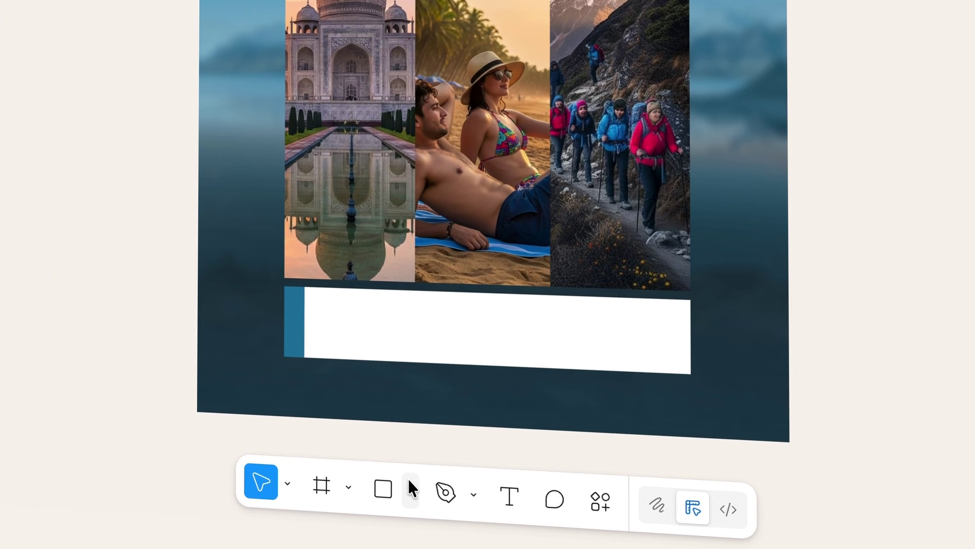
- Place the beach couple image over the photo columns and scale it up
{"action": "left_click", "coordinate": [445, 527]}
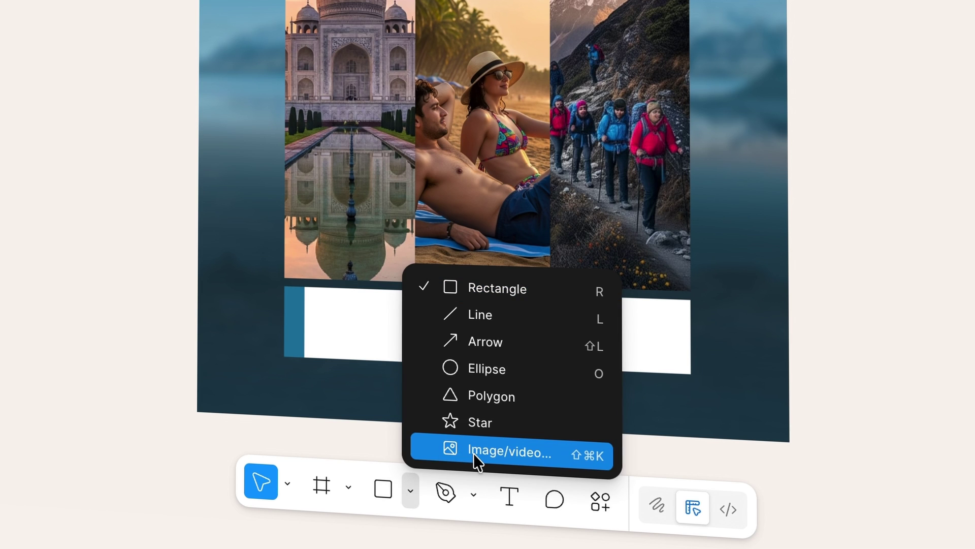
{"action": "left_click", "coordinate": [474, 453]}
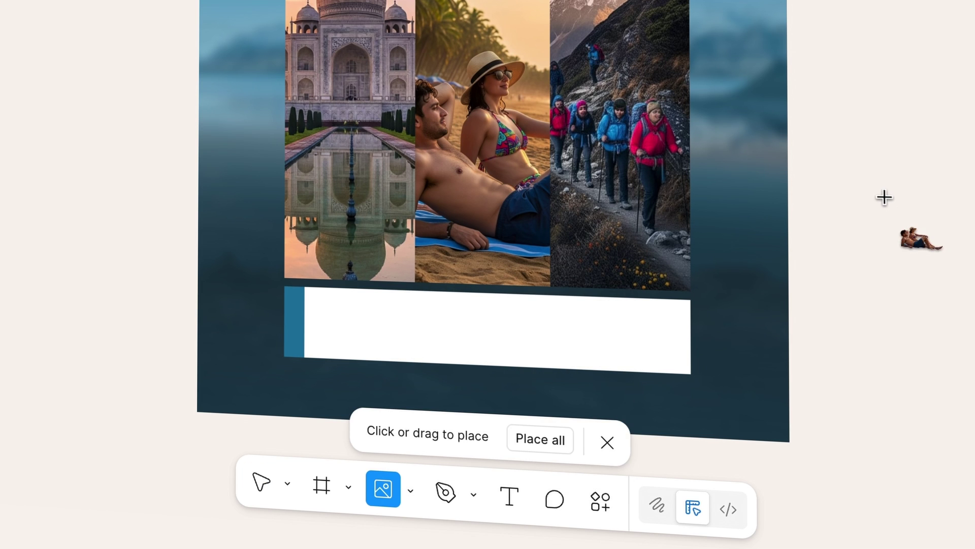
{"action": "left_click", "coordinate": [885, 198]}
{"action": "left_click_drag", "start_coordinate": [919, 283], "coordinate": [554, 155]}
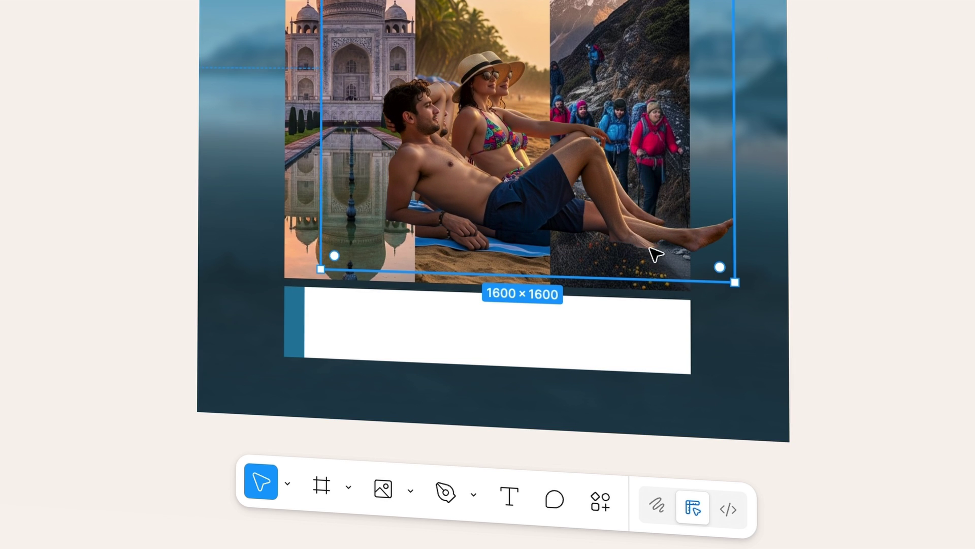
{"action": "left_click", "coordinate": [289, 484]}
{"action": "left_click", "coordinate": [323, 444]}
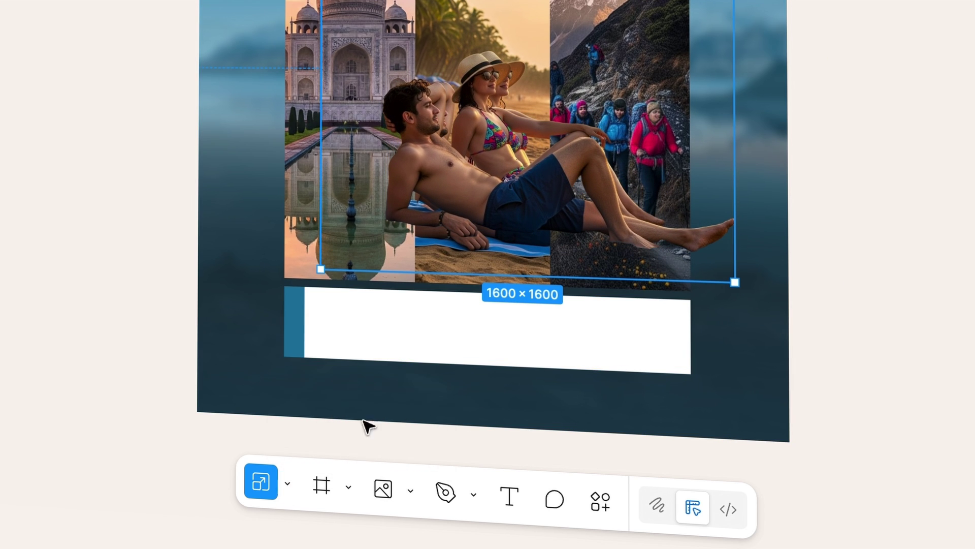
{"action": "left_click_drag", "start_coordinate": [735, 282], "coordinate": [760, 325]}
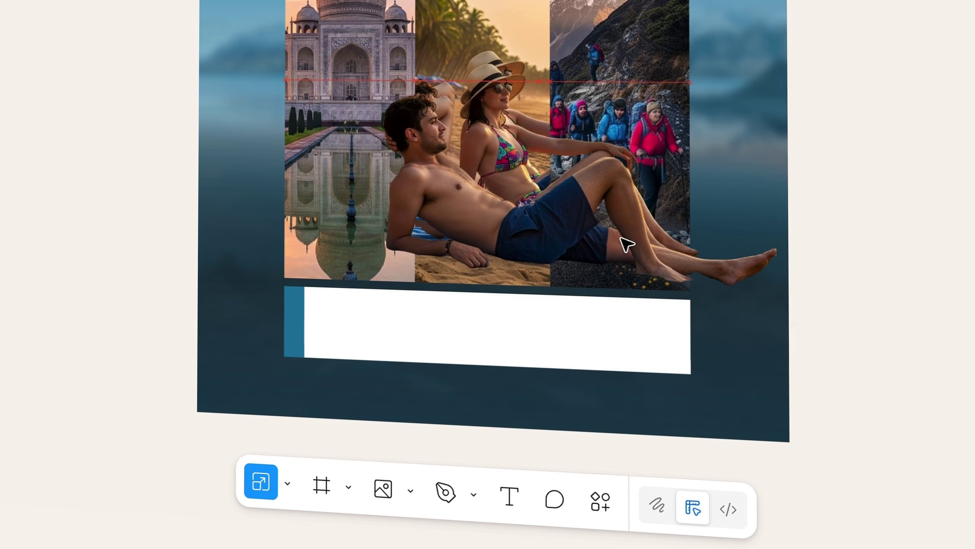
{"action": "left_click_drag", "start_coordinate": [620, 238], "coordinate": [619, 230]}
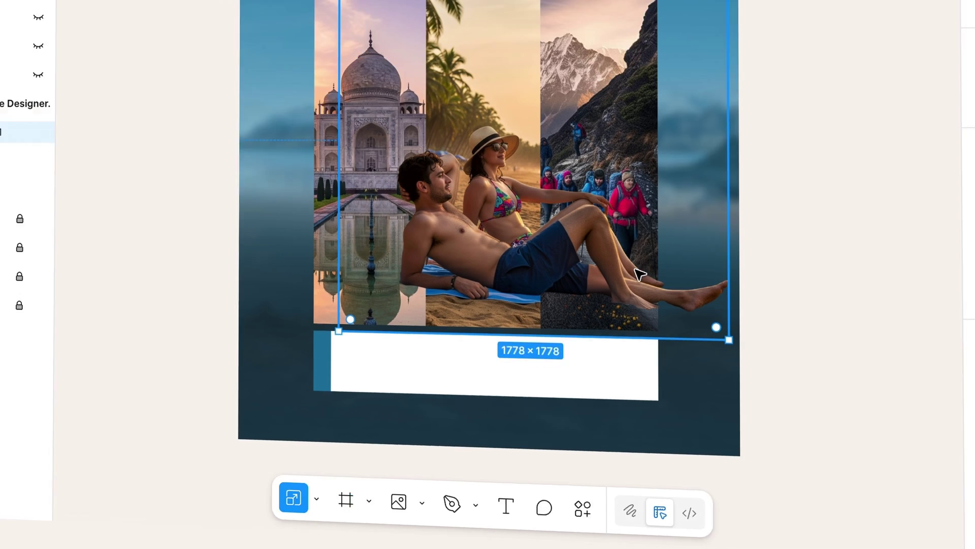
- Nudge the couple image into position and shrink it to 1626×1626
{"action": "scroll", "coordinate": [619, 230], "scroll_direction": "up", "scroll_amount": 5}
{"action": "scroll", "coordinate": [620, 230], "scroll_direction": "up", "scroll_amount": 2}
{"action": "scroll", "coordinate": [619, 229], "scroll_direction": "left", "scroll_amount": 2}
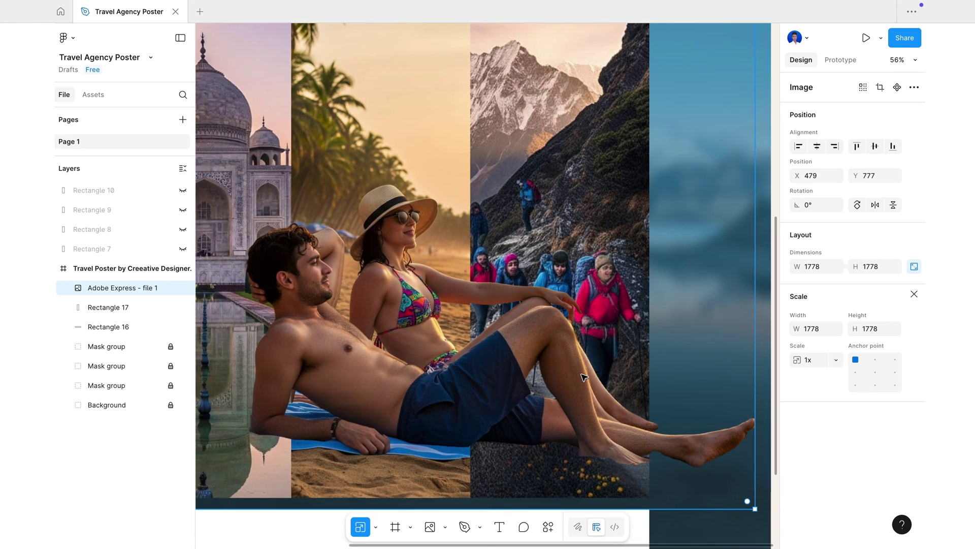
{"action": "scroll", "coordinate": [584, 377], "scroll_direction": "right", "scroll_amount": 1}
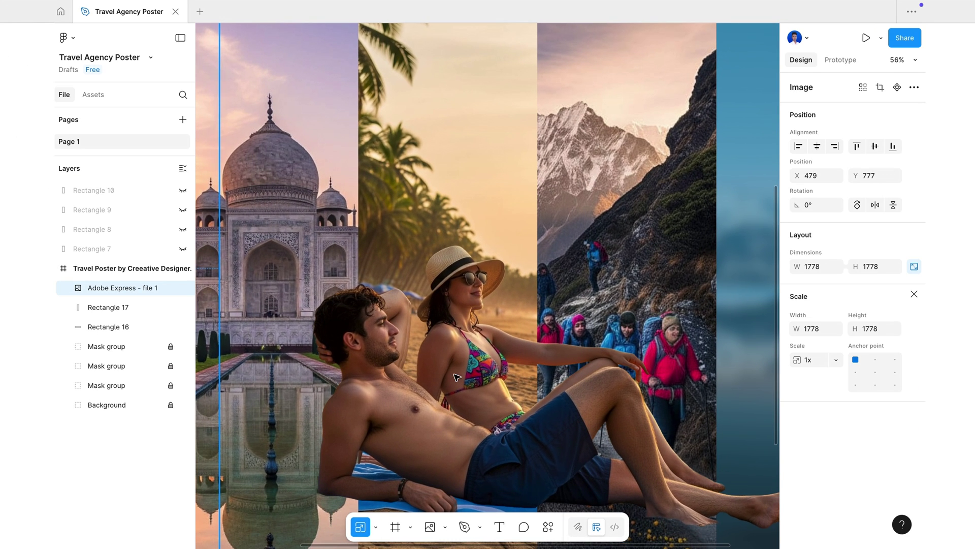
{"action": "left_click_drag", "start_coordinate": [452, 380], "coordinate": [451, 384]}
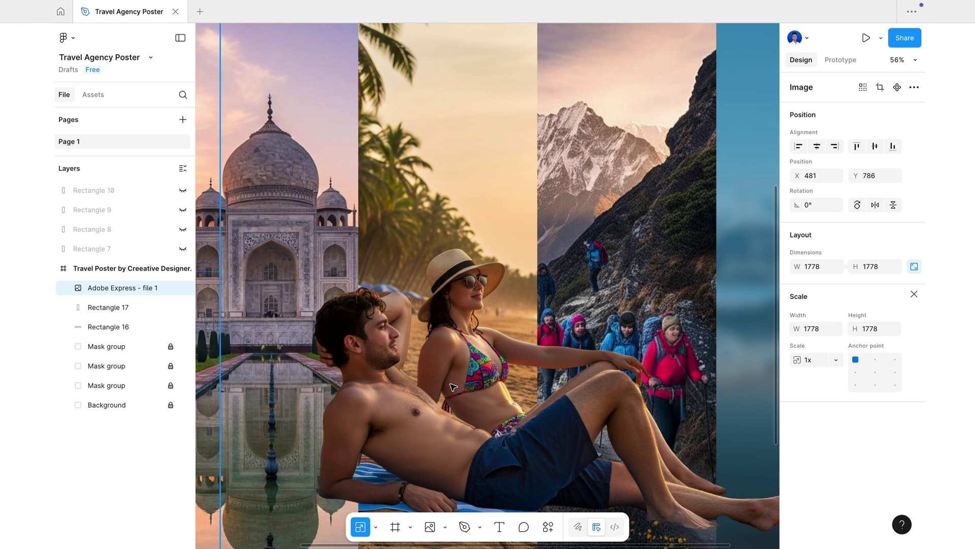
{"action": "key", "text": "shift+Right"}
{"action": "scroll", "coordinate": [450, 384], "scroll_direction": "down", "scroll_amount": 1}
{"action": "scroll", "coordinate": [454, 388], "scroll_direction": "down", "scroll_amount": 5}
{"action": "scroll", "coordinate": [440, 364], "scroll_direction": "up", "scroll_amount": 1}
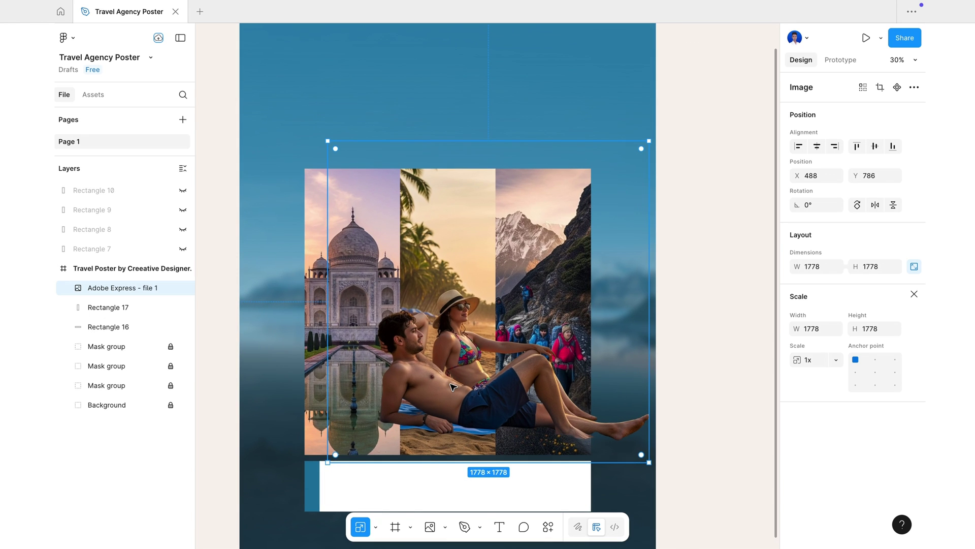
{"action": "scroll", "coordinate": [440, 364], "scroll_direction": "up", "scroll_amount": 3}
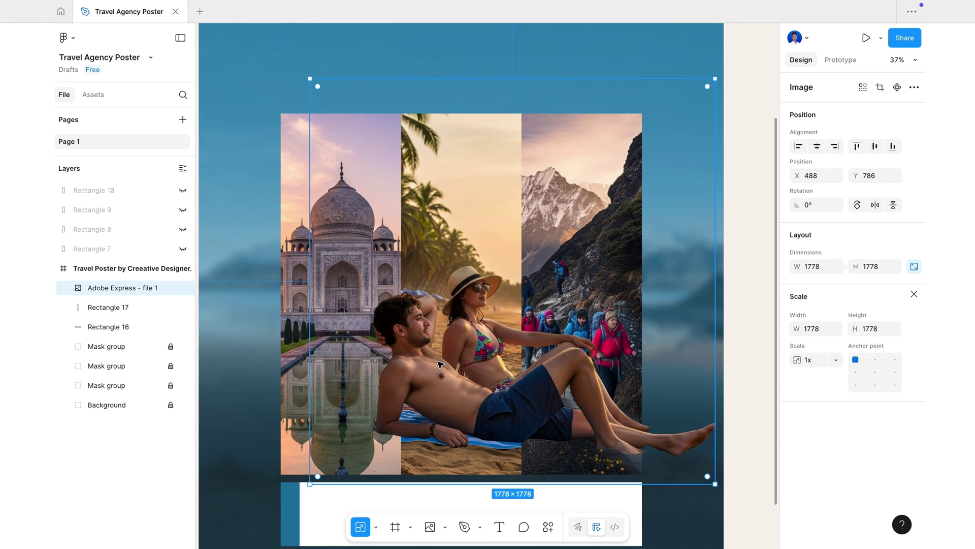
{"action": "scroll", "coordinate": [440, 364], "scroll_direction": "left", "scroll_amount": 1}
{"action": "scroll", "coordinate": [439, 364], "scroll_direction": "right", "scroll_amount": 1}
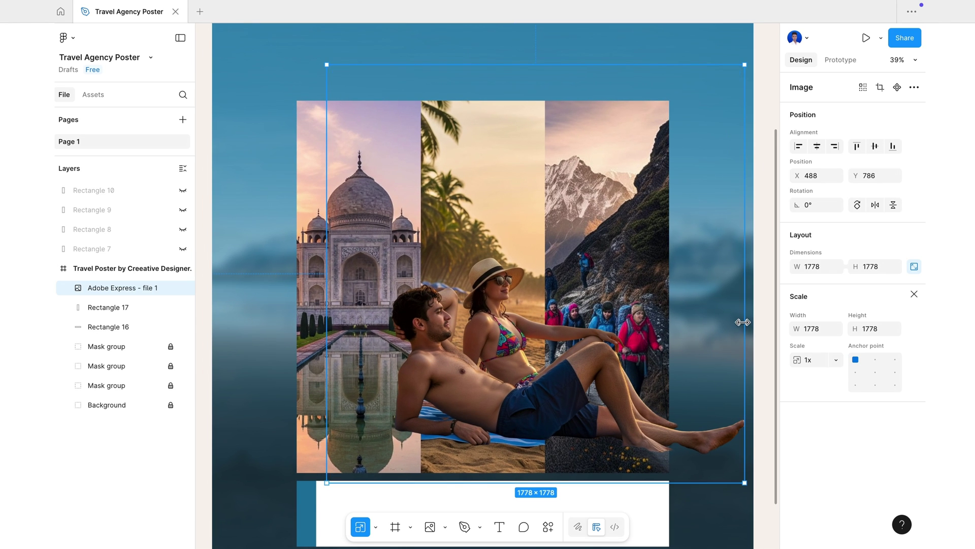
{"action": "left_click_drag", "start_coordinate": [743, 322], "coordinate": [709, 322]}
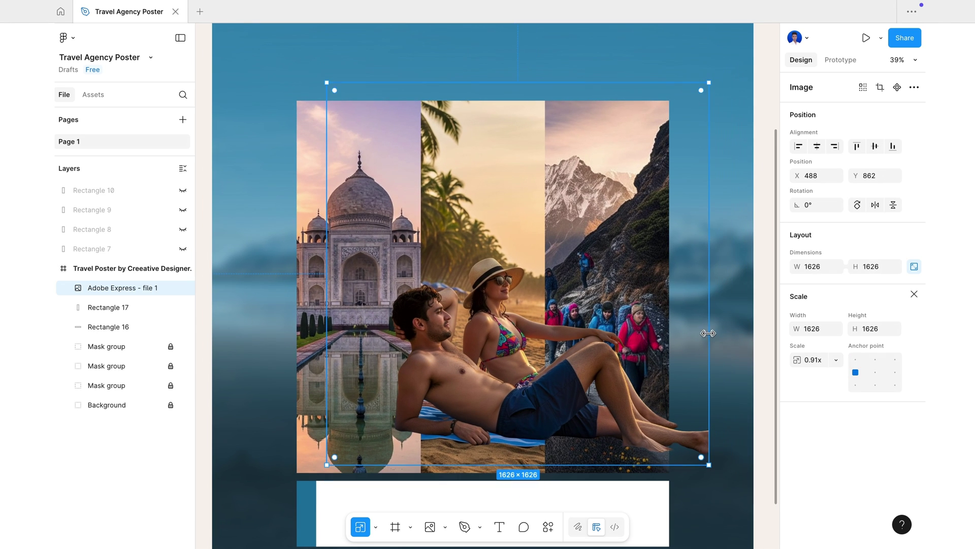
- Trim the couple image's right edge to width 1457 and collapse the expanded mask groups
{"action": "left_click", "coordinate": [376, 527]}
{"action": "left_click", "coordinate": [399, 473]}
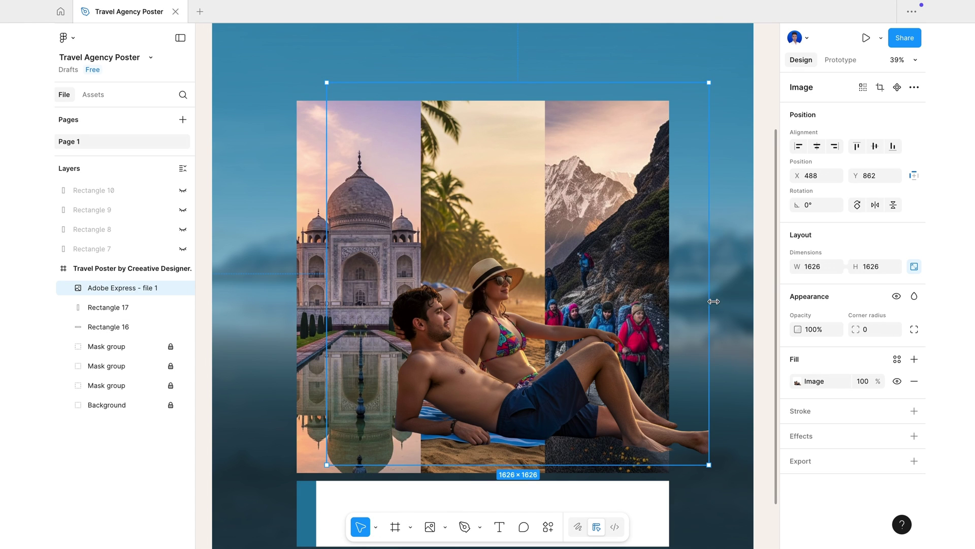
{"action": "left_click_drag", "start_coordinate": [711, 301], "coordinate": [671, 311]}
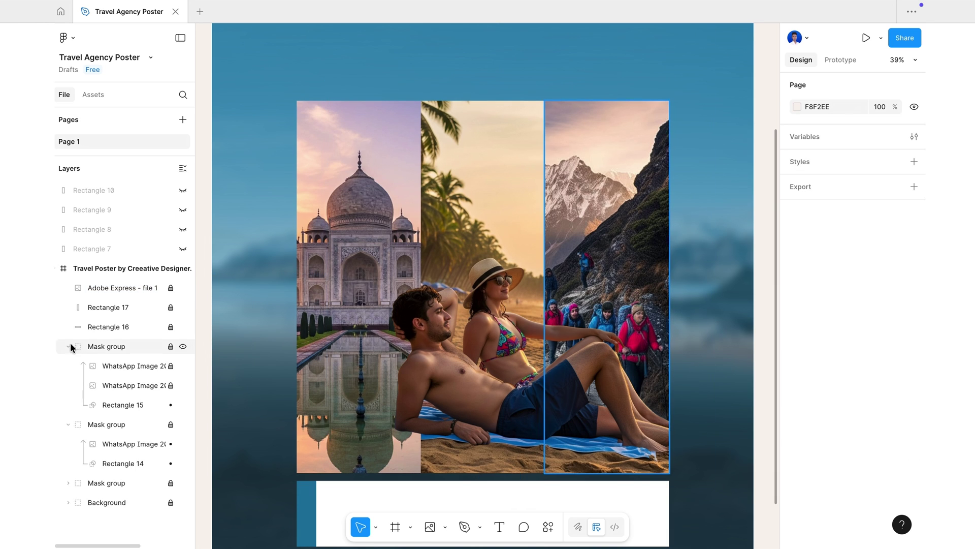
{"action": "left_click", "coordinate": [70, 346]}
{"action": "left_click", "coordinate": [68, 367]}
{"action": "scroll", "coordinate": [303, 311], "scroll_direction": "down", "scroll_amount": 1}
- Add a 'JAAHAAN SAPNE' headline at the poster top, enlarged and centred horizontally
{"action": "key", "text": "shift+1"}
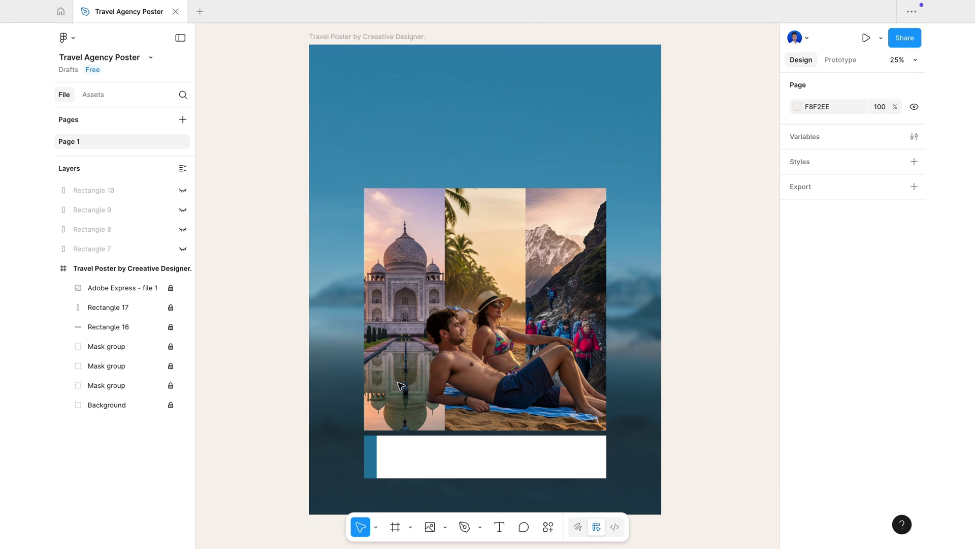
{"action": "left_click", "coordinate": [499, 528]}
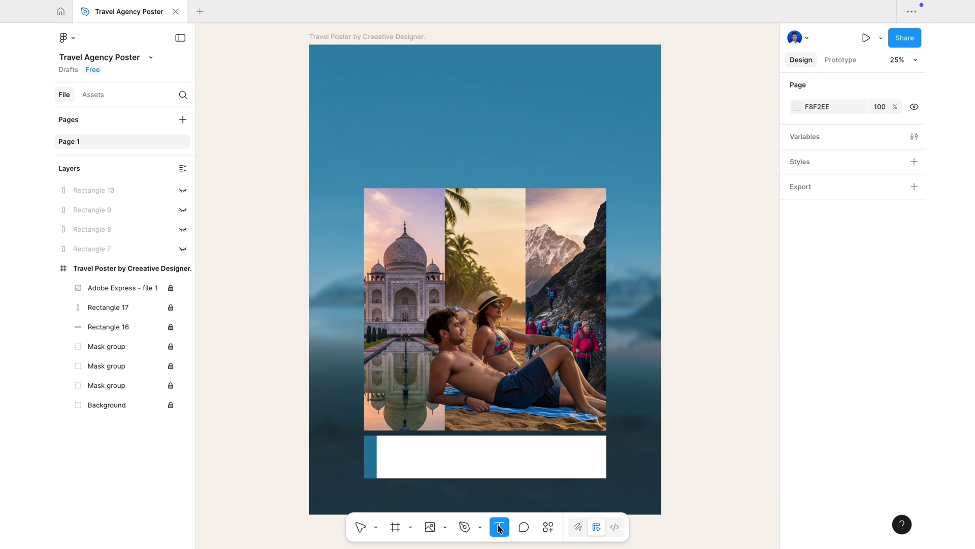
{"action": "left_click", "coordinate": [417, 112]}
{"action": "type", "text": "JA"}
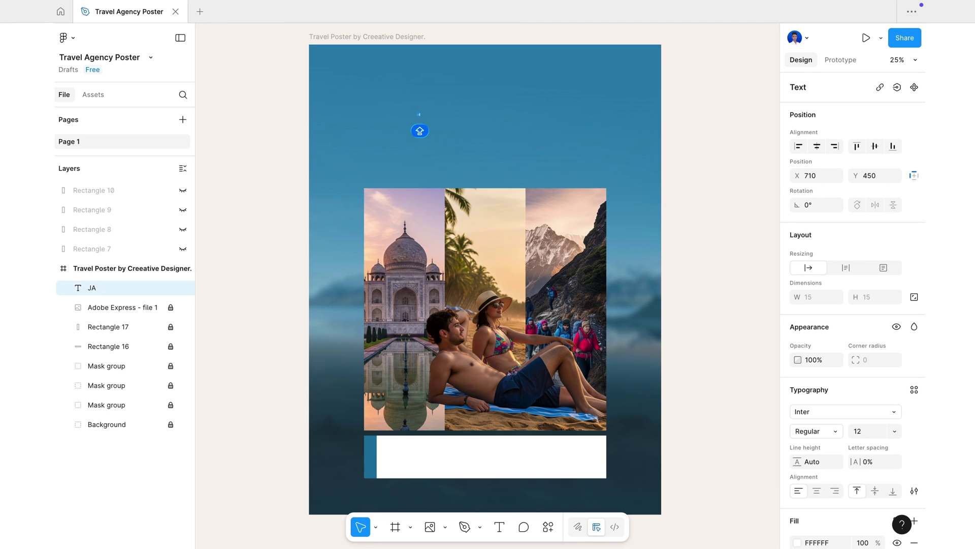
{"action": "type", "text": "AHAAN SAPNE"}
{"action": "left_click", "coordinate": [376, 527]}
{"action": "left_click", "coordinate": [416, 503]}
{"action": "left_click_drag", "start_coordinate": [435, 119], "coordinate": [511, 169]}
{"action": "double_click", "coordinate": [469, 125]}
{"action": "key", "text": "Escape"}
{"action": "left_click_drag", "start_coordinate": [544, 129], "coordinate": [517, 126]}
- Set the headline in the Couture font, Bold at 148.4
{"action": "double_click", "coordinate": [517, 126]}
{"action": "scroll", "coordinate": [853, 355], "scroll_direction": "down", "scroll_amount": 3}
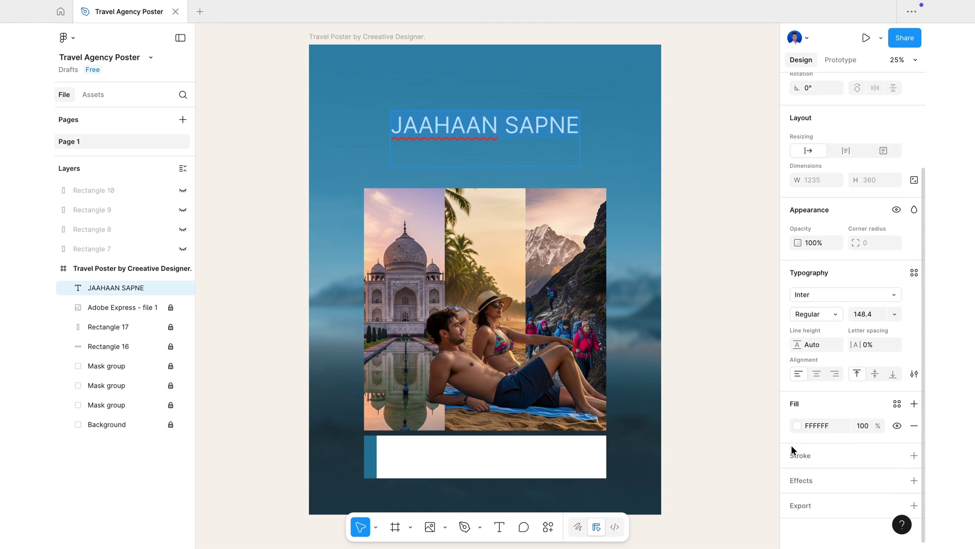
{"action": "left_click", "coordinate": [828, 297]}
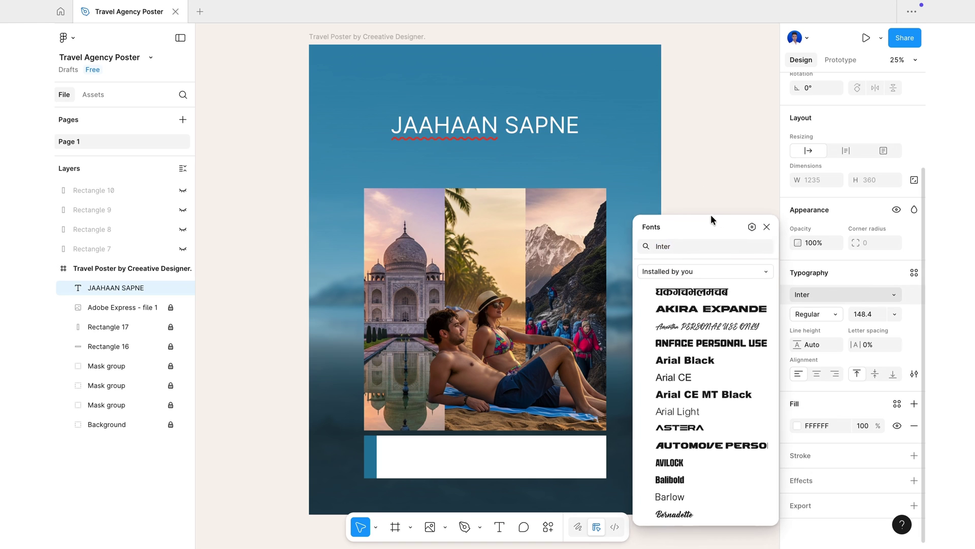
{"action": "scroll", "coordinate": [694, 379], "scroll_direction": "down", "scroll_amount": 6}
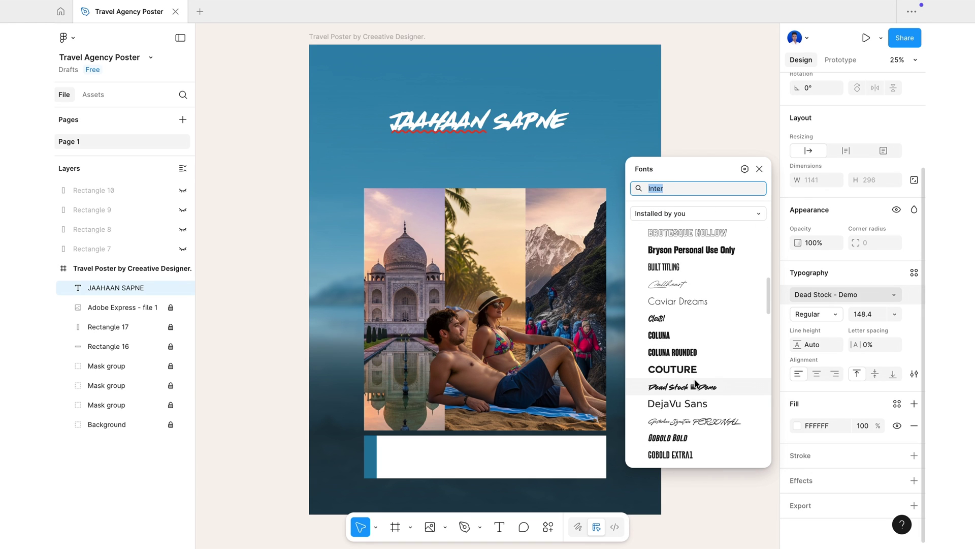
{"action": "left_click", "coordinate": [692, 370]}
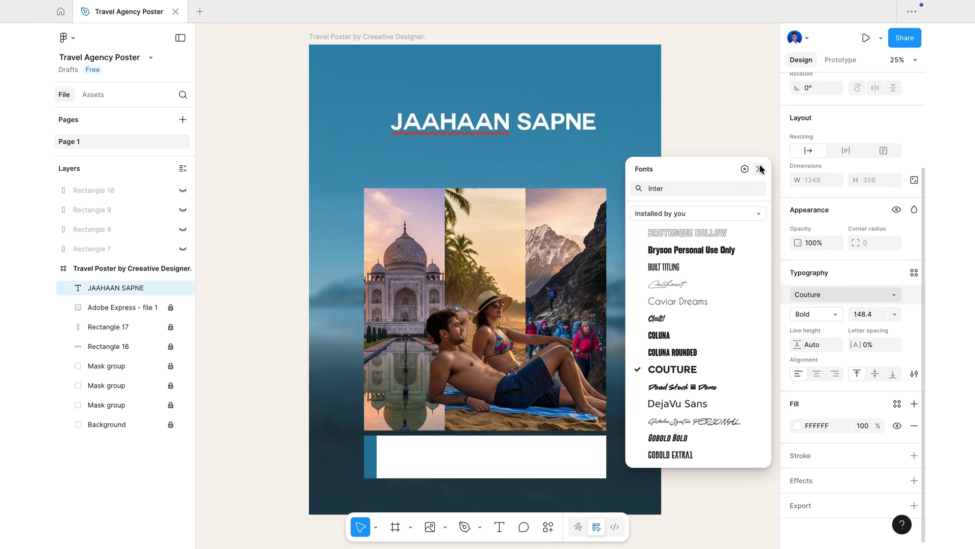
{"action": "left_click", "coordinate": [760, 169]}
{"action": "double_click", "coordinate": [438, 122]}
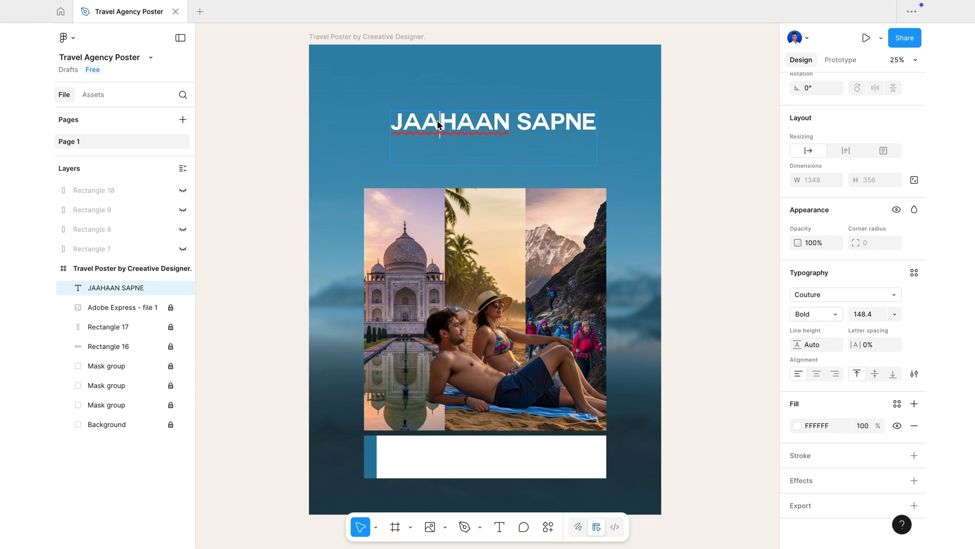
- Correct the headline to JAHAAN SAPNE, enlarge it and move it higher
{"action": "key", "text": "BackSpace"}
{"action": "key", "text": "Caps_Lock"}
{"action": "key", "text": "Escape"}
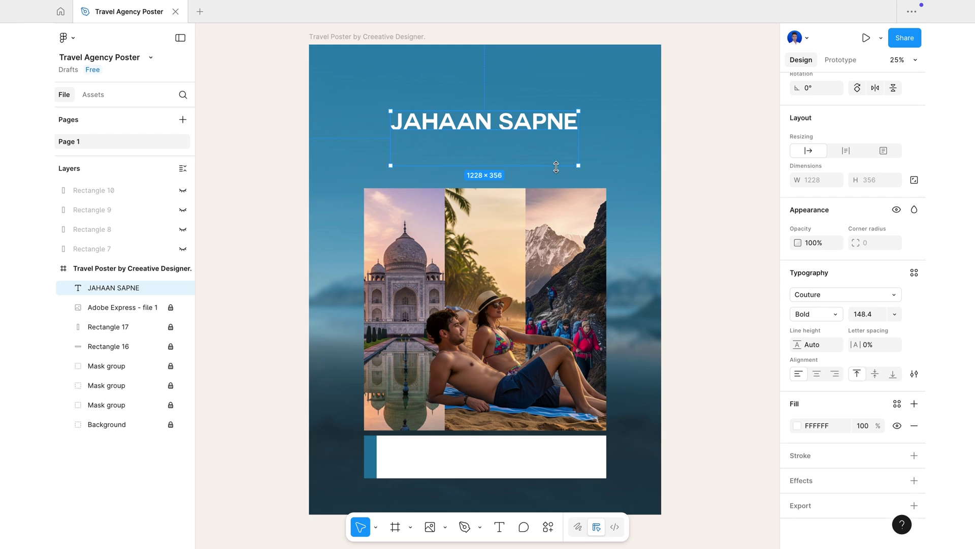
{"action": "key", "text": "k"}
{"action": "left_click_drag", "start_coordinate": [578, 165], "coordinate": [606, 181]}
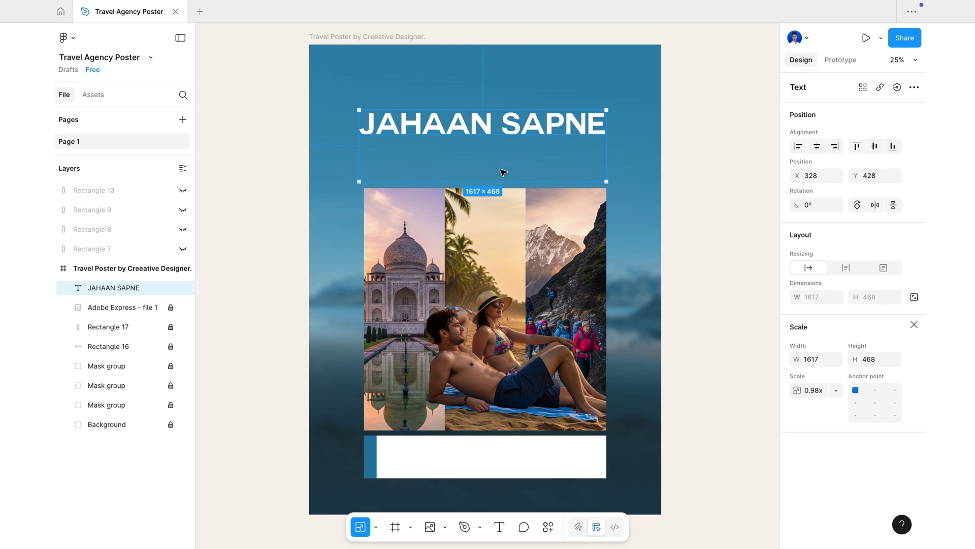
{"action": "left_click_drag", "start_coordinate": [500, 126], "coordinate": [502, 105]}
- Duplicate the headline into a second line 'UDTE HAIN' below it, enlarged to matching width
{"action": "key", "text": "ctrl+d"}
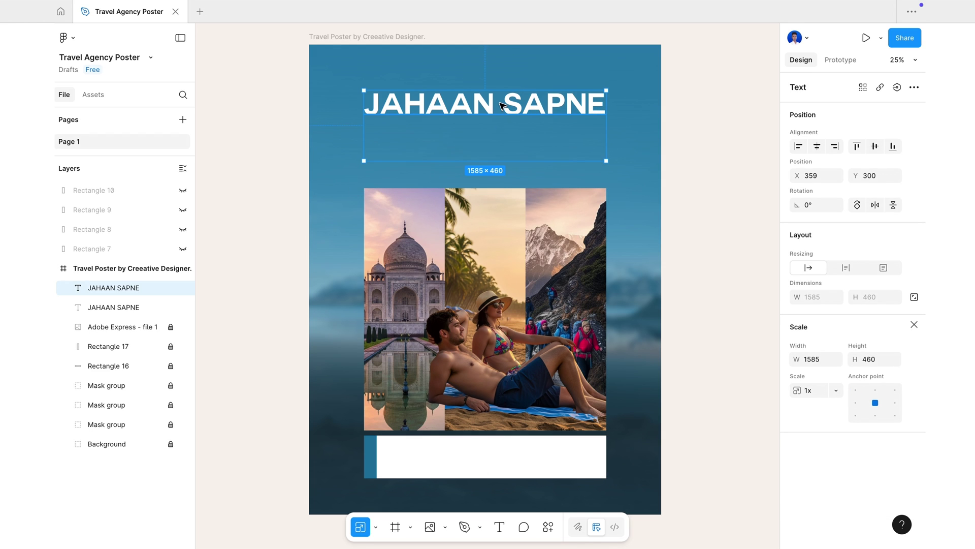
{"action": "left_click_drag", "start_coordinate": [502, 105], "coordinate": [499, 132]}
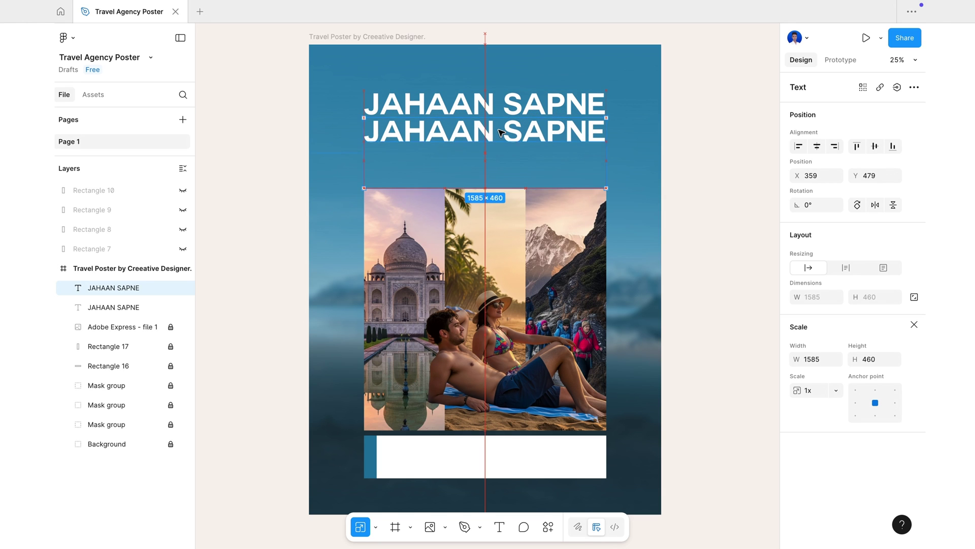
{"action": "double_click", "coordinate": [500, 133]}
{"action": "type", "text": "UDTE HAIN"}
{"action": "left_click", "coordinate": [583, 147]}
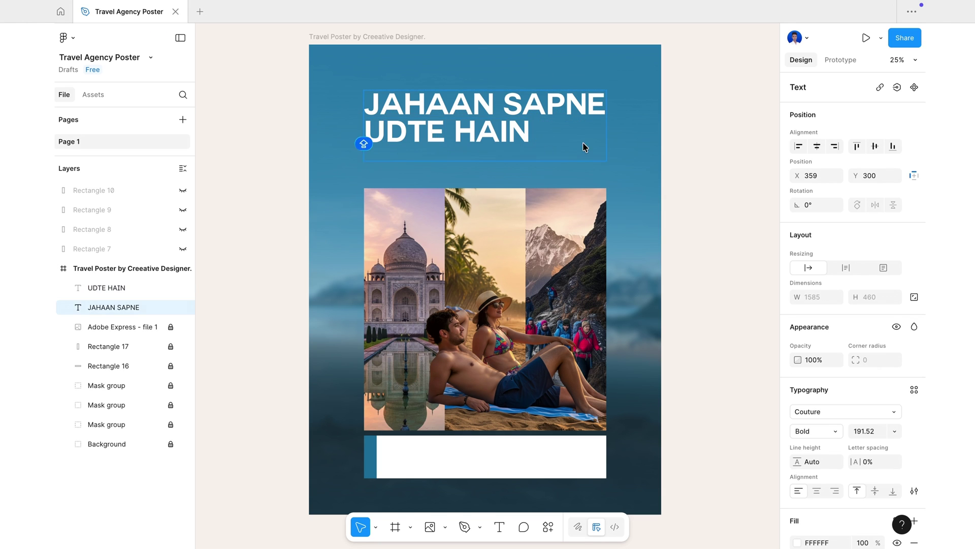
{"action": "left_click", "coordinate": [516, 138]}
{"action": "key", "text": "k"}
{"action": "mouse_move", "coordinate": [533, 153]}
{"action": "left_mouse_down"}
{"action": "mouse_move", "coordinate": [575, 169]}
{"action": "mouse_move", "coordinate": [535, 134]}
{"action": "left_mouse_up"}
{"action": "left_click", "coordinate": [526, 105]}
{"action": "left_click_drag", "start_coordinate": [606, 90], "coordinate": [603, 90]}
- Add a new text label reading 'Safar Zin'
{"action": "left_click", "coordinate": [441, 190]}
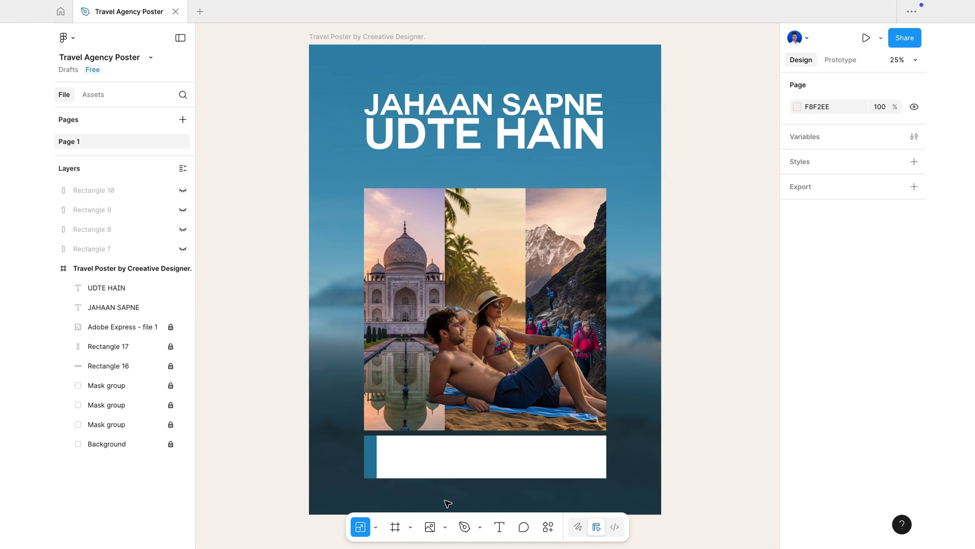
{"action": "left_click", "coordinate": [497, 526]}
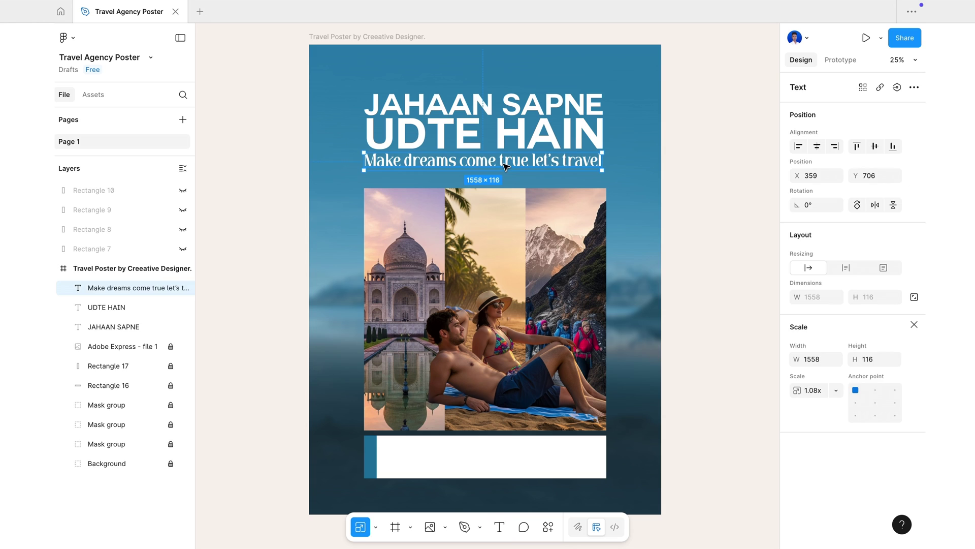
{"action": "type", "text": "Safar Z"}
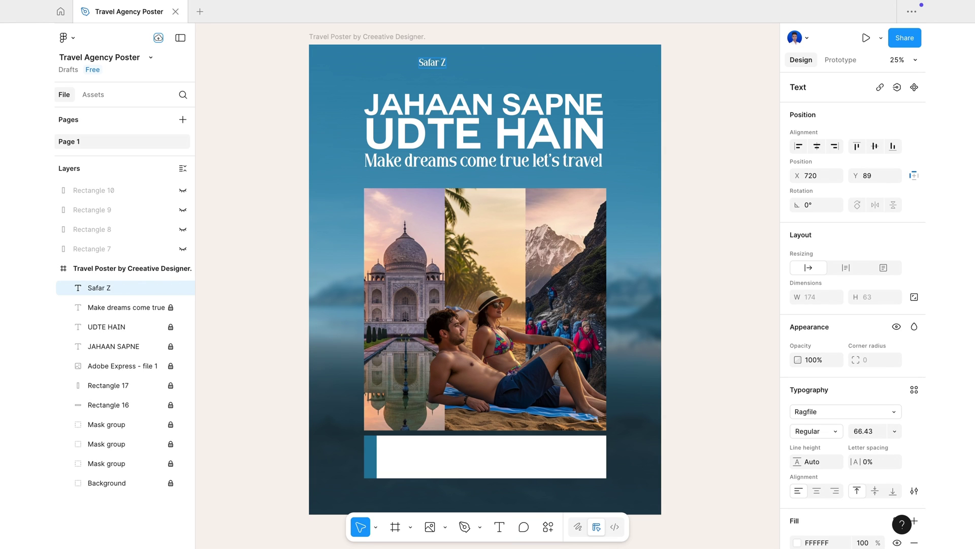
{"action": "type", "text": "in"}
- Scale the Safar Zindagi text up proportionally and centre it at the poster top
{"action": "key", "text": "Escape"}
{"action": "left_click", "coordinate": [375, 527]}
{"action": "left_click", "coordinate": [377, 496]}
{"action": "left_click_drag", "start_coordinate": [468, 68], "coordinate": [495, 73]}
{"action": "mouse_move", "coordinate": [473, 69]}
{"action": "left_mouse_down"}
{"action": "mouse_move", "coordinate": [487, 68]}
{"action": "mouse_move", "coordinate": [487, 81]}
{"action": "left_mouse_up"}
{"action": "left_click", "coordinate": [531, 72]}
{"action": "left_click", "coordinate": [487, 69]}
- Rewrite the duplicated line as 'Tours & Travels' and shrink it beneath the title
{"action": "double_click", "coordinate": [487, 81]}
{"action": "key", "text": "BackSpace"}
{"action": "type", "text": "Tours"}
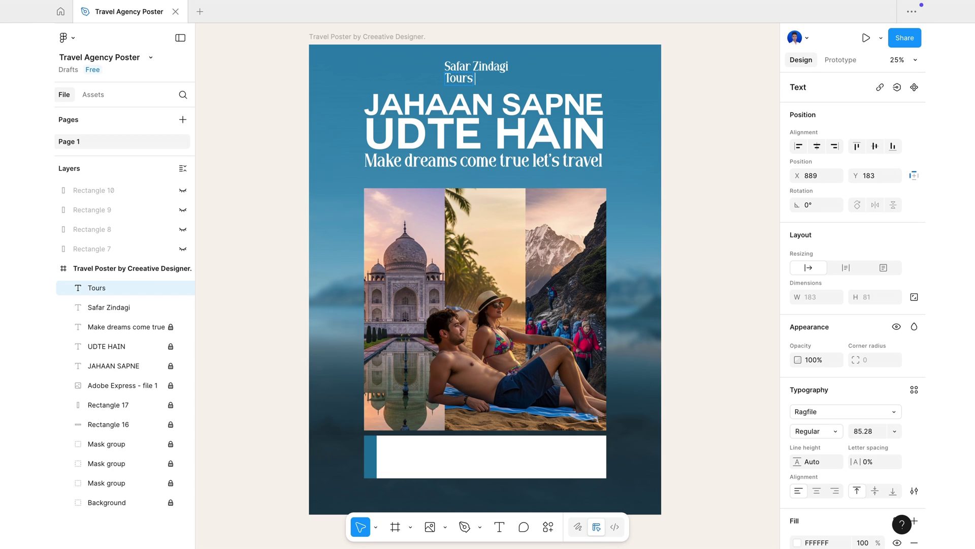
{"action": "key", "text": "BackSpace"}
{"action": "key", "text": "BackSpace"}
{"action": "key", "text": "BackSpace"}
{"action": "key", "text": "BackSpace"}
{"action": "key", "text": "BackSpace"}
{"action": "key", "text": "BackSpace"}
{"action": "key", "text": "BackSpace"}
{"action": "type", "text": "urs &"}
{"action": "key", "text": "Escape"}
{"action": "key", "text": "k"}
{"action": "left_click_drag", "start_coordinate": [520, 85], "coordinate": [502, 80]}
{"action": "scroll", "coordinate": [502, 80], "scroll_direction": "up", "scroll_amount": 5}
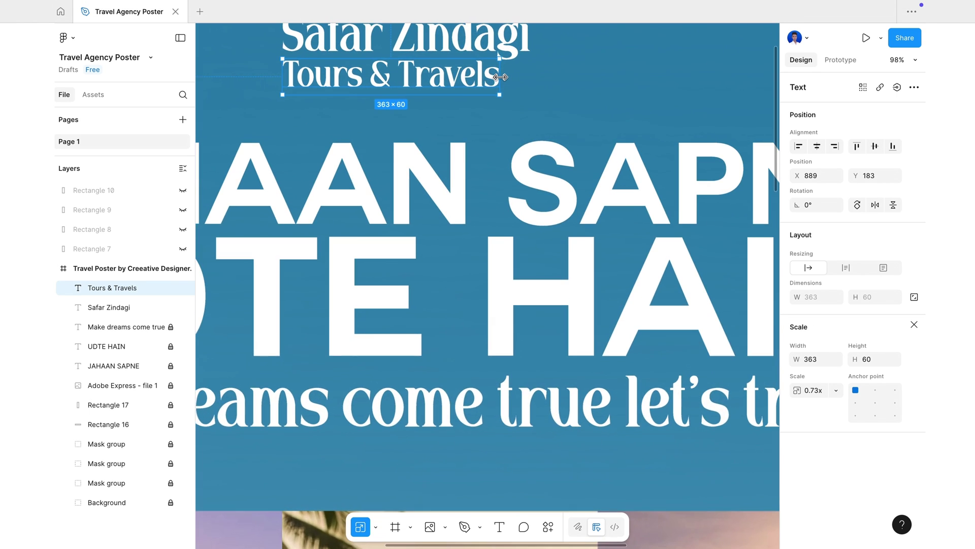
{"action": "scroll", "coordinate": [502, 80], "scroll_direction": "up", "scroll_amount": 4}
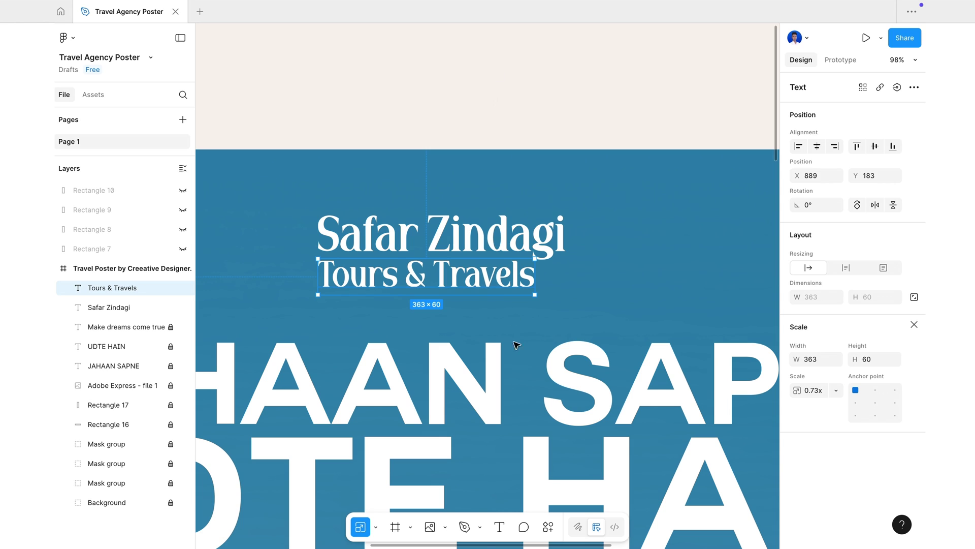
{"action": "left_click_drag", "start_coordinate": [535, 295], "coordinate": [491, 270]}
{"action": "left_click", "coordinate": [566, 283]}
- Draw a short horizontal Pen line left of Tours & Travels with a white 3 px stroke
{"action": "key", "text": "p"}
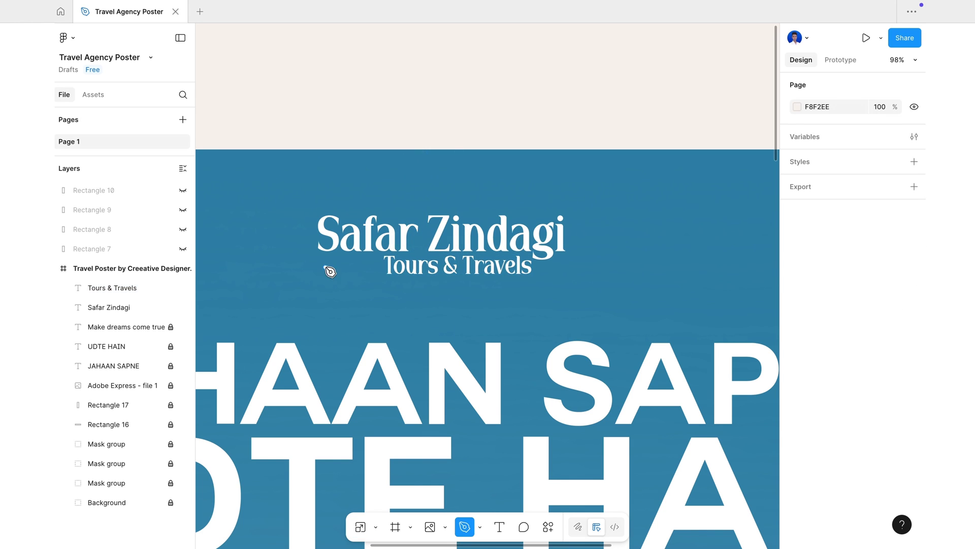
{"action": "left_click", "coordinate": [325, 267]}
{"action": "left_click", "coordinate": [379, 266]}
{"action": "left_click", "coordinate": [552, 495]}
{"action": "left_click", "coordinate": [797, 408]}
{"action": "left_click", "coordinate": [648, 510]}
{"action": "left_click", "coordinate": [860, 439]}
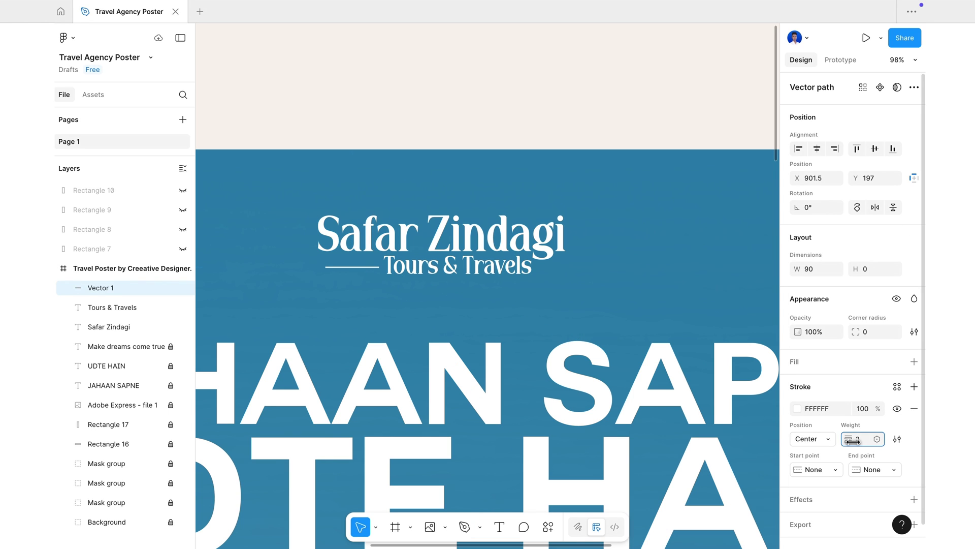
{"action": "type", "text": "3"}
{"action": "key", "text": "Return"}
{"action": "left_click_drag", "start_coordinate": [323, 267], "coordinate": [316, 267]}
{"action": "key", "text": "Return"}
{"action": "left_click", "coordinate": [551, 495]}
- Select the white line together with both logo text layers
{"action": "left_click", "coordinate": [564, 310]}
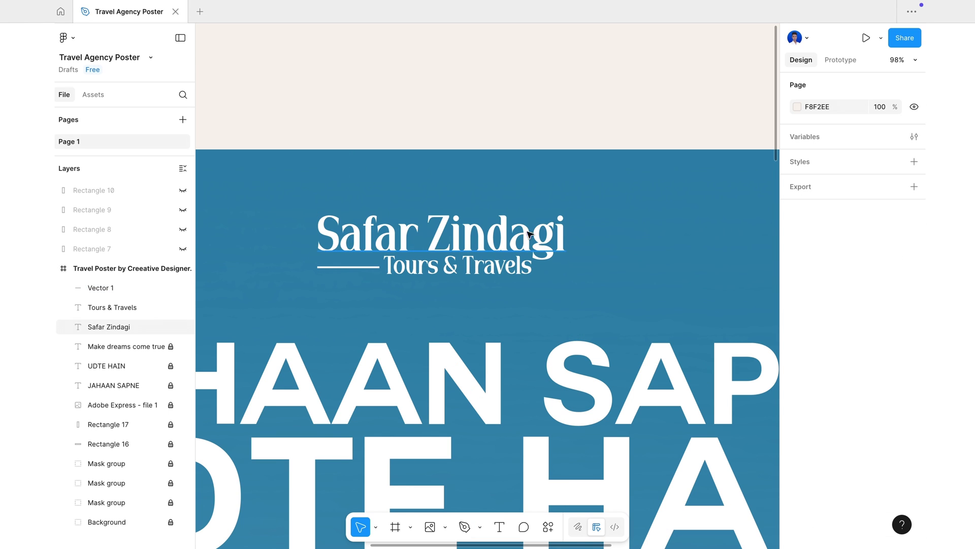
{"action": "left_click", "coordinate": [127, 286]}
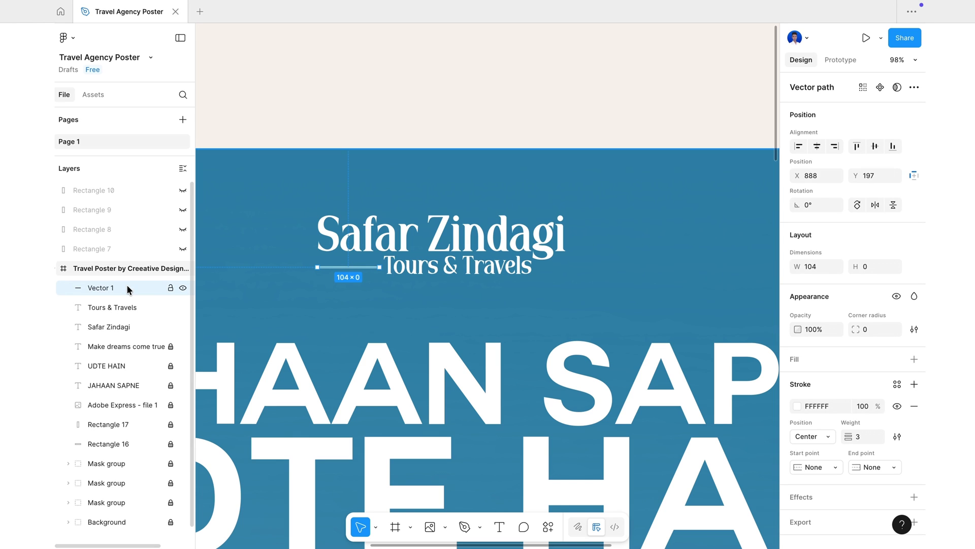
{"action": "left_click", "coordinate": [120, 329], "text": "shift"}
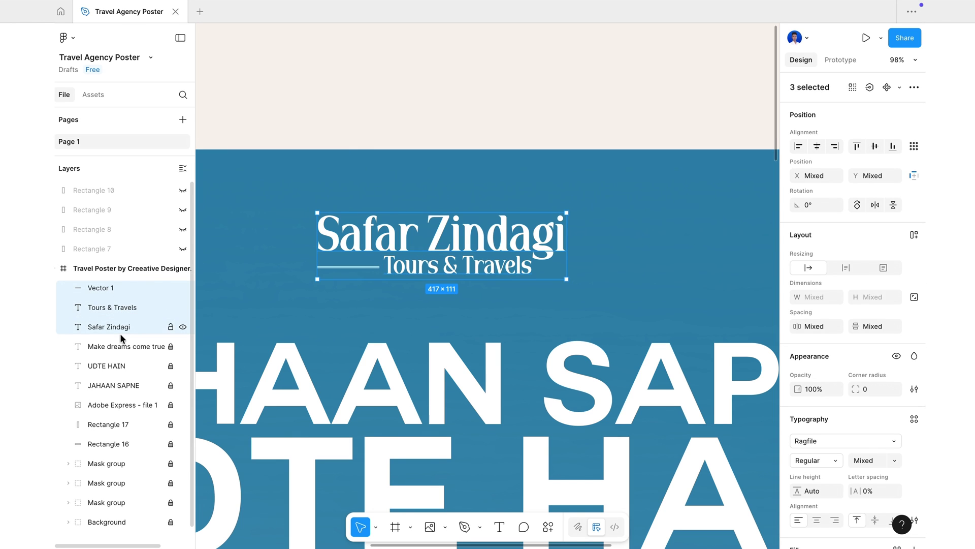
- Group the white rule, Safar Zindagi and Tours & Travels layers, name the group 'Logo', and collapse it
{"action": "right_click", "coordinate": [125, 312]}
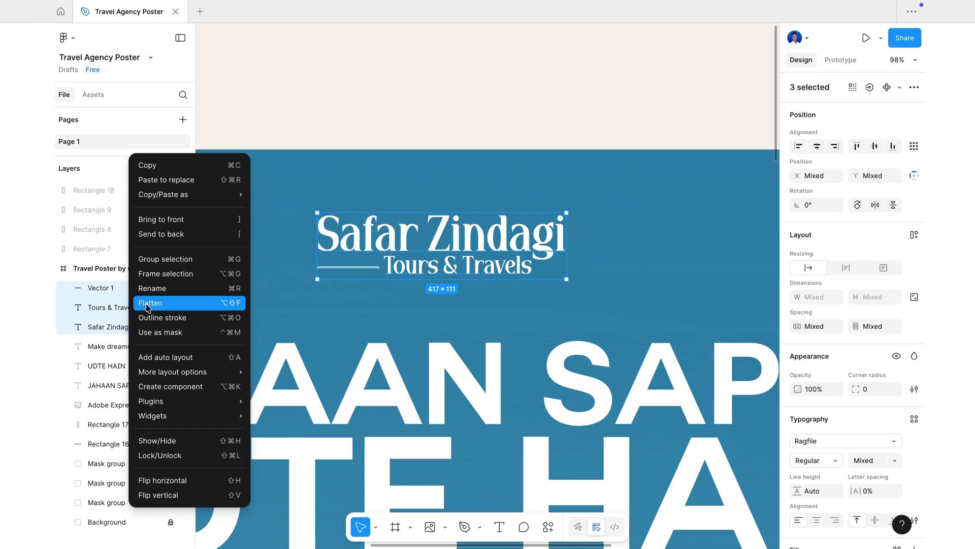
{"action": "left_click", "coordinate": [180, 261]}
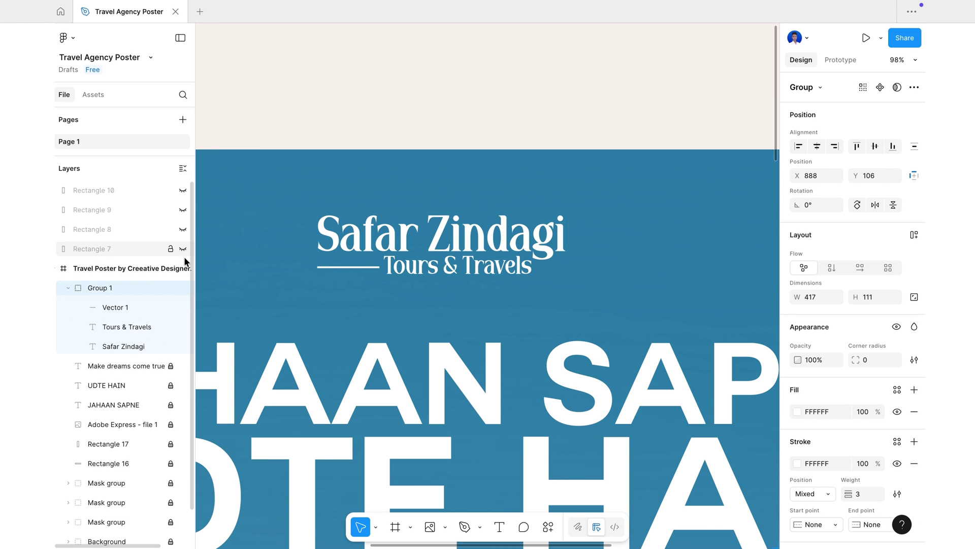
{"action": "double_click", "coordinate": [110, 288]}
{"action": "key", "text": "BackSpace"}
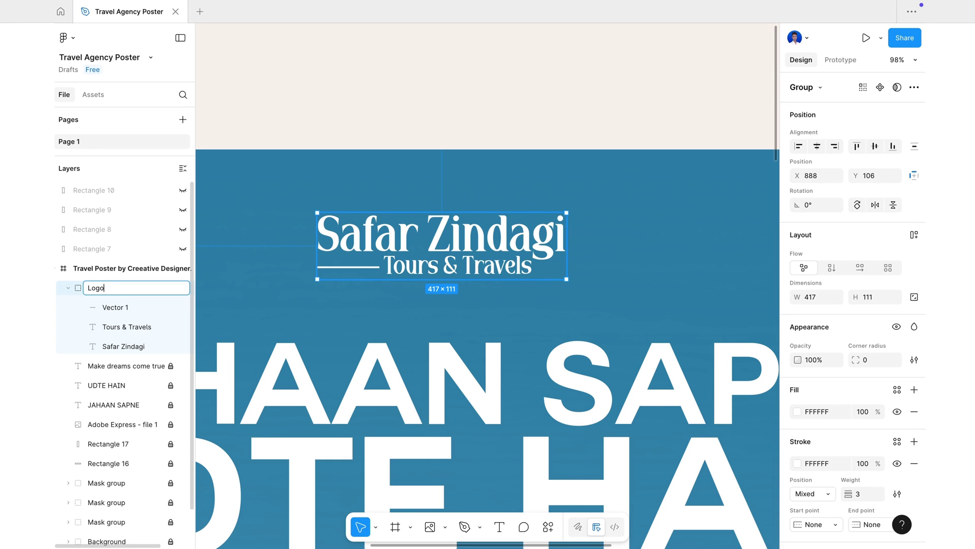
{"action": "key", "text": "Return"}
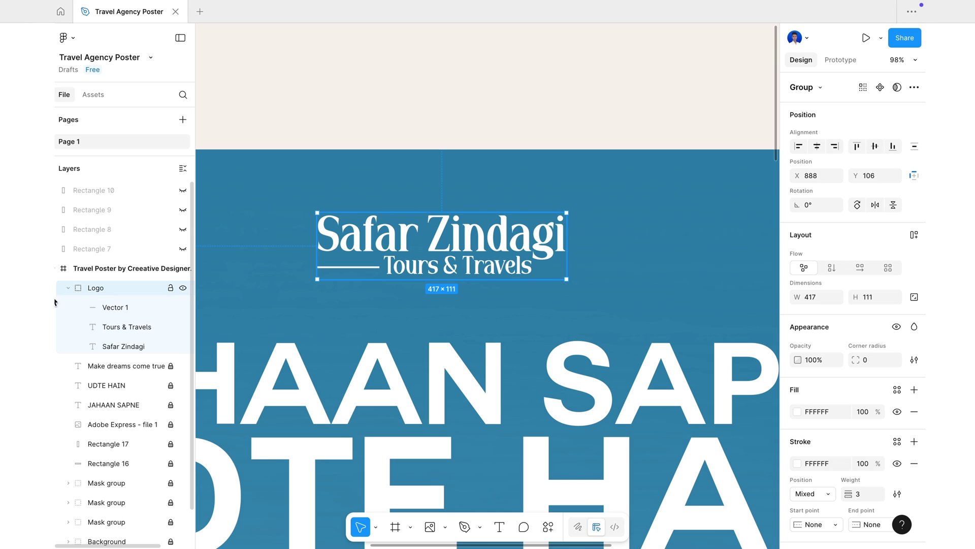
{"action": "left_click", "coordinate": [67, 289]}
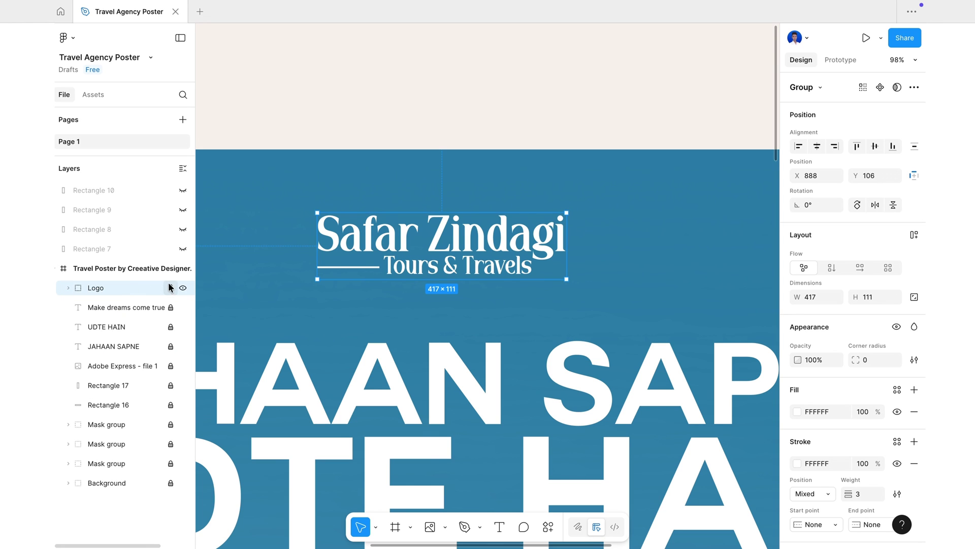
{"action": "left_click", "coordinate": [338, 304]}
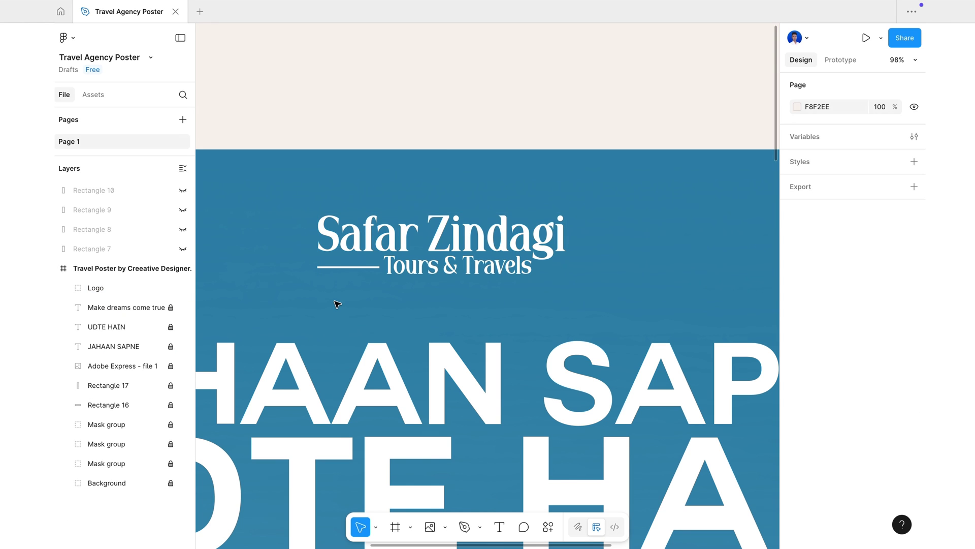
- Zoom the canvas out to about 25% so the entire poster is visible
{"action": "scroll", "coordinate": [338, 304], "scroll_direction": "down", "scroll_amount": 5}
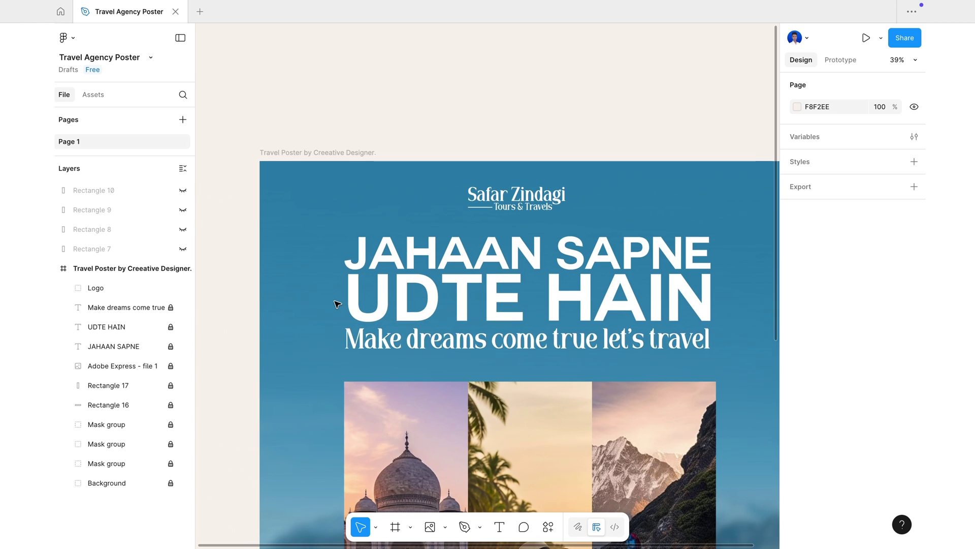
{"action": "scroll", "coordinate": [337, 305], "scroll_direction": "down", "scroll_amount": 3}
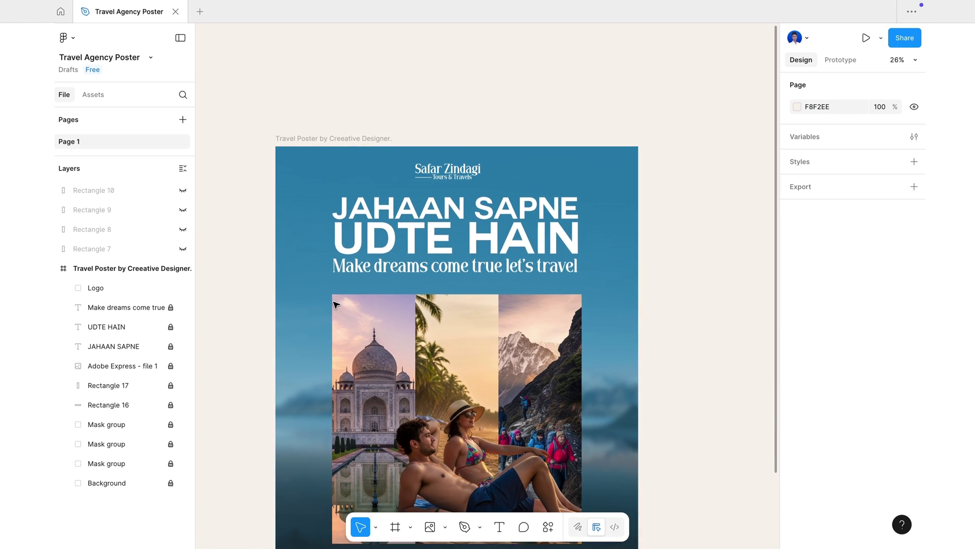
{"action": "scroll", "coordinate": [337, 304], "scroll_direction": "down", "scroll_amount": 3}
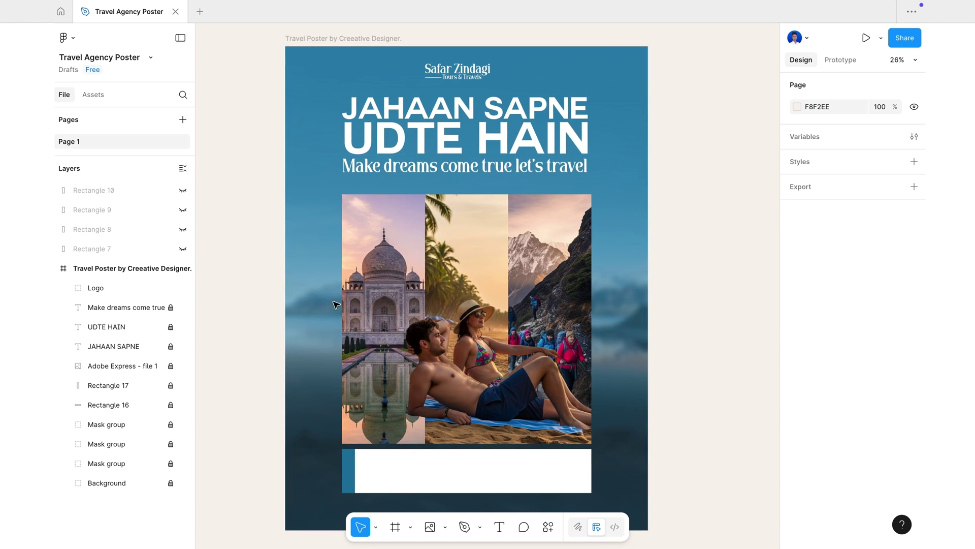
{"action": "scroll", "coordinate": [337, 304], "scroll_direction": "down", "scroll_amount": 2}
{"action": "scroll", "coordinate": [337, 304], "scroll_direction": "up", "scroll_amount": 1}
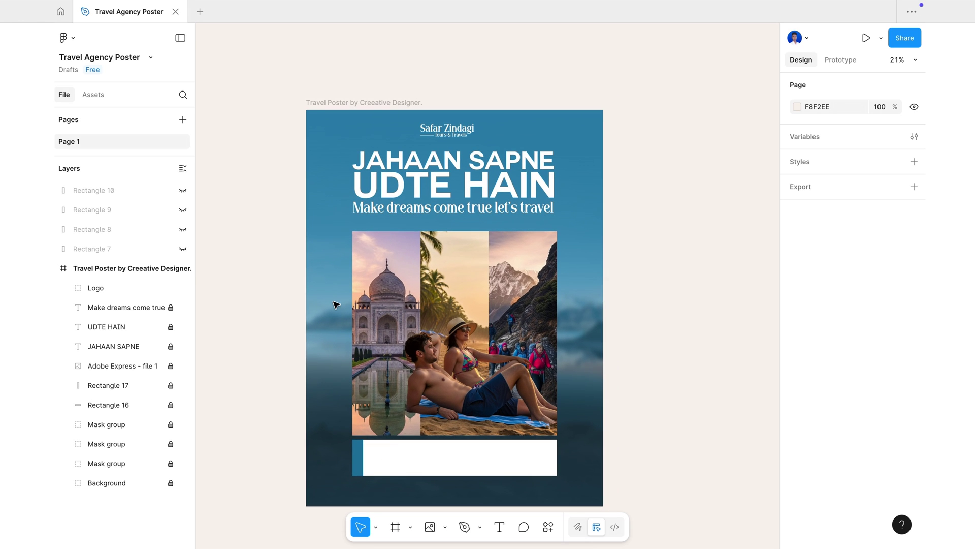
{"action": "scroll", "coordinate": [334, 328], "scroll_direction": "up", "scroll_amount": 1}
{"action": "scroll", "coordinate": [334, 327], "scroll_direction": "down", "scroll_amount": 1}
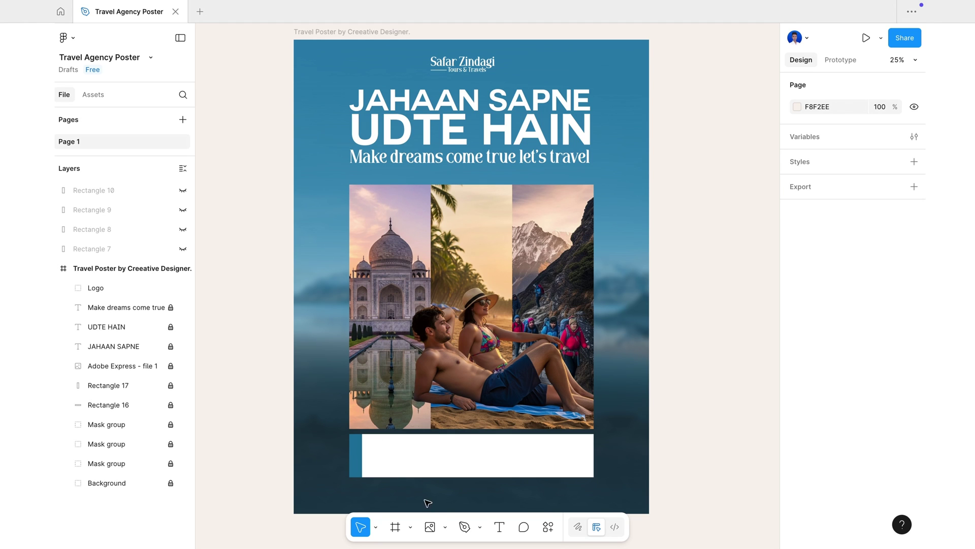
- Place the torn-paper image on the poster and scale it down over the photo columns
{"action": "left_click", "coordinate": [434, 529]}
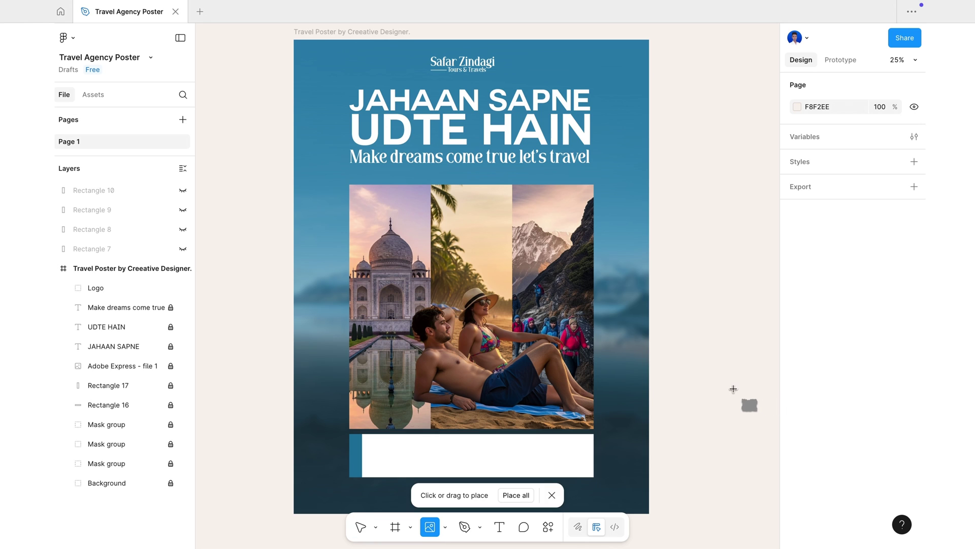
{"action": "left_click", "coordinate": [733, 389]}
{"action": "left_click_drag", "start_coordinate": [731, 410], "coordinate": [375, 350]}
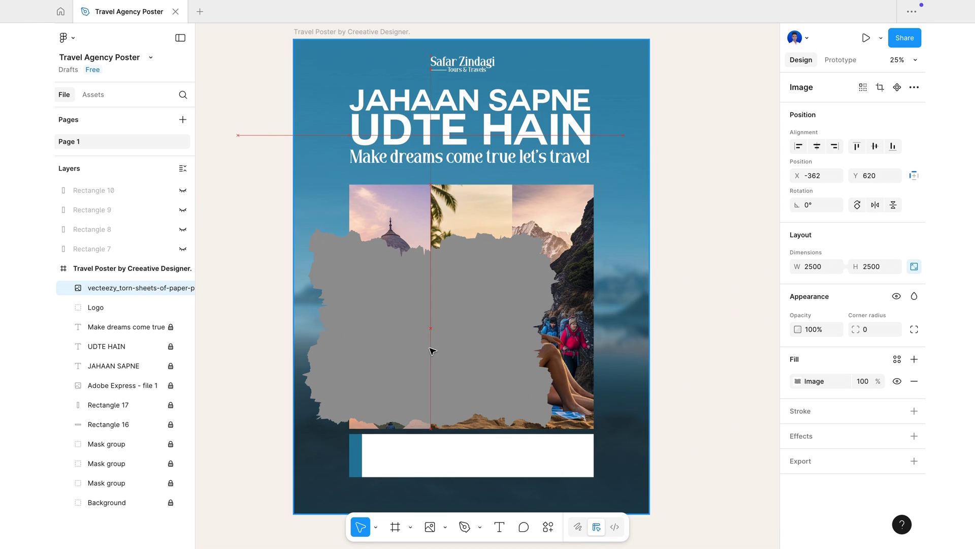
{"action": "left_click", "coordinate": [376, 527]}
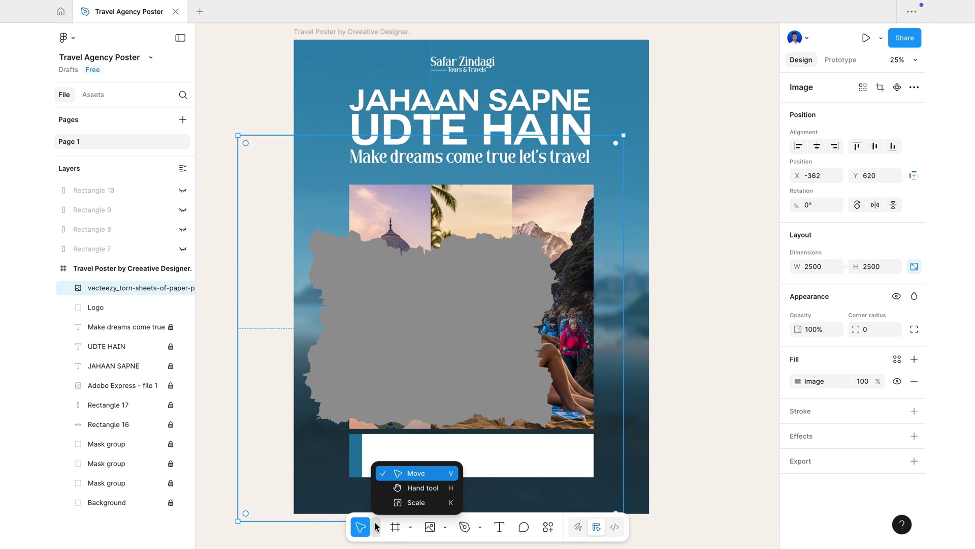
{"action": "left_click", "coordinate": [422, 503]}
{"action": "left_click_drag", "start_coordinate": [623, 136], "coordinate": [436, 323]}
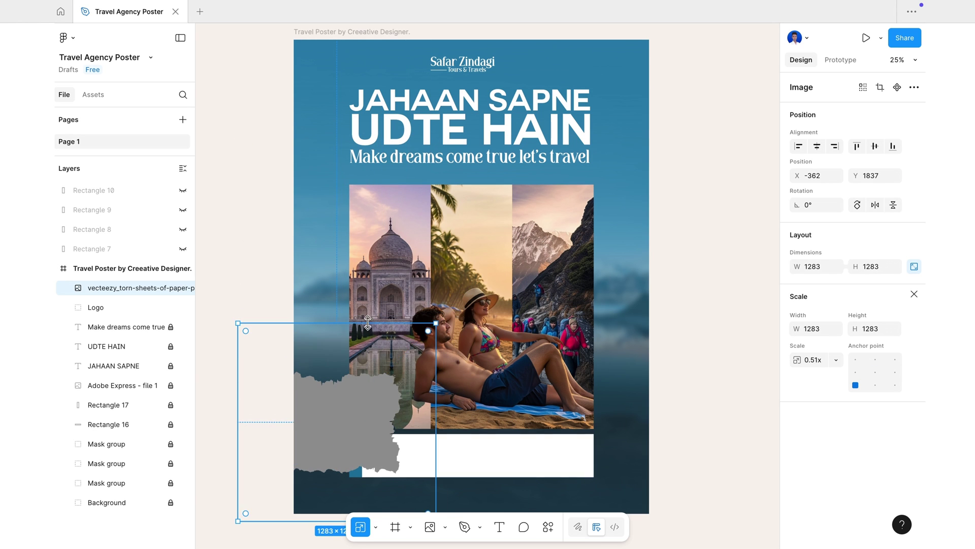
{"action": "left_click_drag", "start_coordinate": [354, 450], "coordinate": [411, 358]}
- Resize the torn paper to 961×961, tilt it 16.8°, and layer it behind the beach couple
{"action": "left_click_drag", "start_coordinate": [492, 230], "coordinate": [424, 241]}
{"action": "left_click_drag", "start_coordinate": [398, 354], "coordinate": [404, 376]}
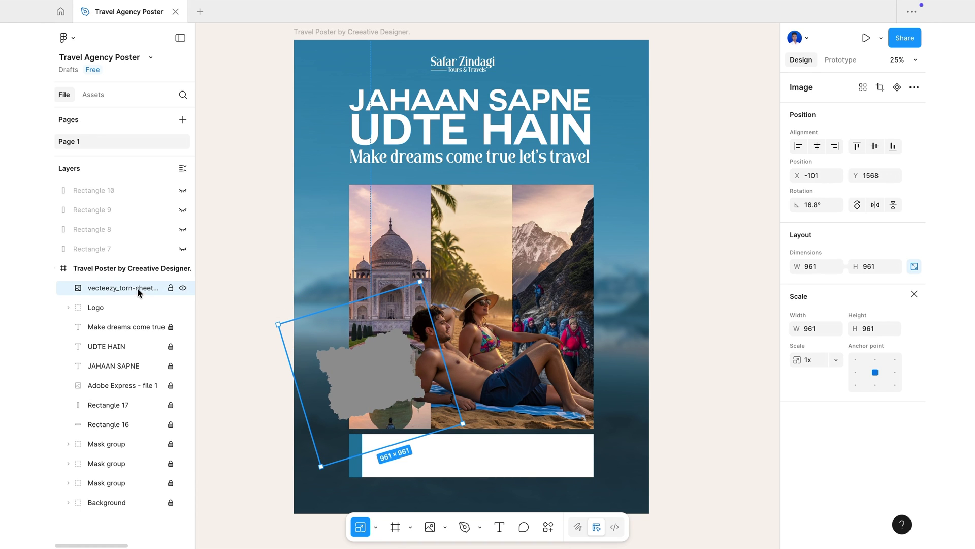
{"action": "left_click_drag", "start_coordinate": [137, 287], "coordinate": [124, 390]}
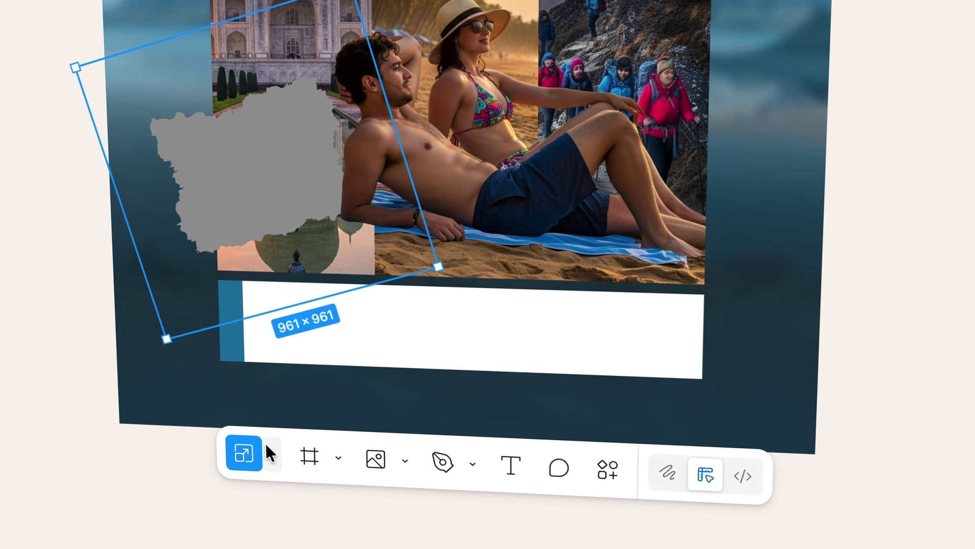
{"action": "left_click", "coordinate": [269, 453]}
{"action": "left_click", "coordinate": [336, 354]}
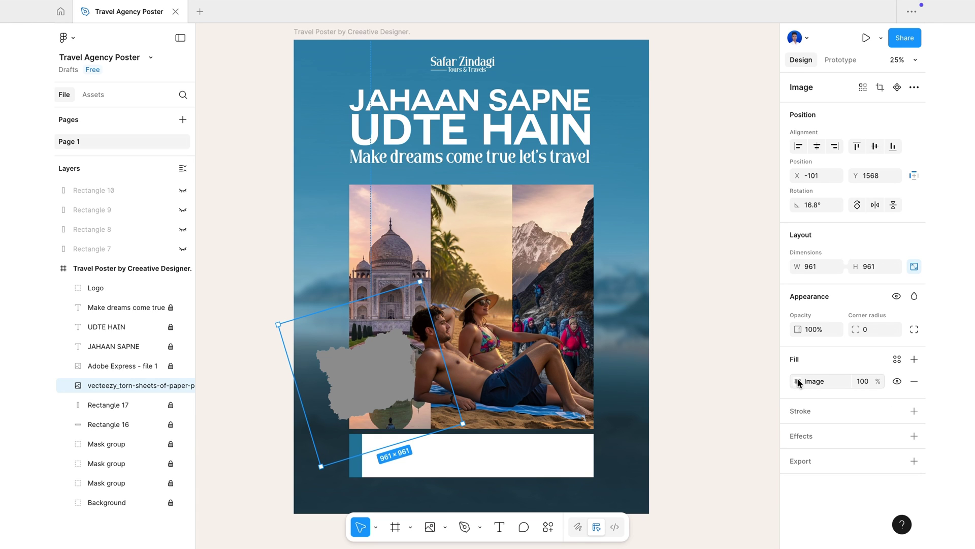
- Push the torn paper's image exposure to maximum so it turns white
{"action": "left_click", "coordinate": [797, 383]}
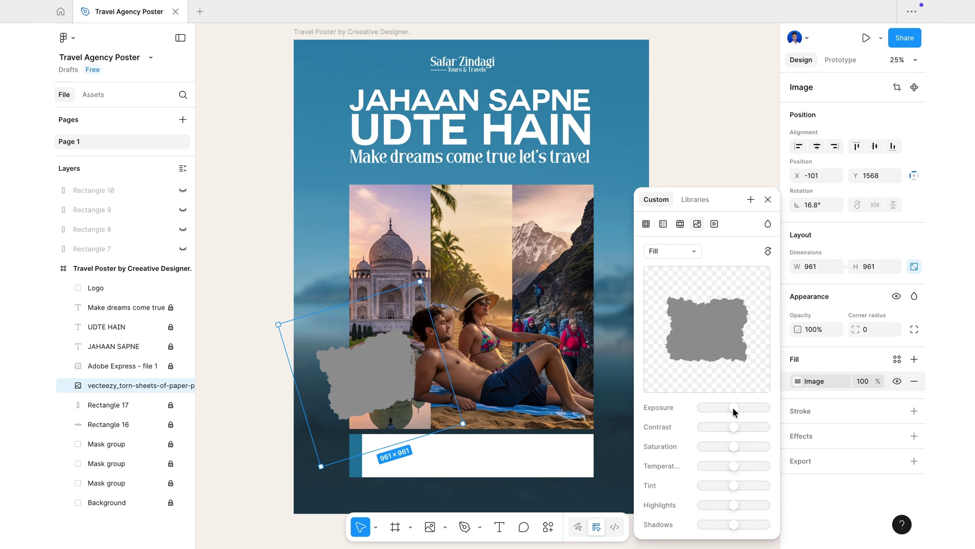
{"action": "left_click_drag", "start_coordinate": [734, 407], "coordinate": [765, 408]}
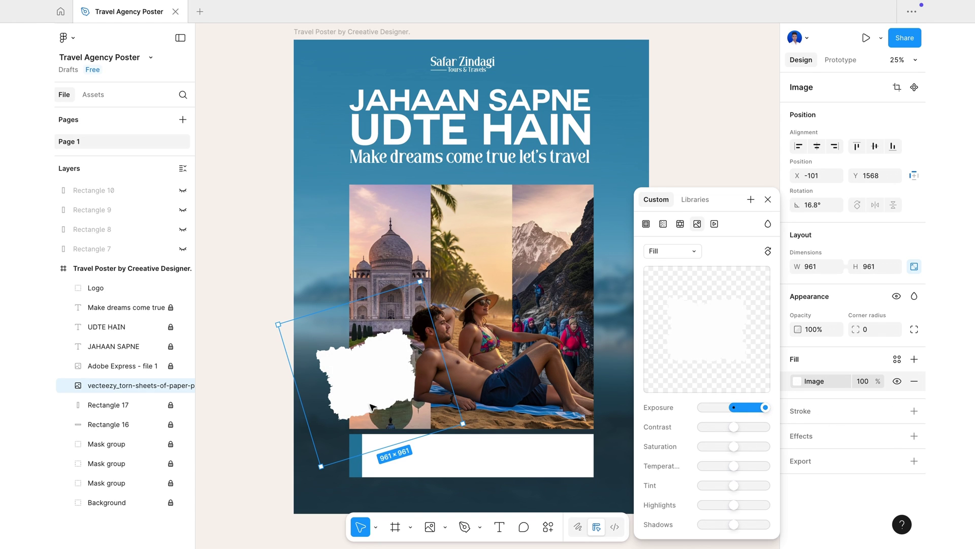
{"action": "left_click", "coordinate": [767, 200]}
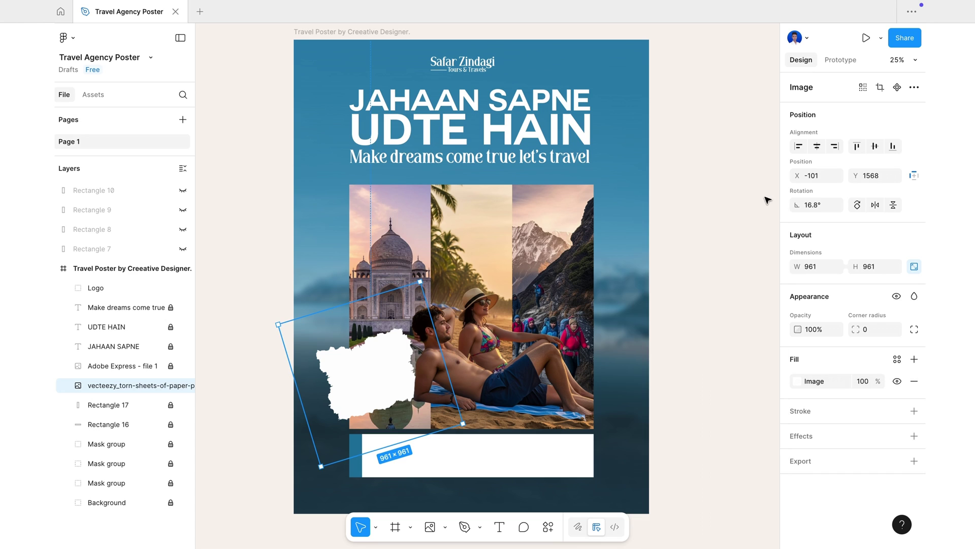
{"action": "left_click", "coordinate": [692, 364]}
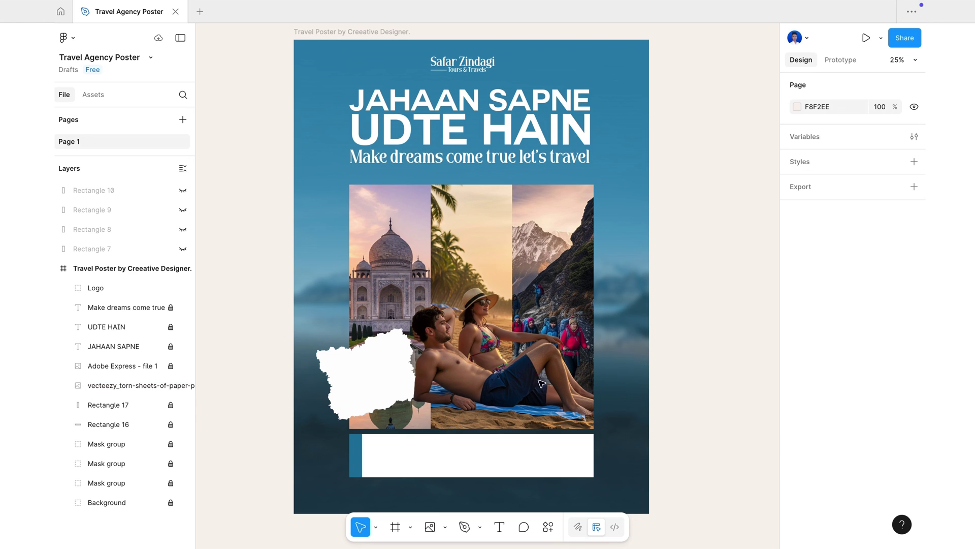
- Lock the torn-paper image in place with Ctrl+Shift+L
{"action": "left_click", "coordinate": [369, 376]}
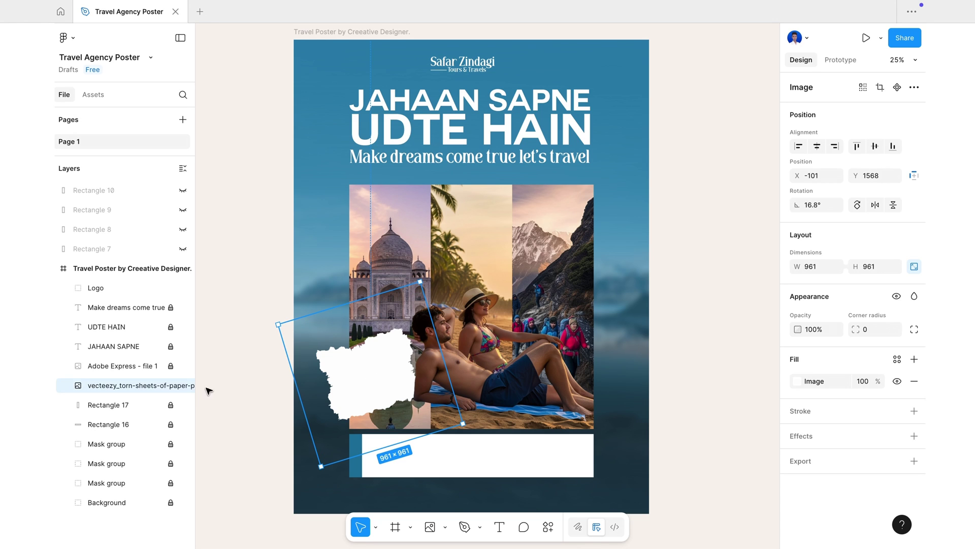
{"action": "key", "text": "ctrl+shift+l"}
{"action": "left_click", "coordinate": [312, 397]}
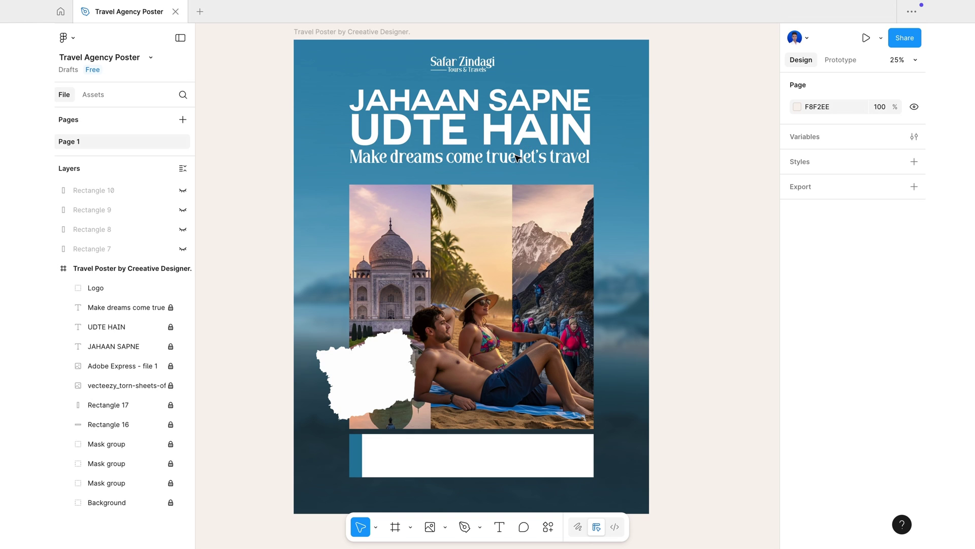
- Add a '35%' text label on the torn paper
{"action": "key", "text": "t"}
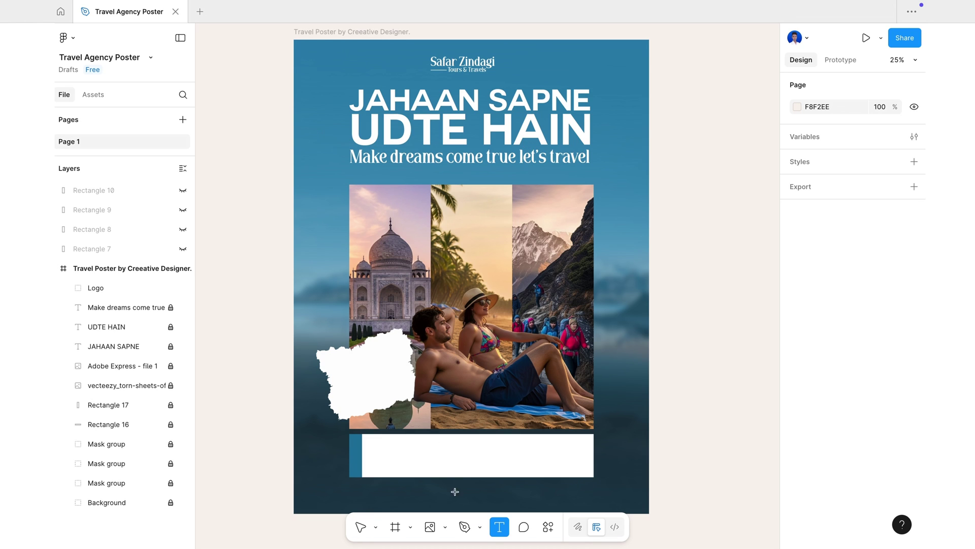
{"action": "left_click", "coordinate": [365, 371]}
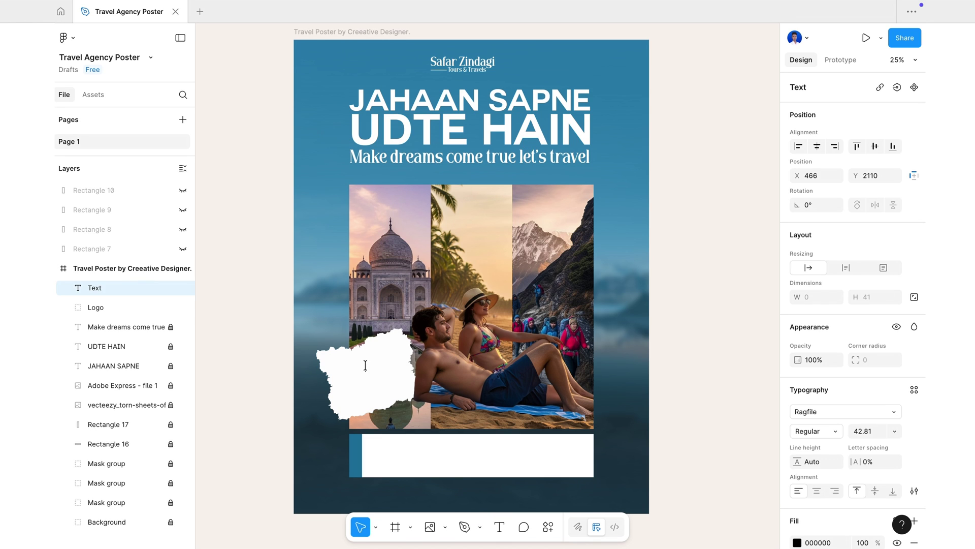
{"action": "type", "text": "35%"}
{"action": "key", "text": "Escape"}
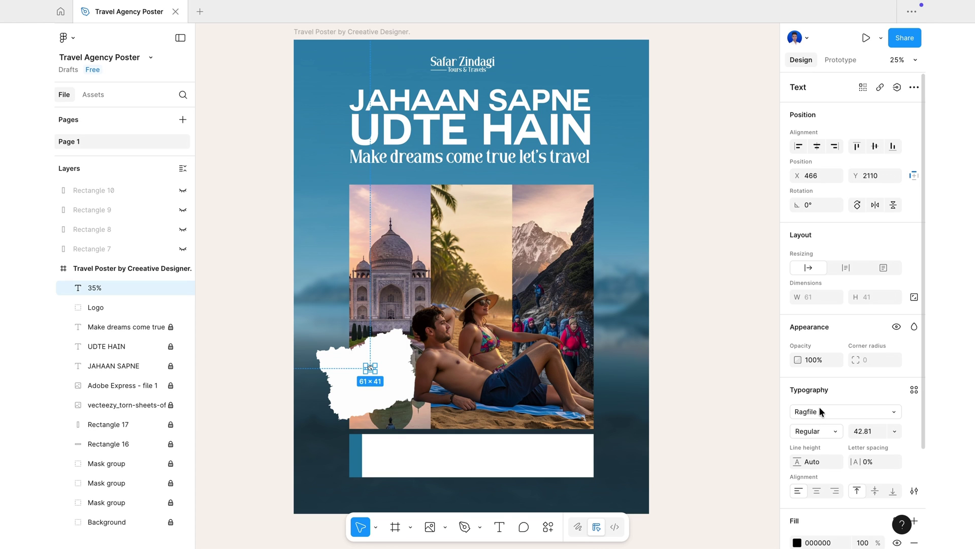
- Set the 35% text to the Couture font in Bold Italic
{"action": "double_click", "coordinate": [371, 368]}
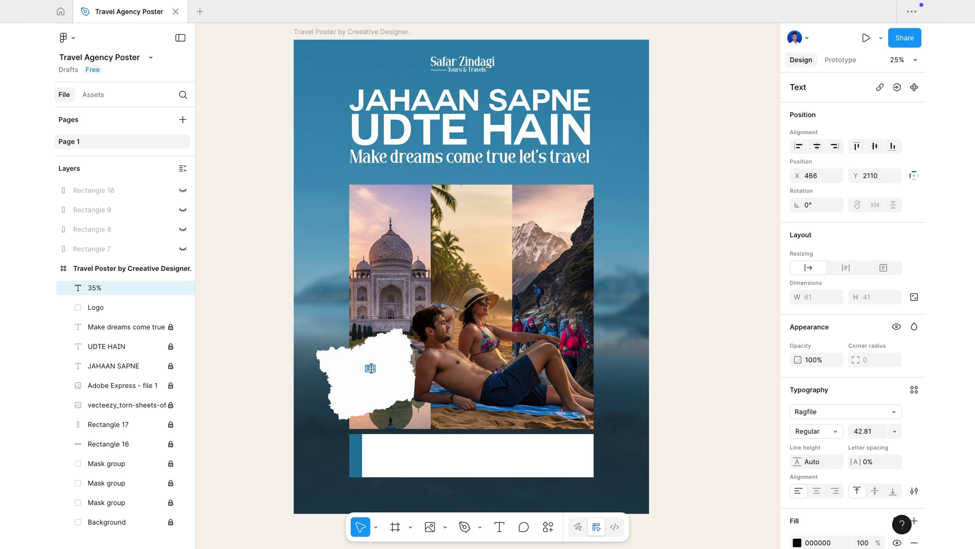
{"action": "left_click", "coordinate": [803, 411]}
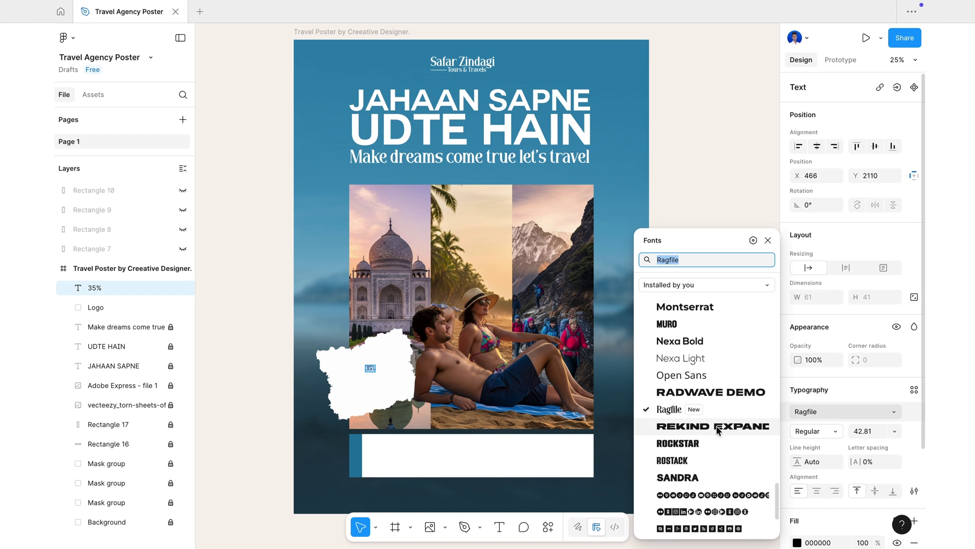
{"action": "scroll", "coordinate": [699, 418], "scroll_direction": "up", "scroll_amount": 5}
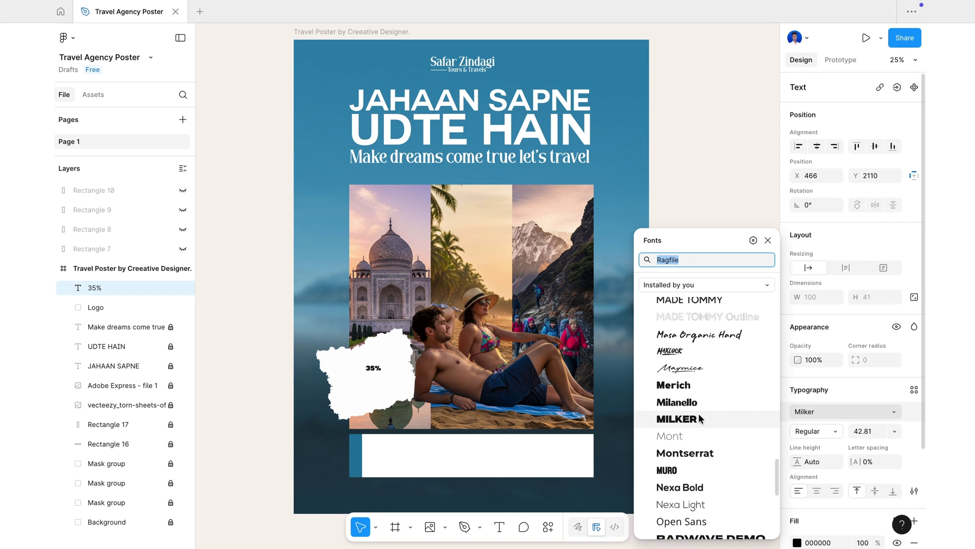
{"action": "scroll", "coordinate": [699, 417], "scroll_direction": "up", "scroll_amount": 4}
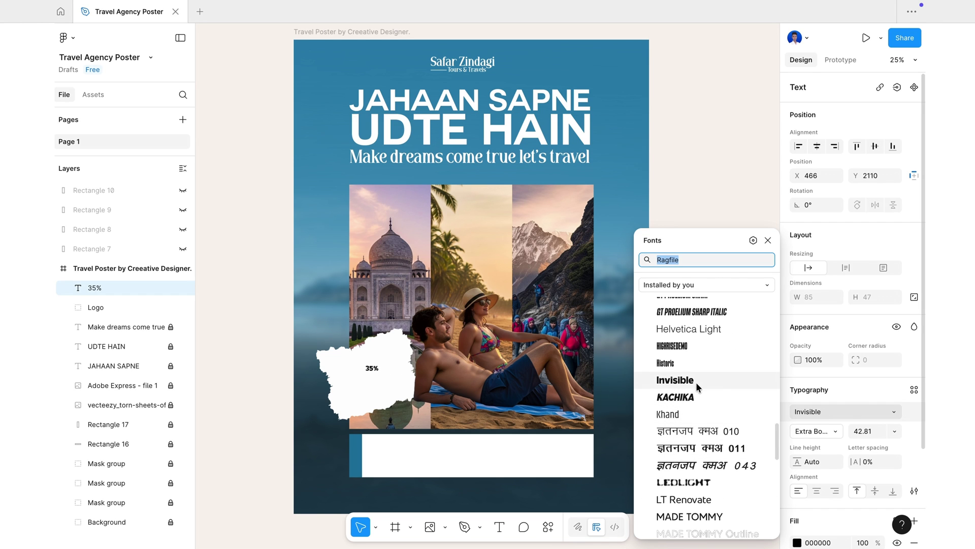
{"action": "scroll", "coordinate": [699, 386], "scroll_direction": "up", "scroll_amount": 5}
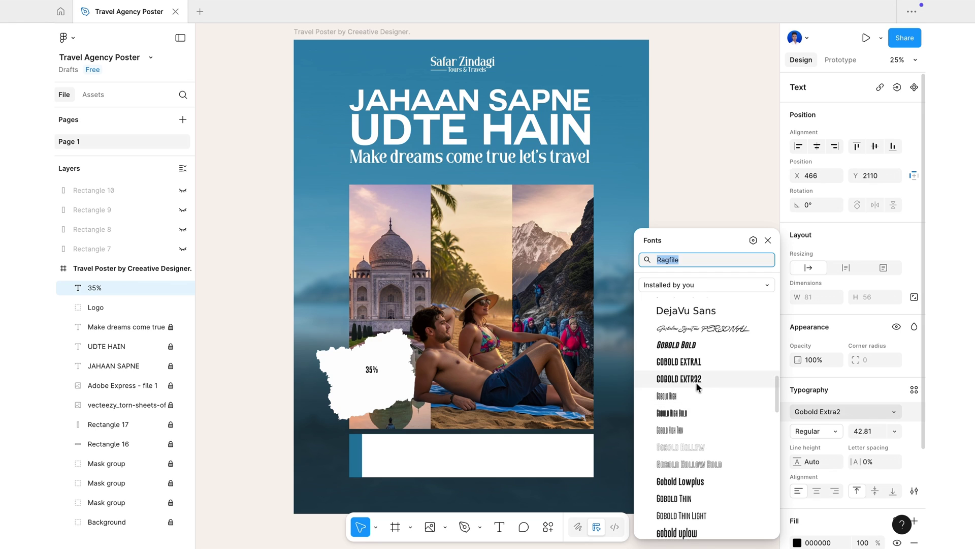
{"action": "left_click", "coordinate": [695, 369]}
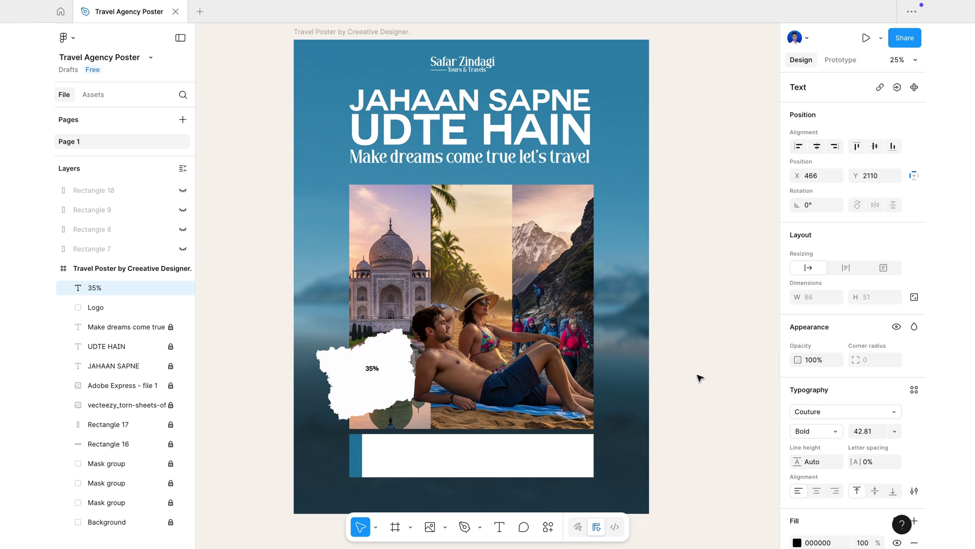
{"action": "left_click", "coordinate": [812, 432]}
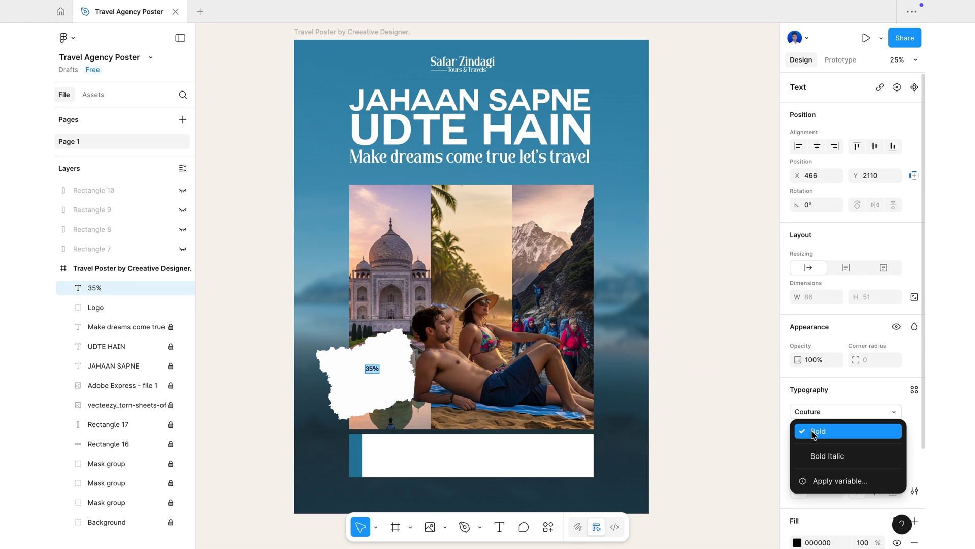
{"action": "left_click", "coordinate": [822, 454]}
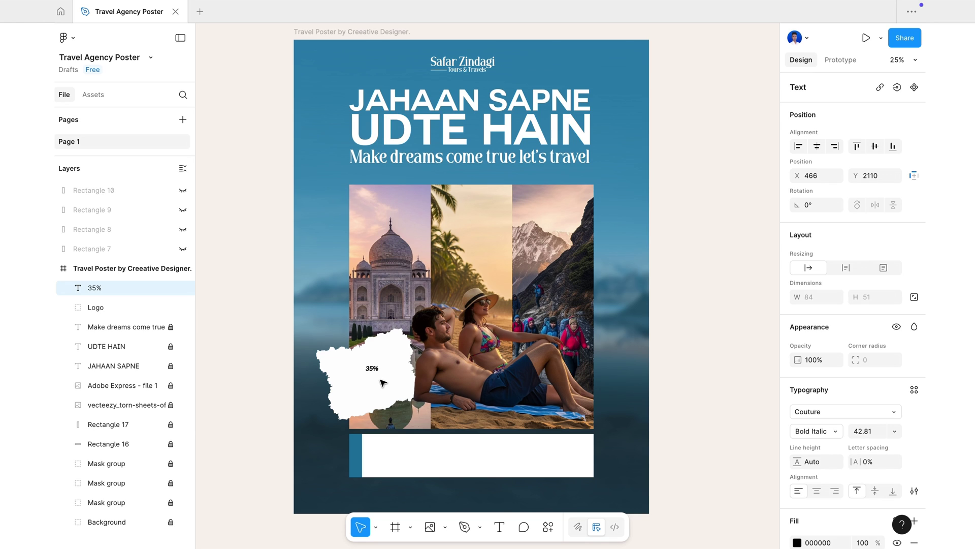
{"action": "left_click", "coordinate": [375, 527]}
{"action": "left_click", "coordinate": [400, 502]}
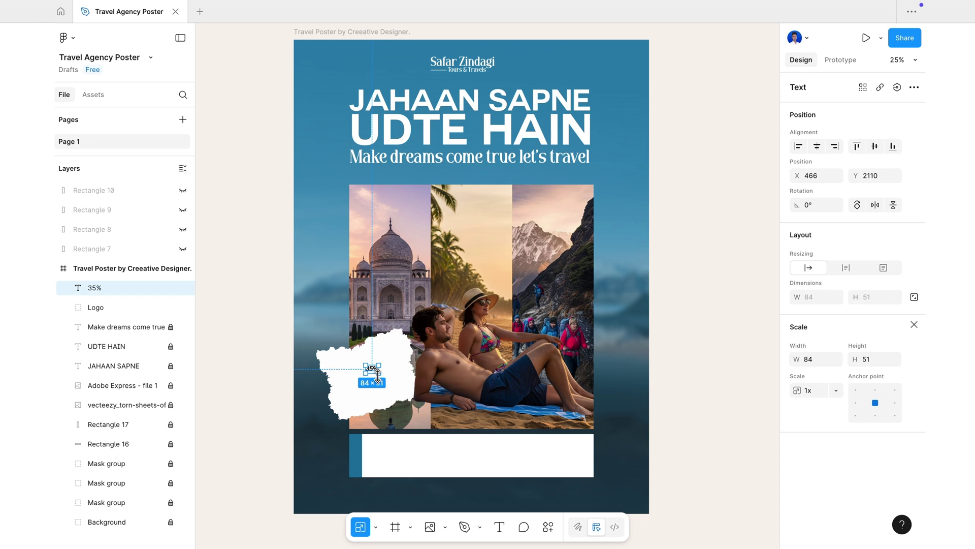
- Enlarge the 35% text to 334×205 and tilt it about 13.56°
{"action": "left_click_drag", "start_coordinate": [378, 376], "coordinate": [377, 393]}
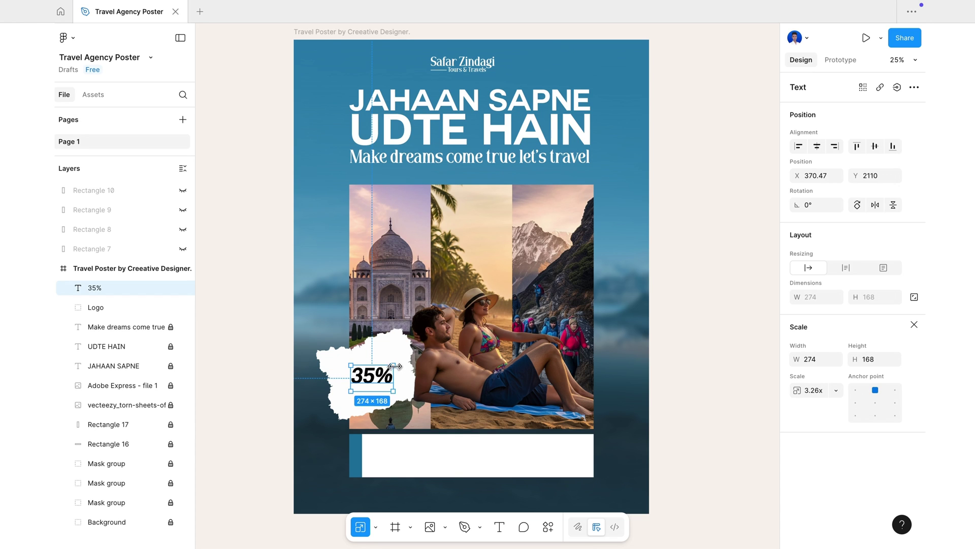
{"action": "left_click_drag", "start_coordinate": [399, 360], "coordinate": [373, 371]}
{"action": "double_click", "coordinate": [372, 370]}
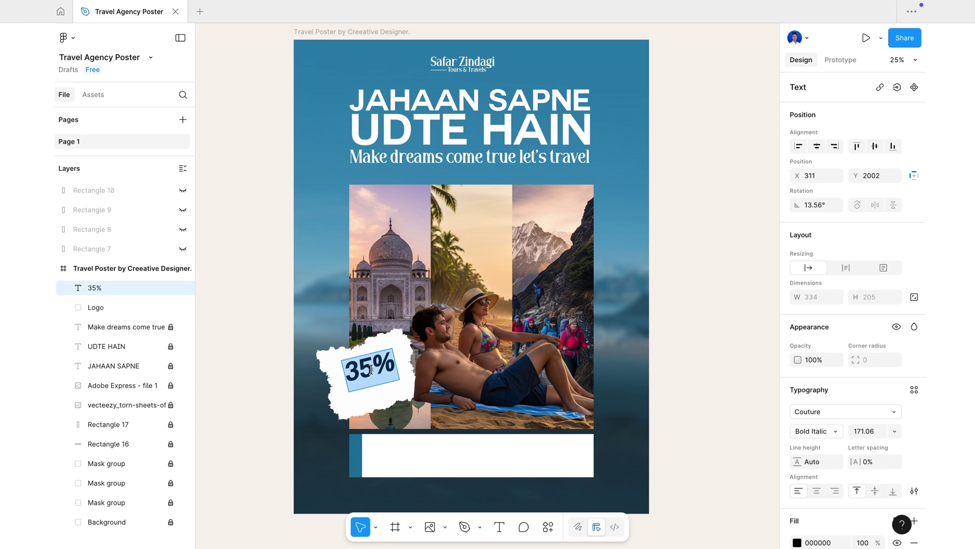
- Recolour the 35% text blue 1E77A1 by sampling the poster's blue strip
{"action": "scroll", "coordinate": [849, 467], "scroll_direction": "down", "scroll_amount": 3}
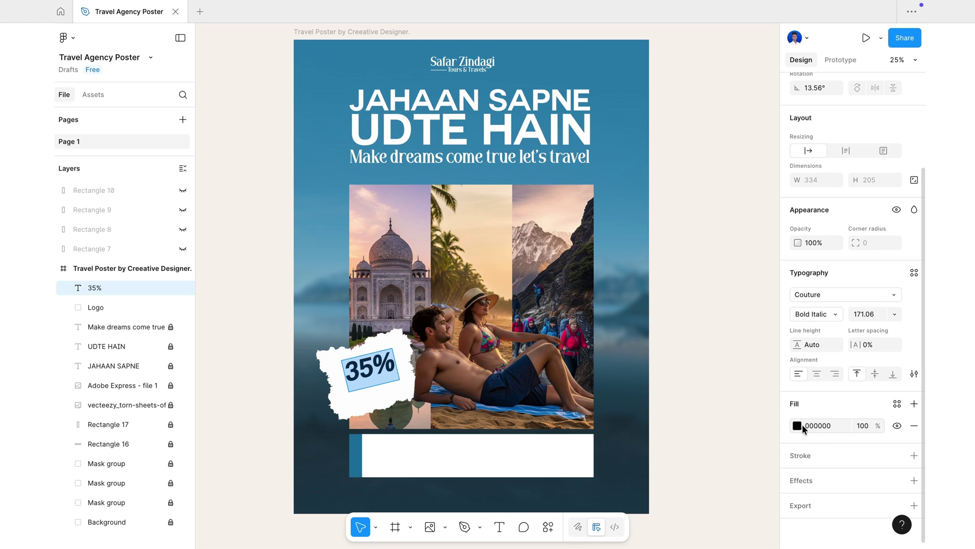
{"action": "left_click", "coordinate": [797, 426]}
{"action": "left_click", "coordinate": [651, 427]}
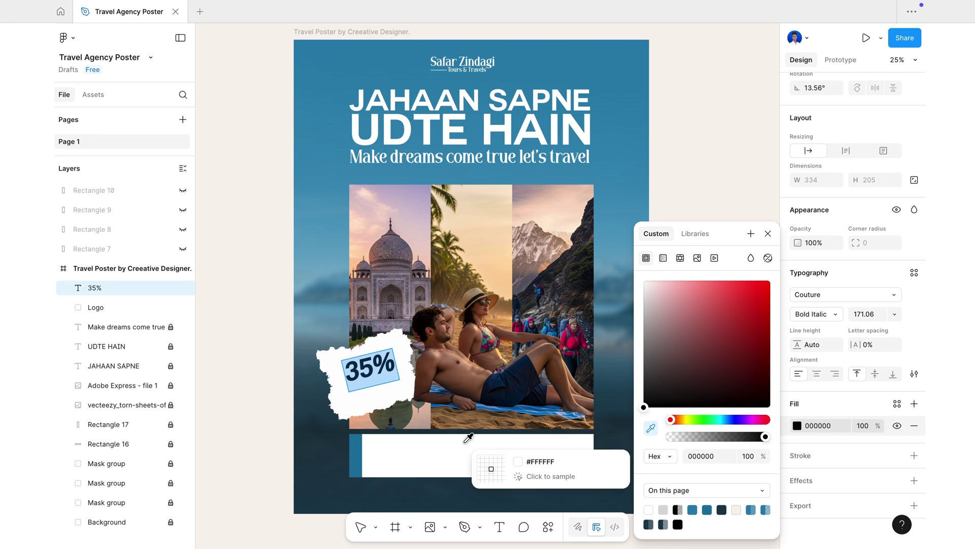
{"action": "left_click", "coordinate": [355, 458]}
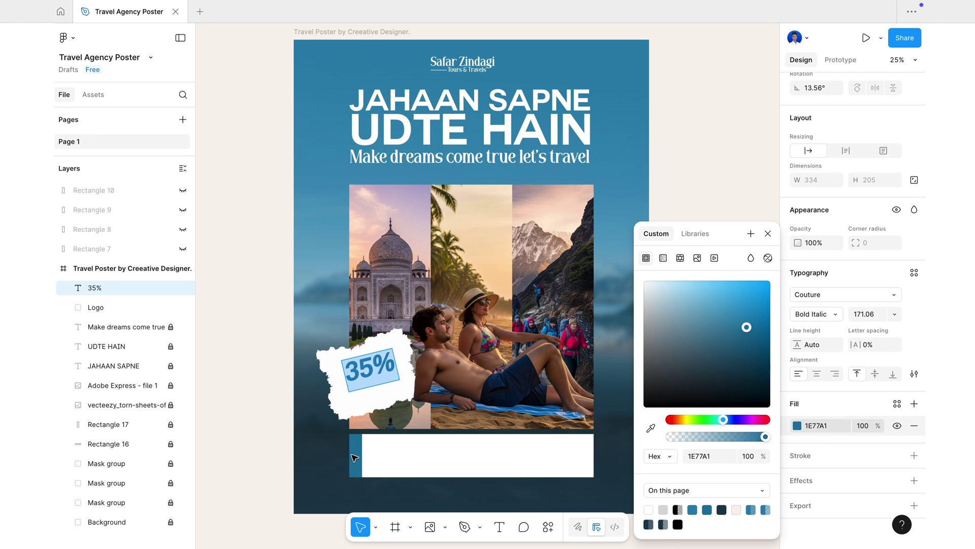
{"action": "left_click", "coordinate": [768, 234]}
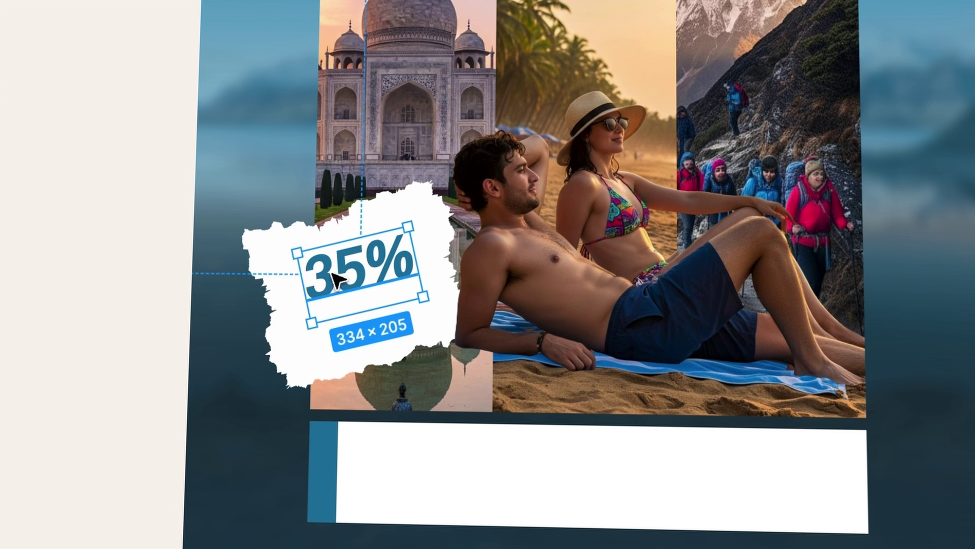
- Duplicate 35% below as 'DISCOUNT', scaled to 342×77 and nudged into place
{"action": "left_click_drag", "start_coordinate": [339, 264], "coordinate": [345, 309]}
{"action": "double_click", "coordinate": [345, 309]}
{"action": "key", "text": "BackSpace"}
{"action": "type", "text": "DISCOUNT"}
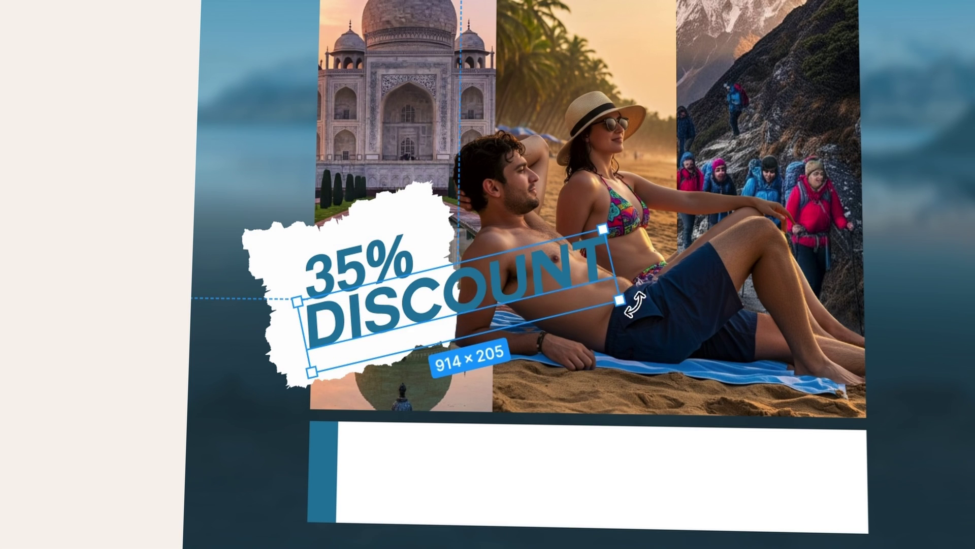
{"action": "left_click_drag", "start_coordinate": [621, 301], "coordinate": [429, 290]}
{"action": "key", "text": "Right"}
{"action": "key", "text": "Right"}
{"action": "key", "text": "Right"}
{"action": "key", "text": "Right"}
{"action": "key", "text": "Right"}
{"action": "key", "text": "Right"}
{"action": "key", "text": "Right"}
{"action": "key", "text": "Right"}
{"action": "key", "text": "Right"}
{"action": "key", "text": "Right"}
{"action": "key", "text": "Right"}
{"action": "key", "text": "Right"}
{"action": "key", "text": "Right"}
{"action": "key", "text": "Right"}
{"action": "key", "text": "Right"}
{"action": "key", "text": "Right"}
{"action": "key", "text": "Right"}
{"action": "key", "text": "Right"}
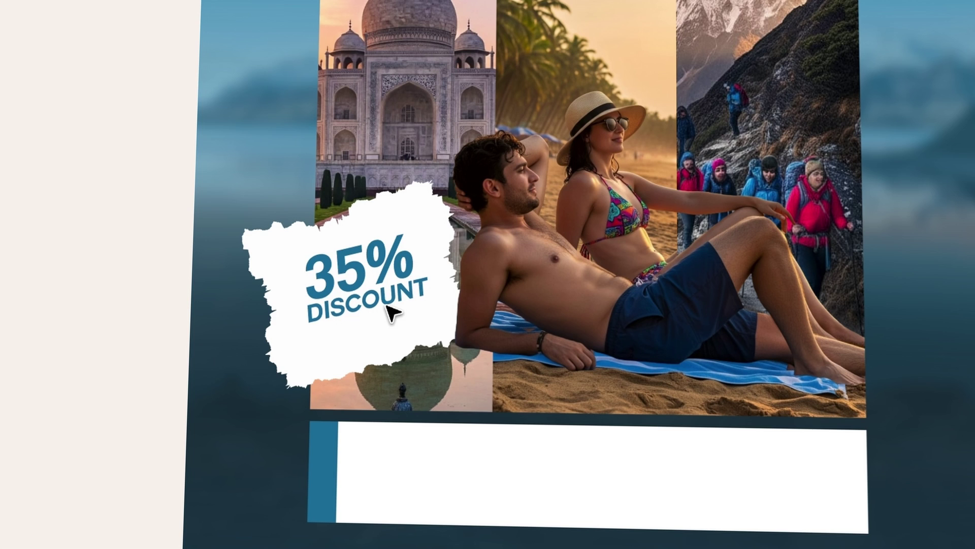
{"action": "key", "text": "Down"}
{"action": "key", "text": "Down"}
{"action": "key", "text": "Down"}
{"action": "key", "text": "Down"}
{"action": "key", "text": "Down"}
{"action": "key", "text": "Down"}
{"action": "key", "text": "Down"}
{"action": "key", "text": "Down"}
{"action": "key", "text": "Down"}
{"action": "key", "text": "Down"}
{"action": "left_click_drag", "start_coordinate": [433, 306], "coordinate": [425, 305]}
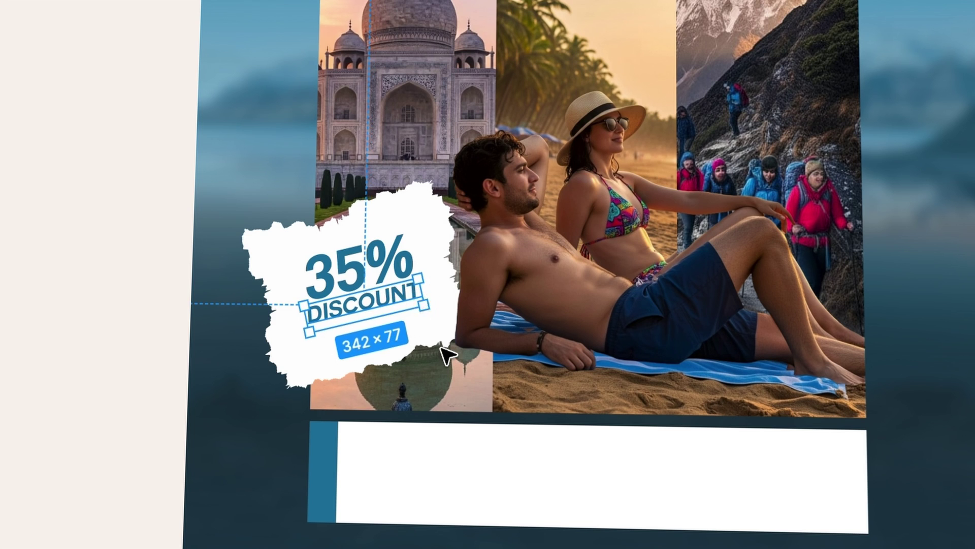
{"action": "left_click", "coordinate": [440, 347]}
- Rotate 35% and DISCOUNT slightly further, then duplicate DISCOUNT beneath itself
{"action": "left_click", "coordinate": [388, 269]}
{"action": "key", "text": "Up"}
{"action": "key", "text": "Up"}
{"action": "key", "text": "Up"}
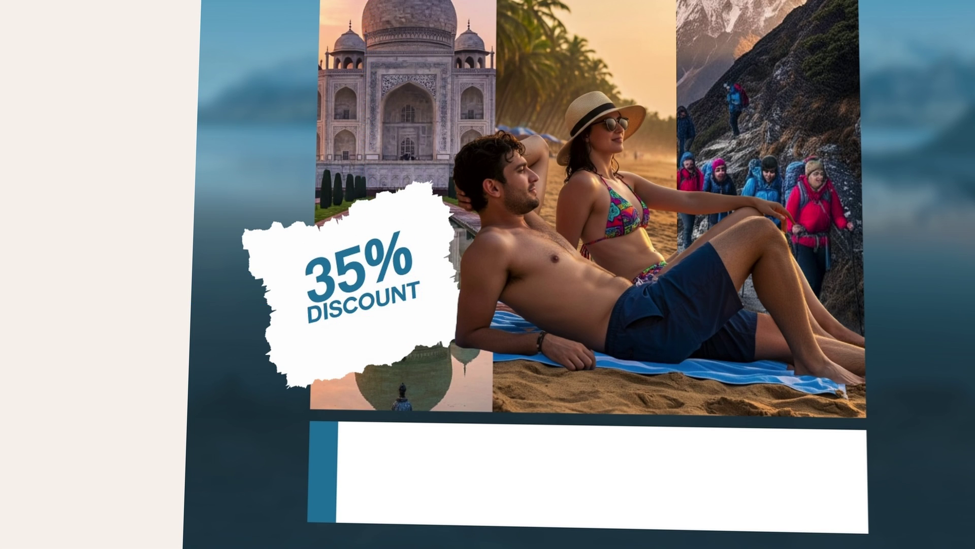
{"action": "double_click", "coordinate": [364, 303]}
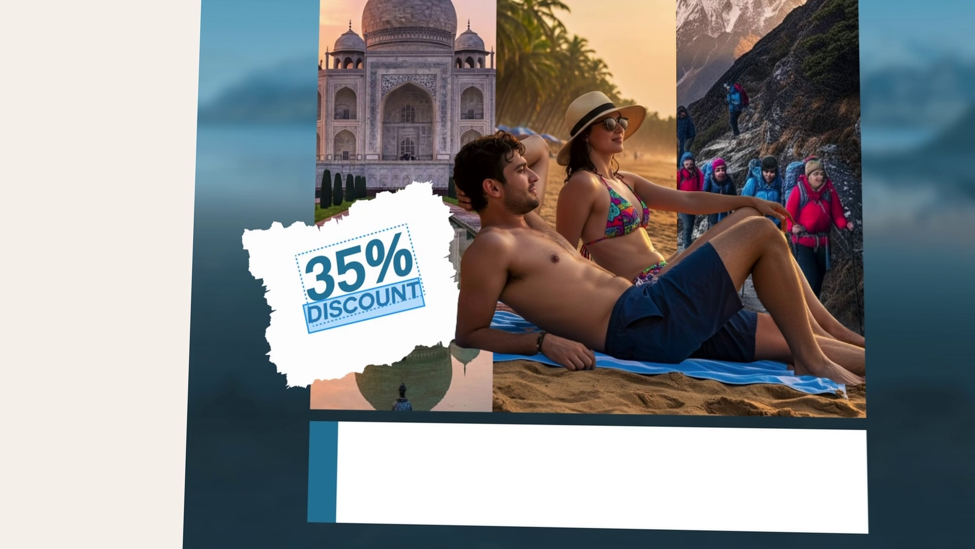
{"action": "key", "text": "Up"}
{"action": "key", "text": "Up"}
{"action": "key", "text": "Up"}
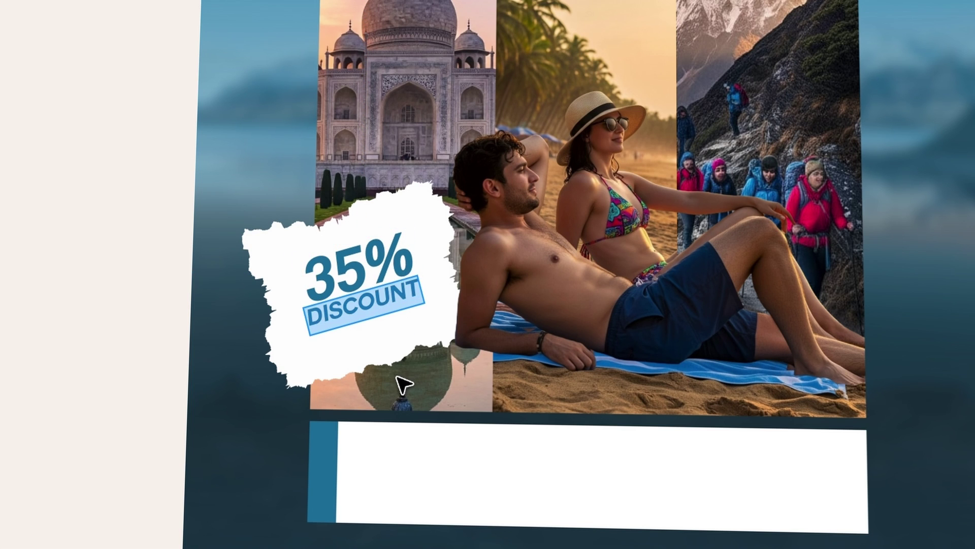
{"action": "mouse_move", "coordinate": [393, 306]}
{"action": "left_mouse_down"}
{"action": "mouse_move", "coordinate": [396, 323]}
{"action": "mouse_move", "coordinate": [393, 315]}
{"action": "left_mouse_up"}
- Retype the copy as 'hurry up!', shrink it to 203×43 under DISCOUNT, and fit the poster in view
{"action": "double_click", "coordinate": [393, 315]}
{"action": "type", "text": "hurry up!"}
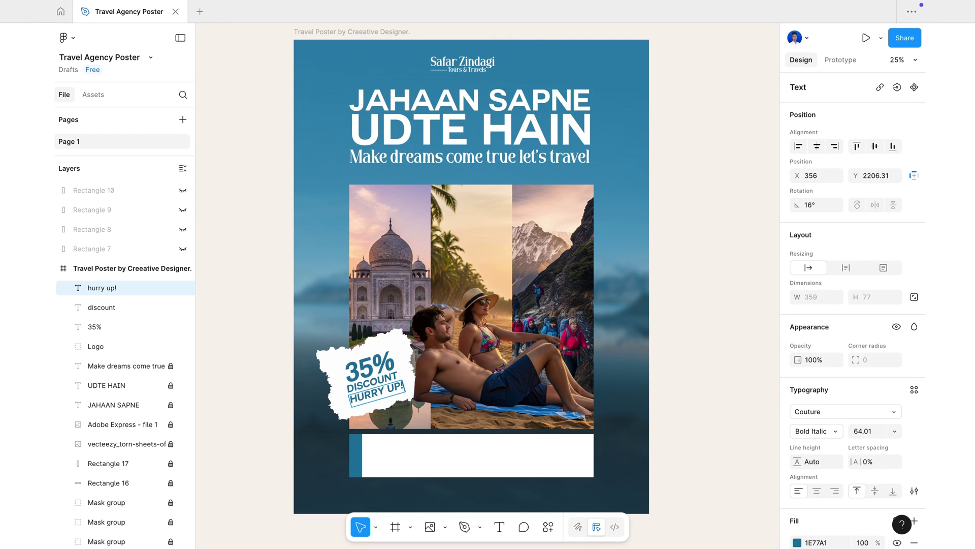
{"action": "type", "text": "k"}
{"action": "left_click_drag", "start_coordinate": [405, 389], "coordinate": [391, 393]}
{"action": "scroll", "coordinate": [391, 393], "scroll_direction": "up", "scroll_amount": 8}
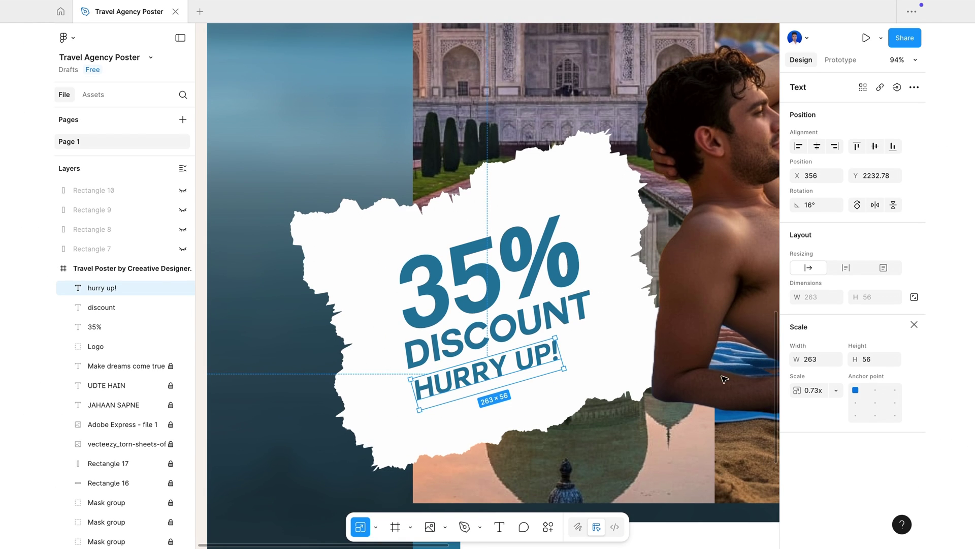
{"action": "left_click_drag", "start_coordinate": [564, 368], "coordinate": [494, 354]}
{"action": "left_click", "coordinate": [525, 395]}
{"action": "key", "text": "shift+1"}
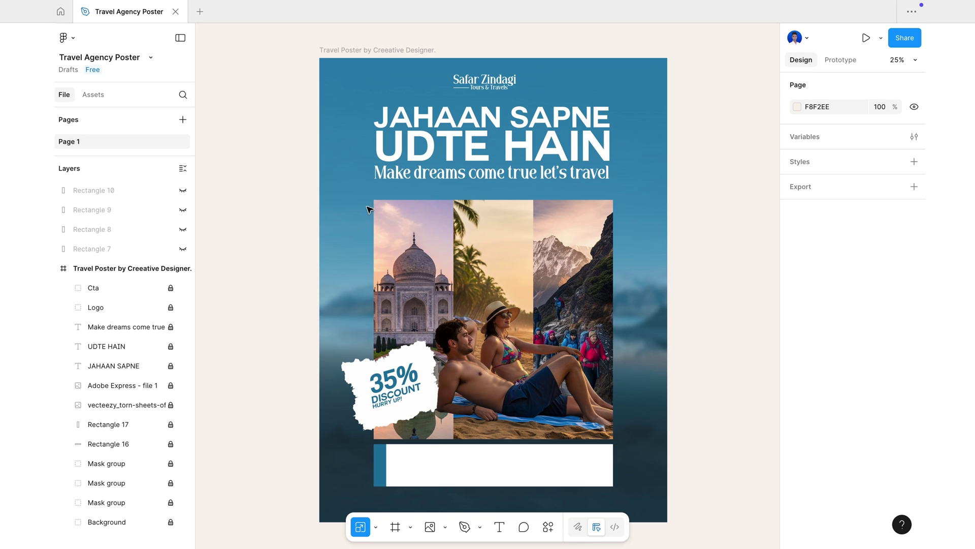
- Expand the third Mask group in Layers and select Rectangle 13 with the Move tool
{"action": "scroll", "coordinate": [96, 457], "scroll_direction": "down", "scroll_amount": 1}
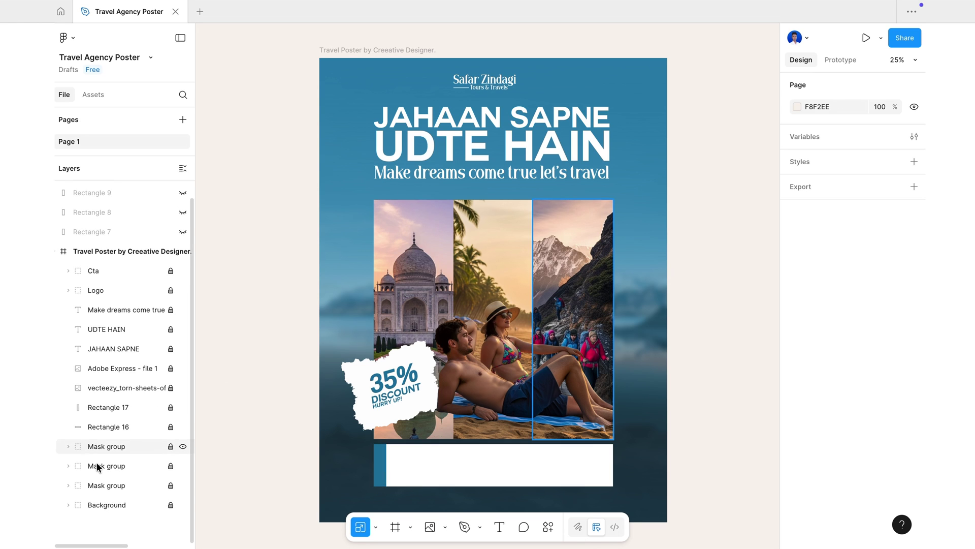
{"action": "left_click", "coordinate": [105, 486]}
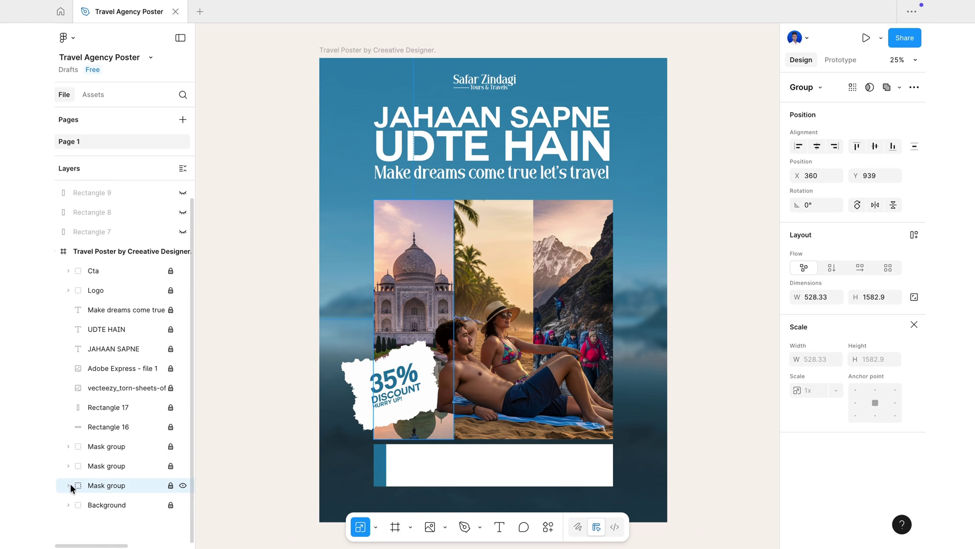
{"action": "left_click", "coordinate": [70, 485]}
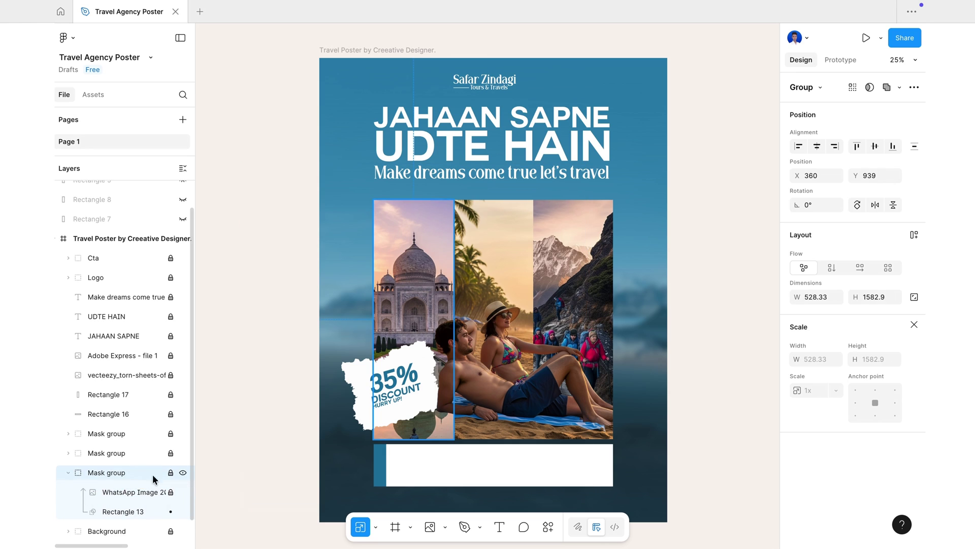
{"action": "left_click", "coordinate": [137, 511]}
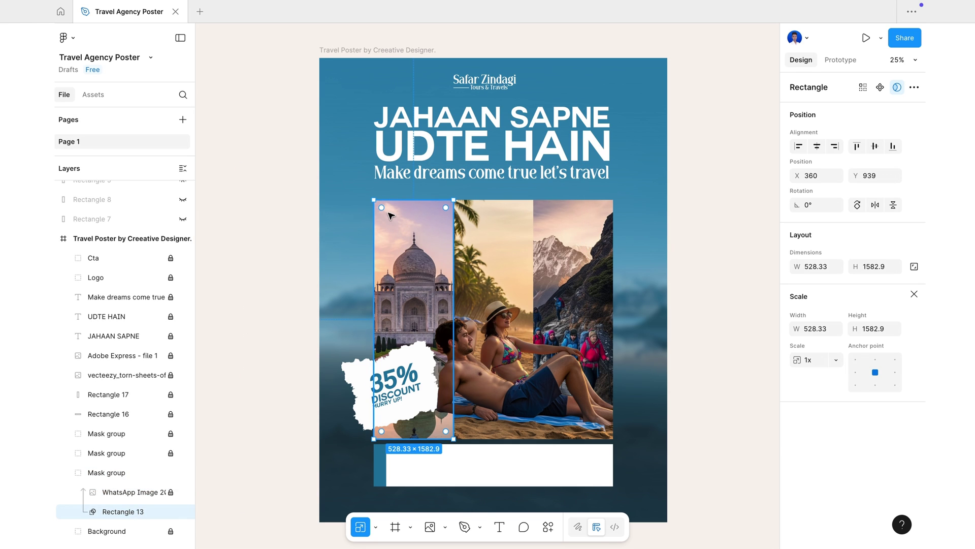
{"action": "key", "text": "v"}
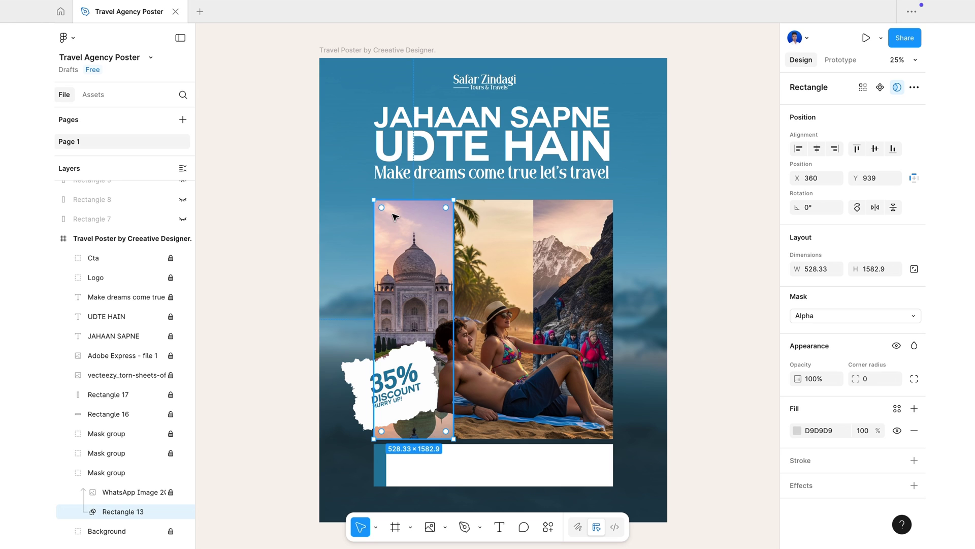
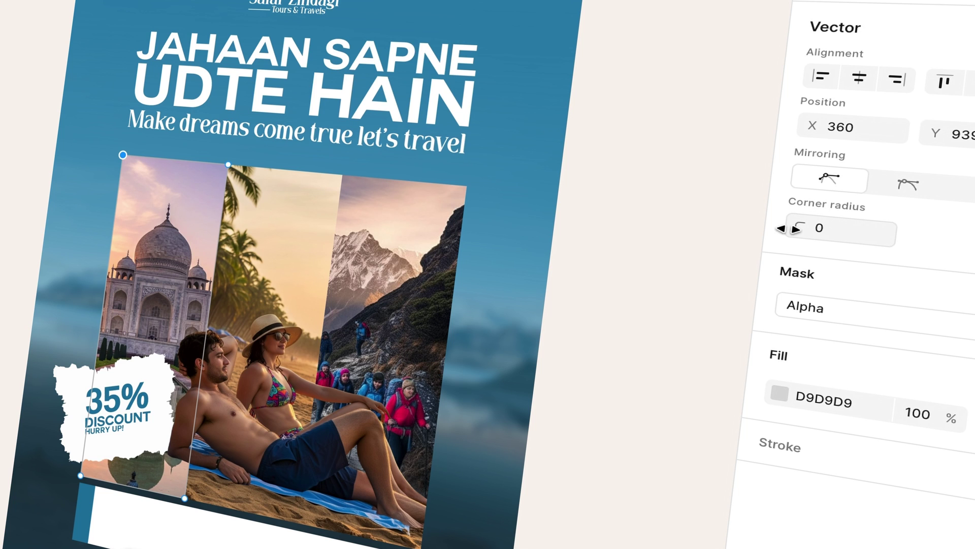
- Round the left Taj Mahal photo mask's top-left corner into a 196-radius arch
{"action": "left_click_drag", "start_coordinate": [789, 229], "coordinate": [637, 226]}
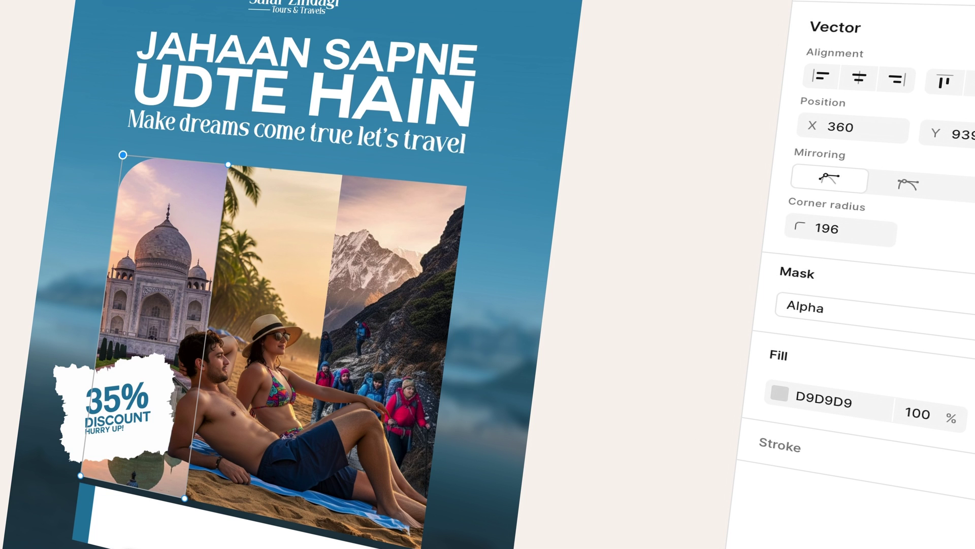
{"action": "key", "text": "Escape"}
{"action": "left_click", "coordinate": [487, 516]}
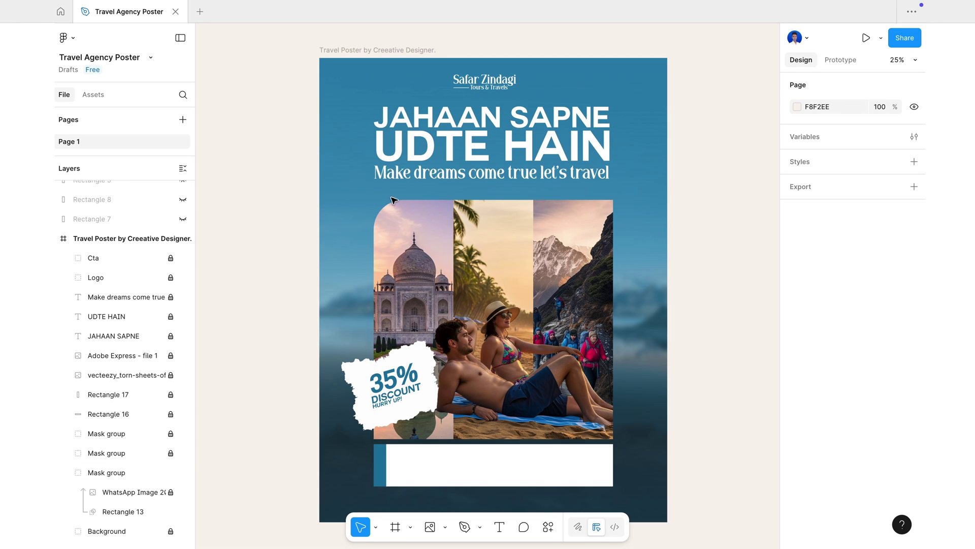
- Draw a curved Pen path beside the arched Taj Mahal photo corner
{"action": "left_click", "coordinate": [461, 529]}
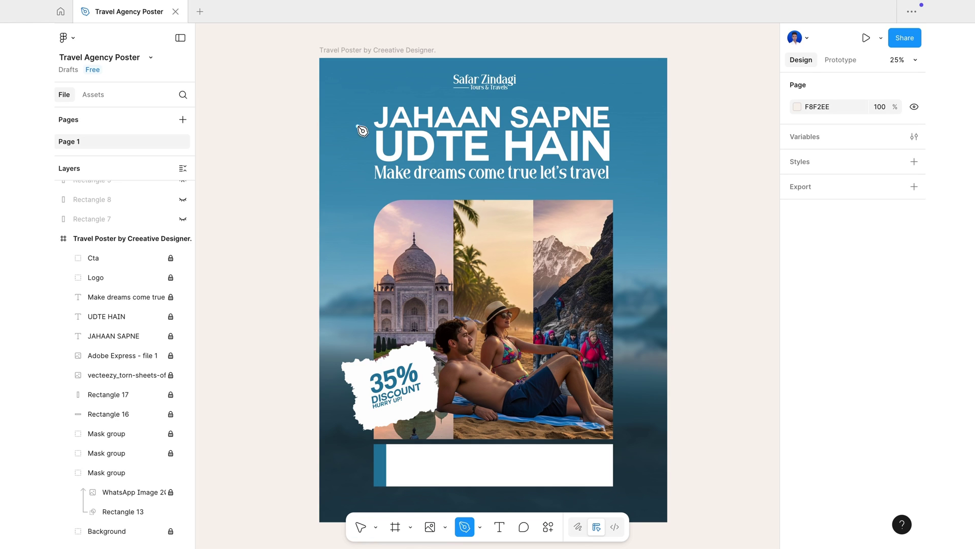
{"action": "left_click", "coordinate": [368, 238]}
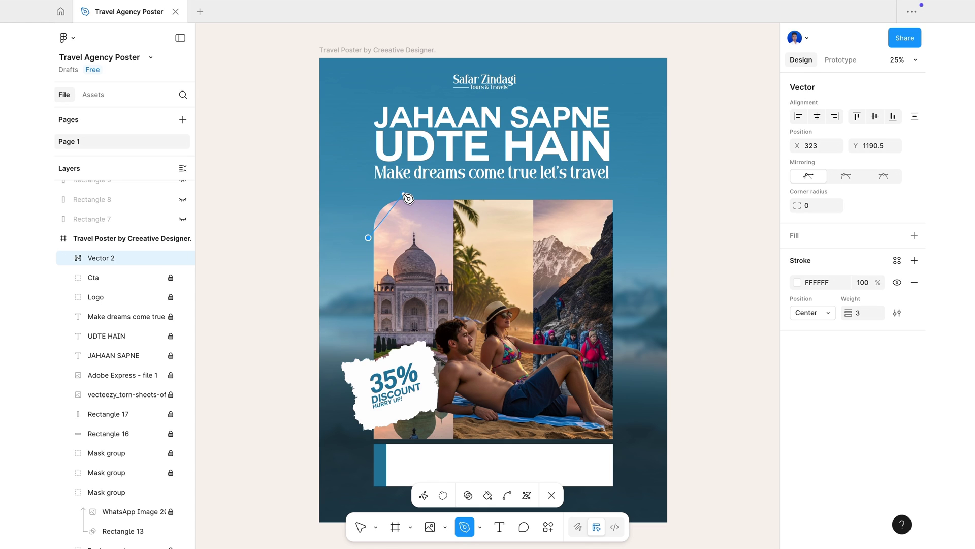
{"action": "left_click_drag", "start_coordinate": [403, 195], "coordinate": [448, 198]}
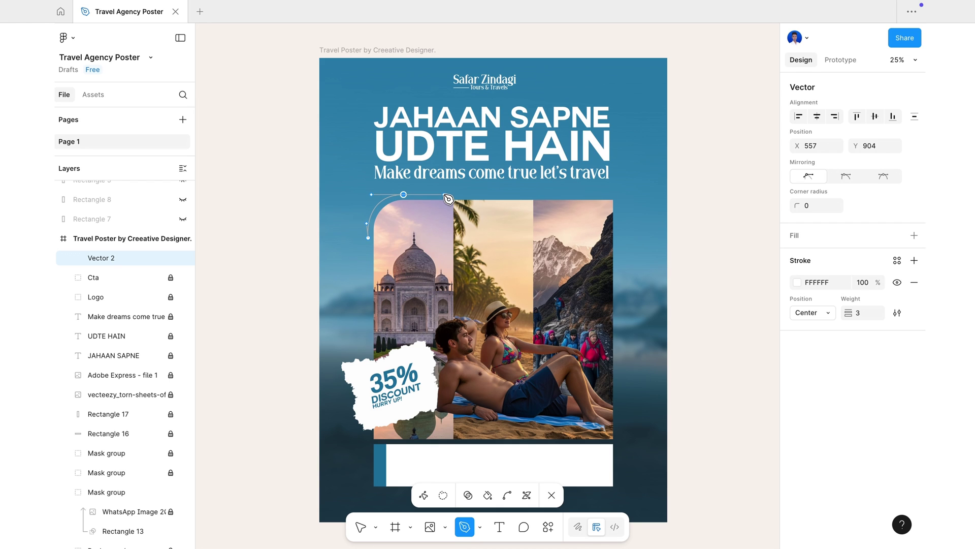
{"action": "left_click_drag", "start_coordinate": [444, 195], "coordinate": [444, 195]}
{"action": "left_click", "coordinate": [558, 493]}
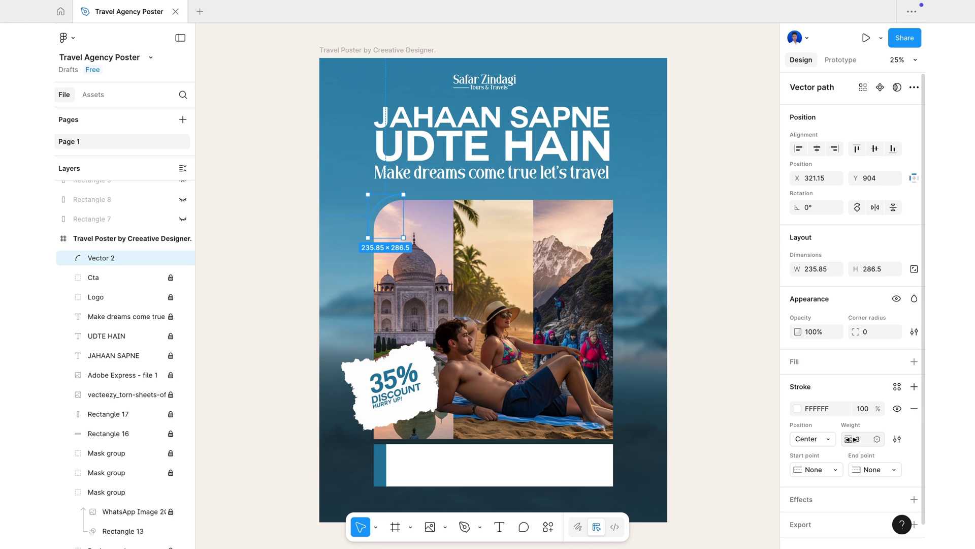
- Set the curve's stroke weight to 7 with a Triangle arrow start point
{"action": "left_click_drag", "start_coordinate": [849, 439], "coordinate": [856, 440]}
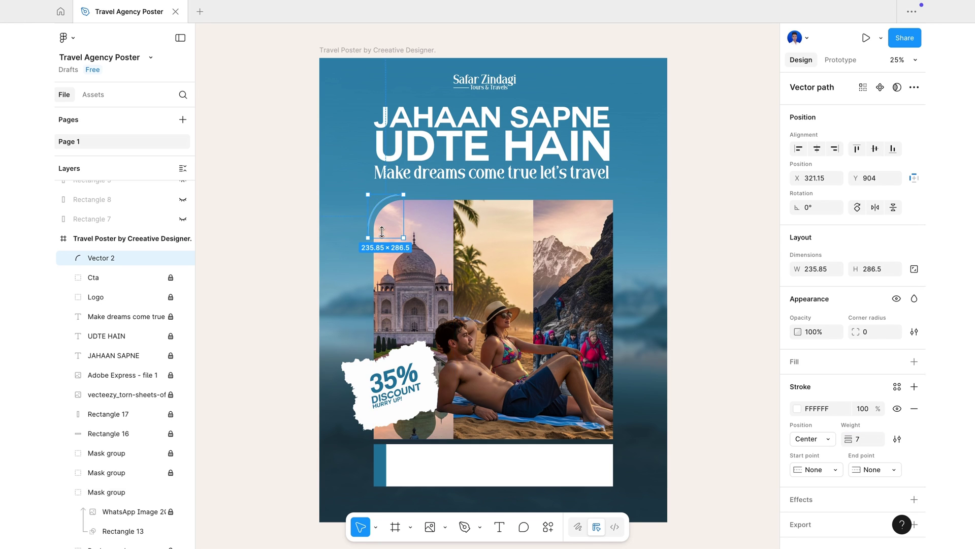
{"action": "left_click", "coordinate": [804, 469]}
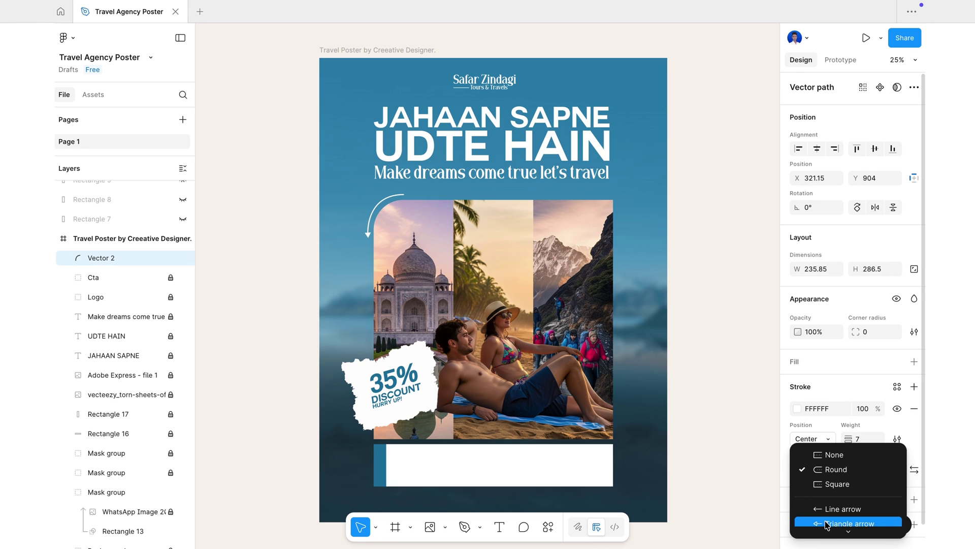
{"action": "left_click", "coordinate": [827, 525]}
- Reshape the arrow's curve points so it follows the arch
{"action": "left_click", "coordinate": [374, 210]}
{"action": "double_click", "coordinate": [374, 207]}
{"action": "scroll", "coordinate": [374, 207], "scroll_direction": "up", "scroll_amount": 6}
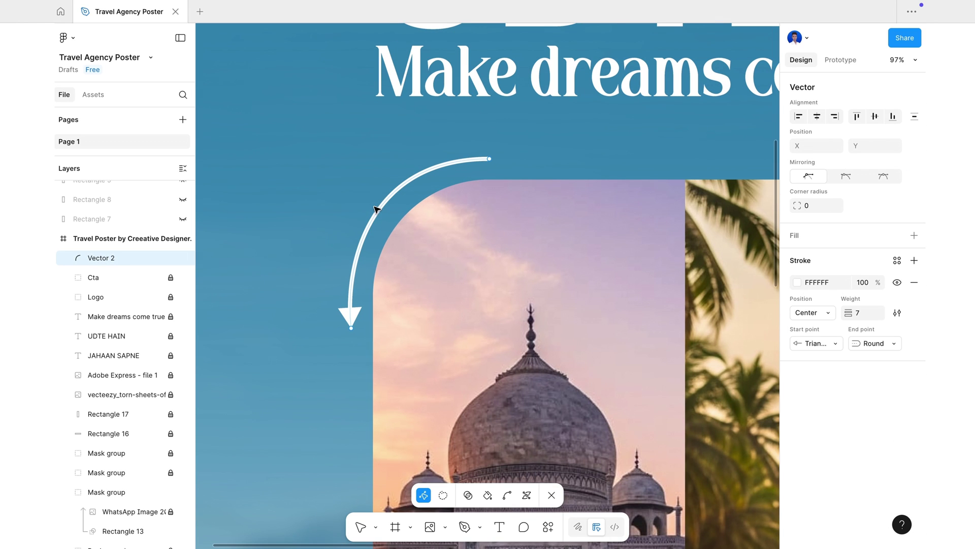
{"action": "left_click_drag", "start_coordinate": [360, 157], "coordinate": [364, 166]}
{"action": "mouse_move", "coordinate": [346, 273]}
{"action": "left_mouse_down"}
{"action": "mouse_move", "coordinate": [349, 256]}
{"action": "mouse_move", "coordinate": [348, 264]}
{"action": "left_mouse_up"}
{"action": "left_click_drag", "start_coordinate": [364, 166], "coordinate": [367, 172]}
{"action": "left_click", "coordinate": [550, 494]}
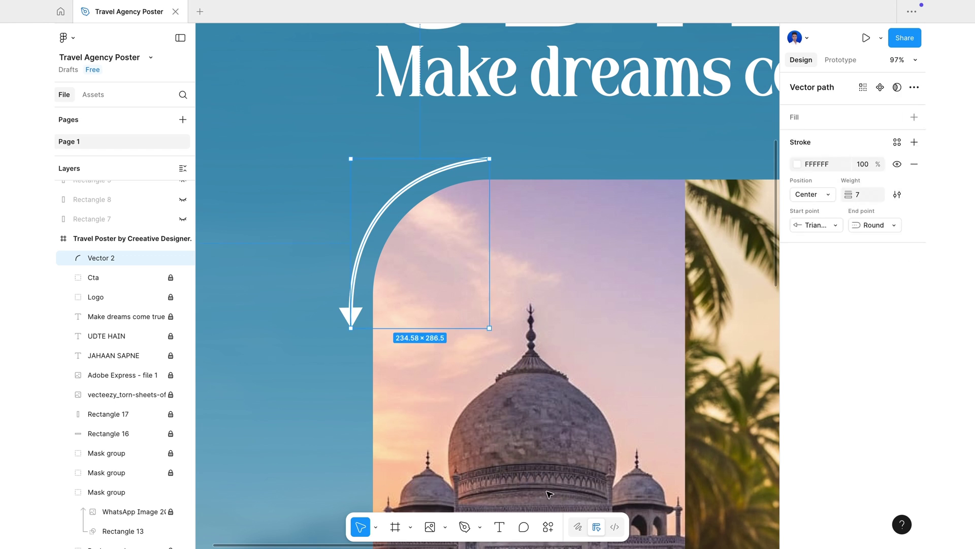
{"action": "left_click", "coordinate": [549, 494]}
{"action": "scroll", "coordinate": [331, 405], "scroll_direction": "down", "scroll_amount": 6}
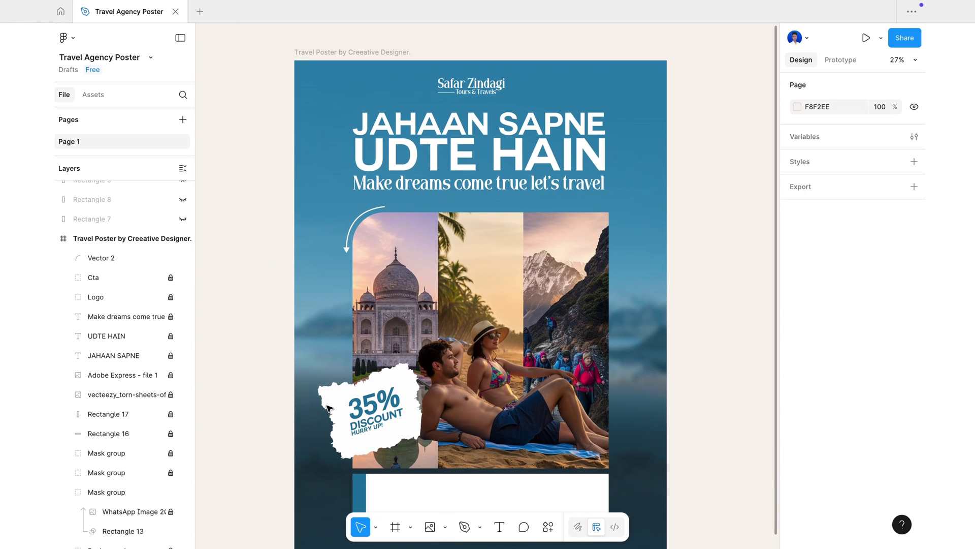
{"action": "scroll", "coordinate": [328, 408], "scroll_direction": "down", "scroll_amount": 1}
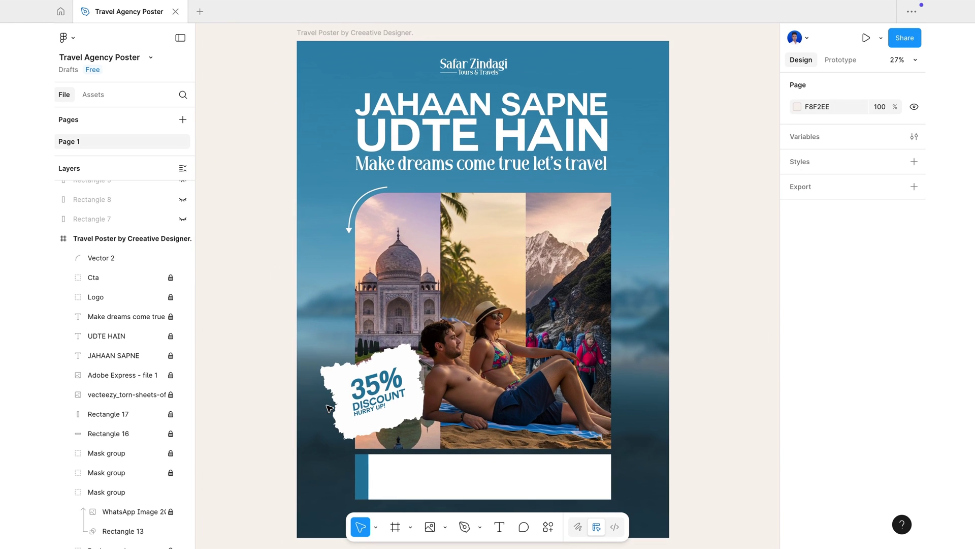
{"action": "scroll", "coordinate": [330, 408], "scroll_direction": "up", "scroll_amount": 1}
{"action": "scroll", "coordinate": [327, 407], "scroll_direction": "down", "scroll_amount": 1}
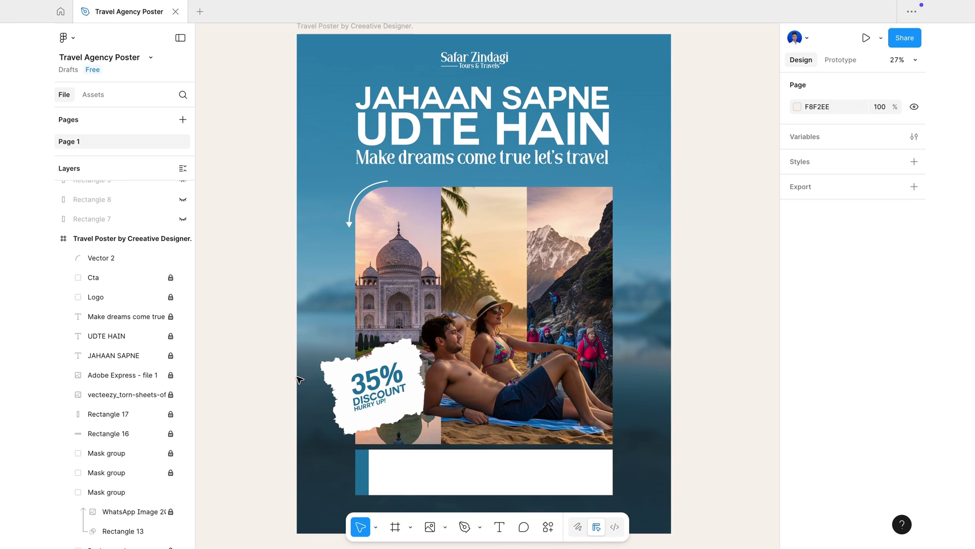
{"action": "scroll", "coordinate": [299, 380], "scroll_direction": "down", "scroll_amount": 1}
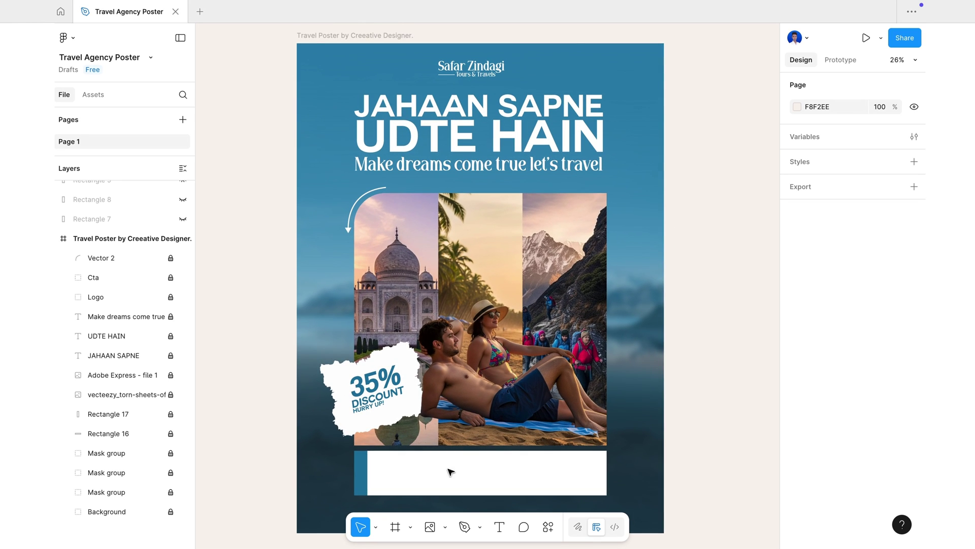
- Type 'BOOK NOW!' and add a half-size 'LIMITED TIME OFFER' copy beneath it
{"action": "type", "text": "book now!"}
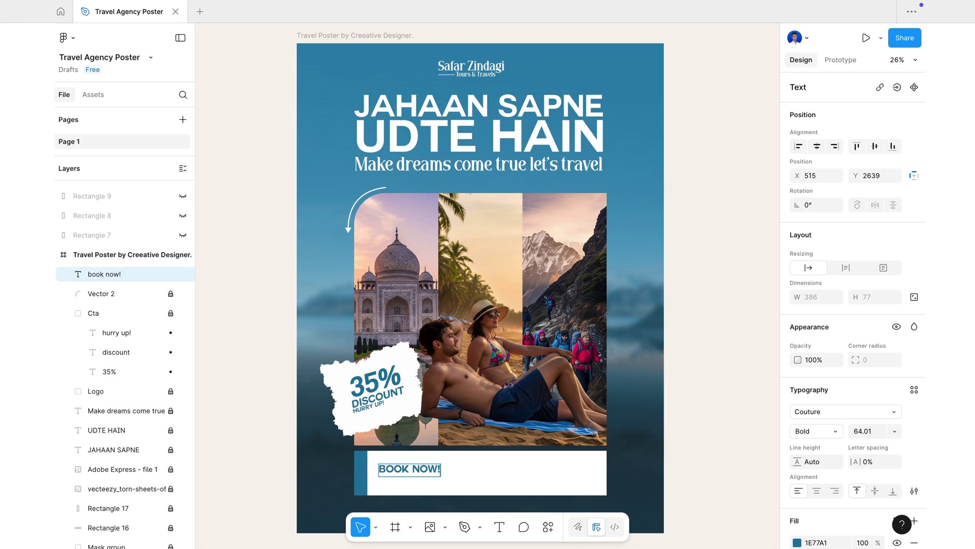
{"action": "key", "text": "Escape"}
{"action": "left_click_drag", "start_coordinate": [423, 467], "coordinate": [424, 479]}
{"action": "key", "text": "Return"}
{"action": "type", "text": "l"}
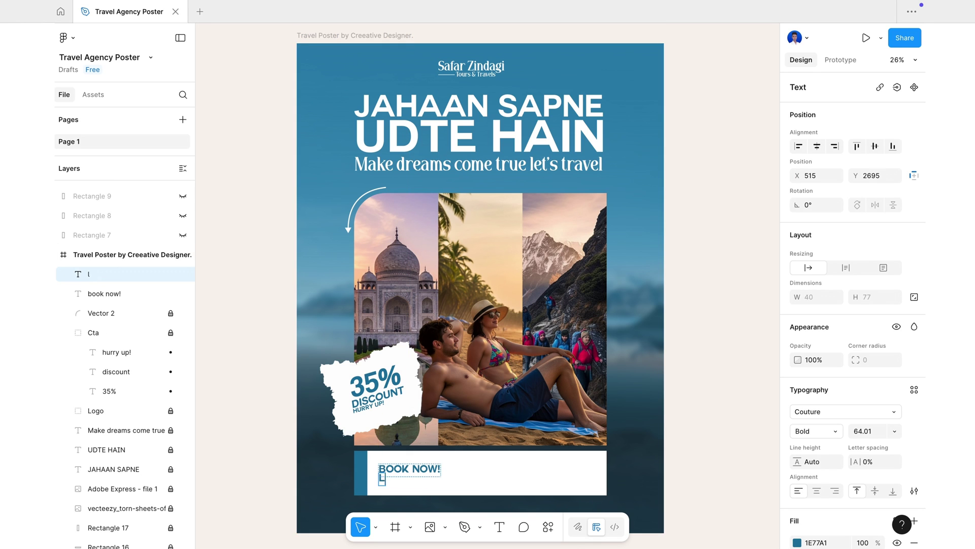
{"action": "type", "text": "imited time off"}
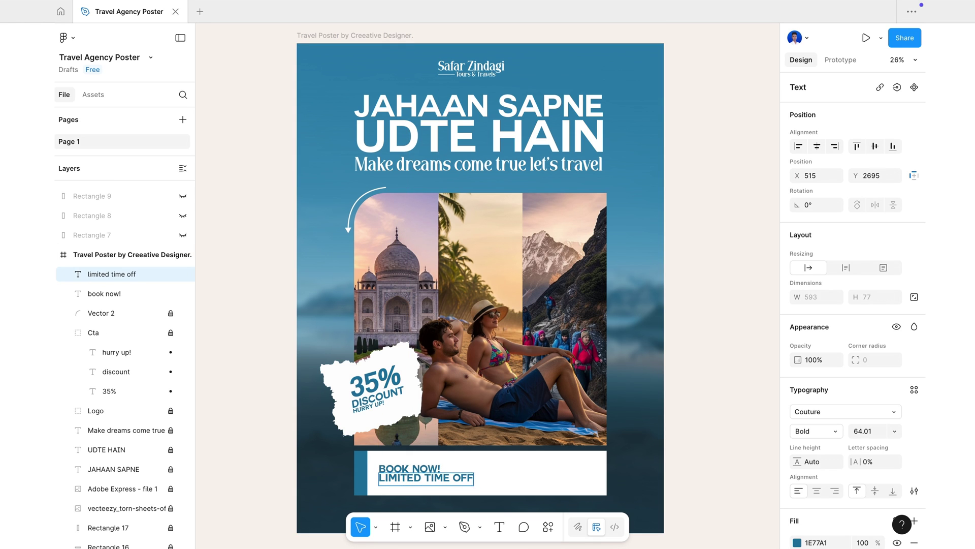
{"action": "type", "text": "er"}
{"action": "key", "text": "Escape"}
{"action": "key", "text": "k"}
{"action": "left_click_drag", "start_coordinate": [495, 472], "coordinate": [440, 474]}
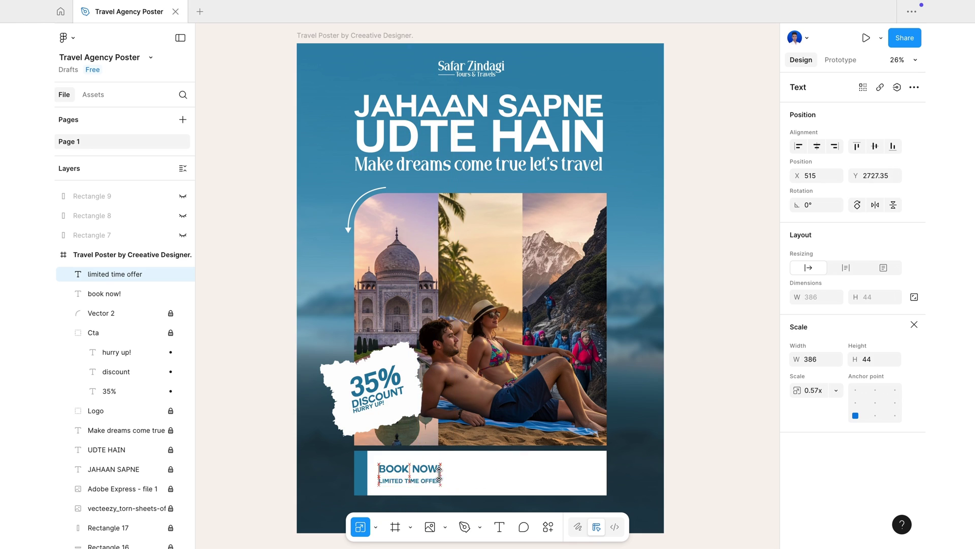
- Nudge the two lines closer together, then open the Simple Design System library
{"action": "left_click", "coordinate": [442, 460]}
{"action": "left_click", "coordinate": [431, 469]}
{"action": "key", "text": "shift+Down"}
{"action": "left_click", "coordinate": [403, 480]}
{"action": "key", "text": "shift+Up"}
{"action": "key", "text": "shift+Up"}
{"action": "left_click", "coordinate": [489, 483]}
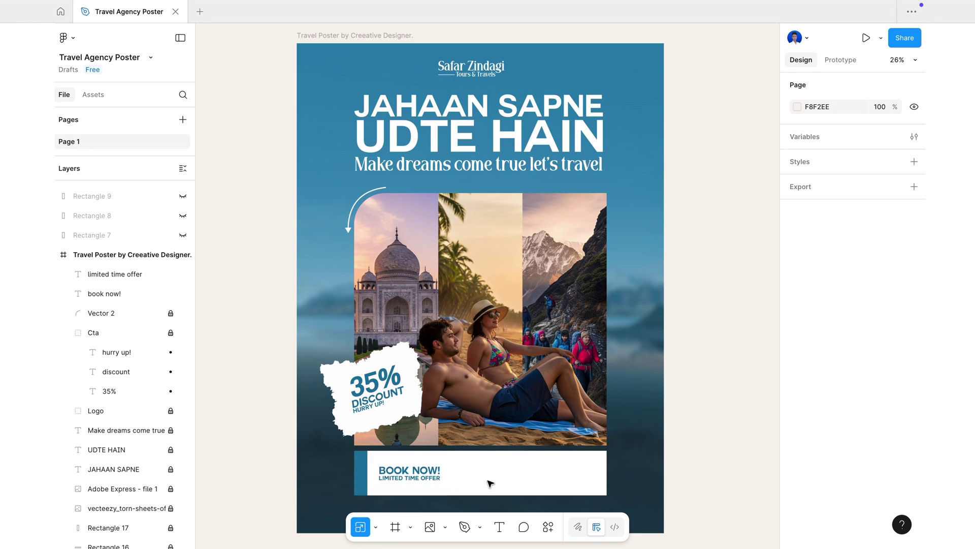
{"action": "left_click", "coordinate": [93, 95]}
{"action": "left_click", "coordinate": [142, 402]}
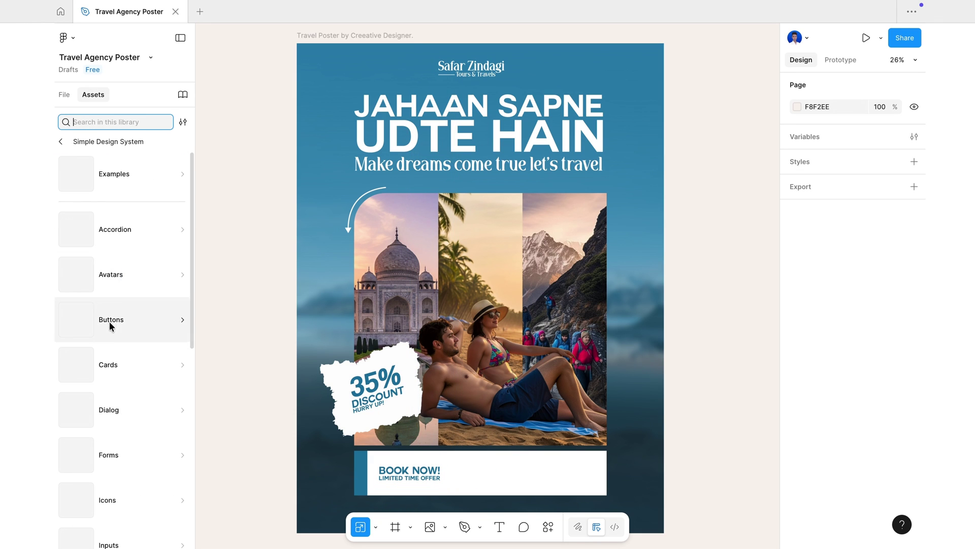
- Drag the Arrow right-circle icon from the Icons category beside BOOK NOW!
{"action": "scroll", "coordinate": [124, 391], "scroll_direction": "down", "scroll_amount": 4}
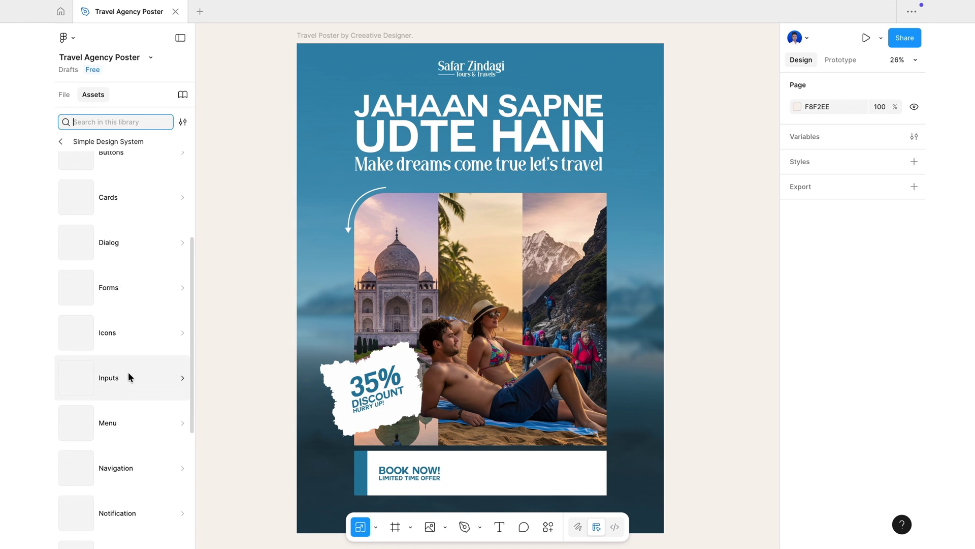
{"action": "left_click", "coordinate": [135, 331]}
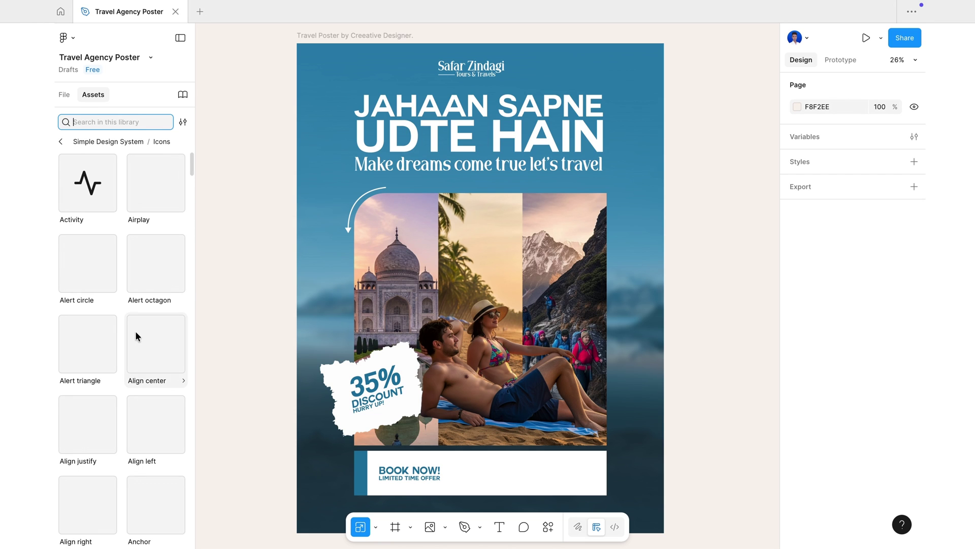
{"action": "scroll", "coordinate": [135, 330], "scroll_direction": "down", "scroll_amount": 9}
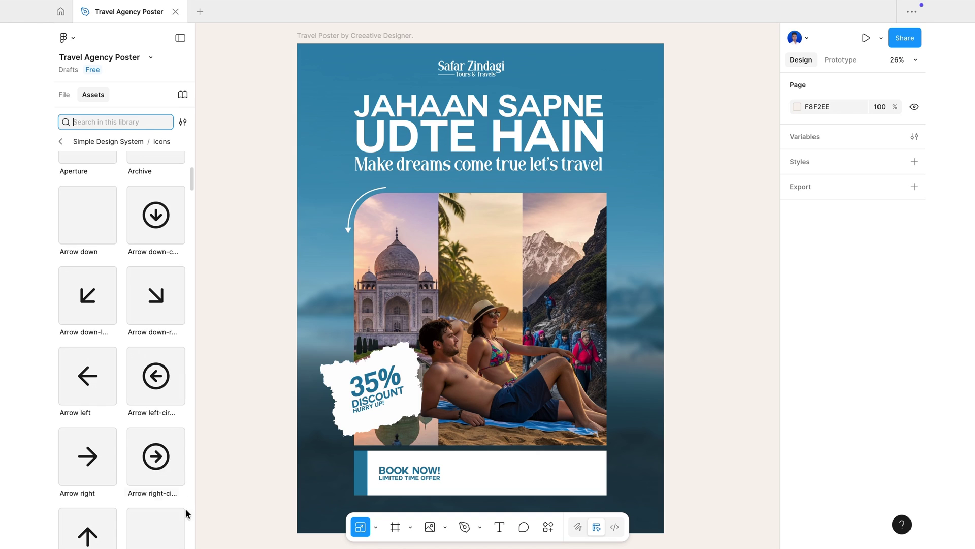
{"action": "left_click_drag", "start_coordinate": [162, 460], "coordinate": [466, 471]}
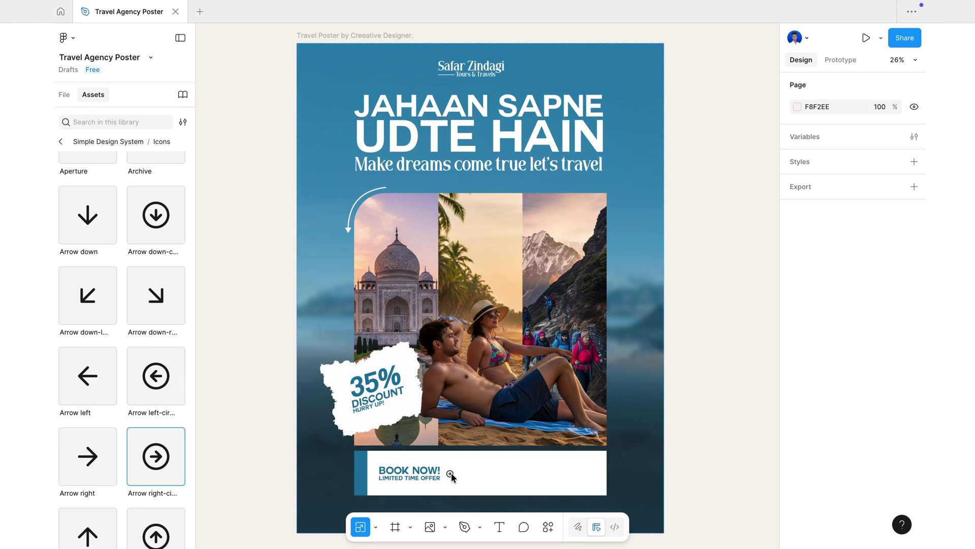
{"action": "left_click_drag", "start_coordinate": [451, 473], "coordinate": [452, 475]}
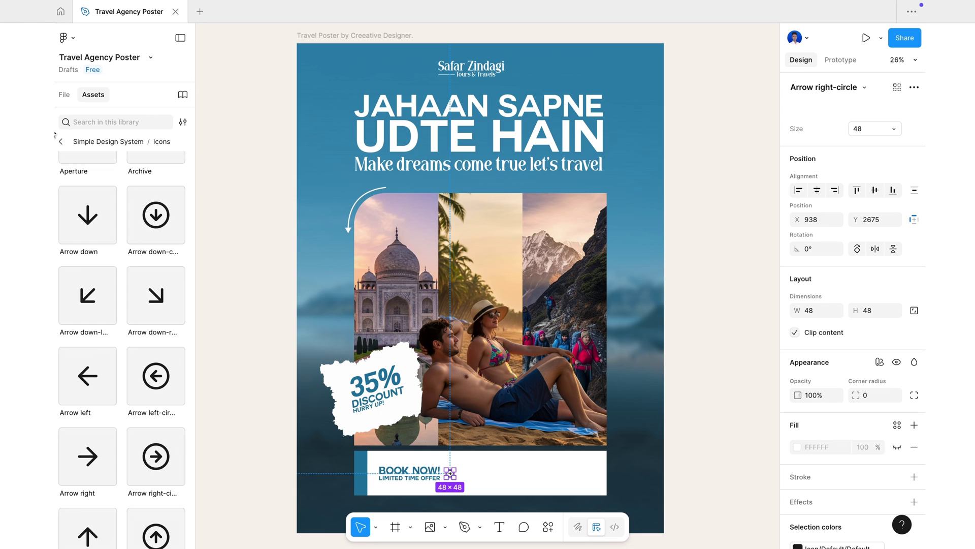
{"action": "left_click", "coordinate": [65, 97]}
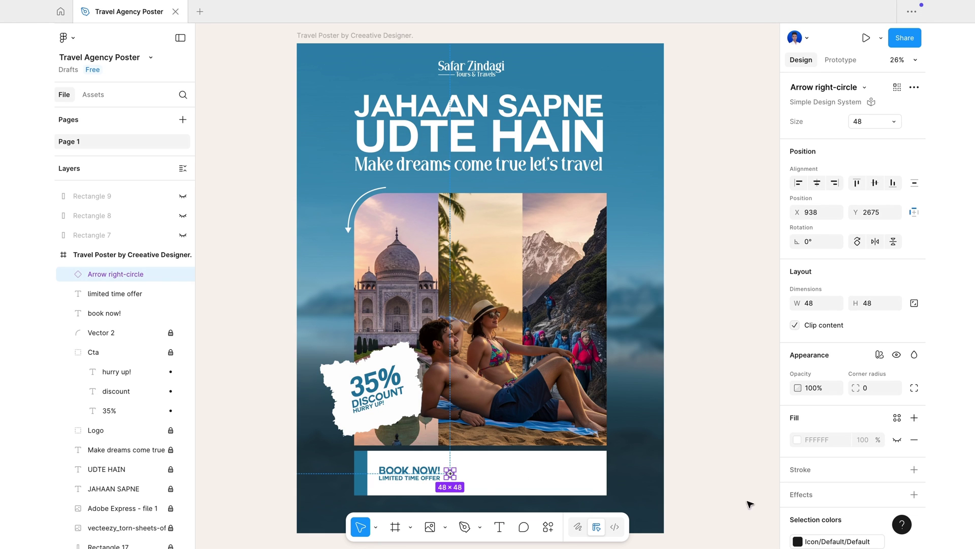
{"action": "scroll", "coordinate": [853, 355], "scroll_direction": "down", "scroll_amount": 3}
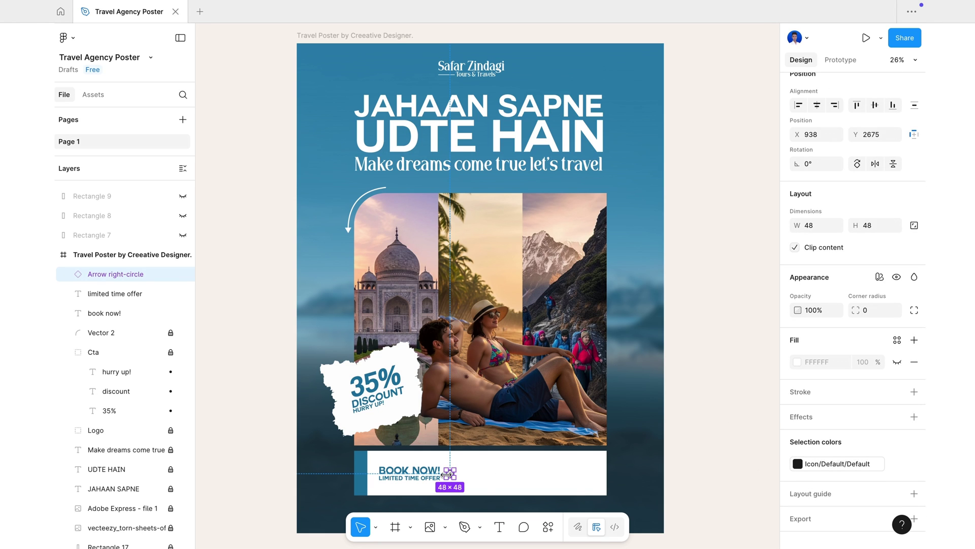
{"action": "scroll", "coordinate": [449, 474], "scroll_direction": "up", "scroll_amount": 10}
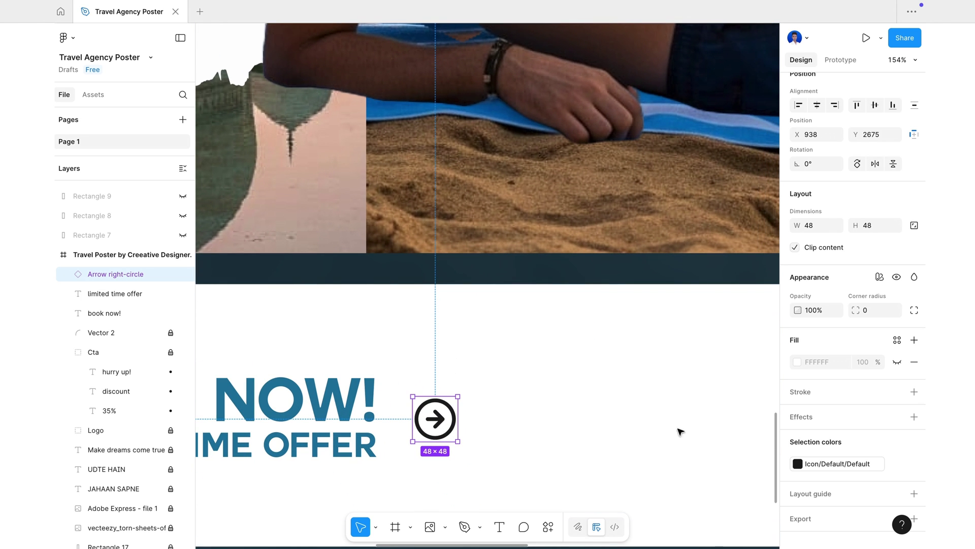
- Color the icon #1E77A1 by sampling the blue of the NOW! text
{"action": "left_click", "coordinate": [798, 464]}
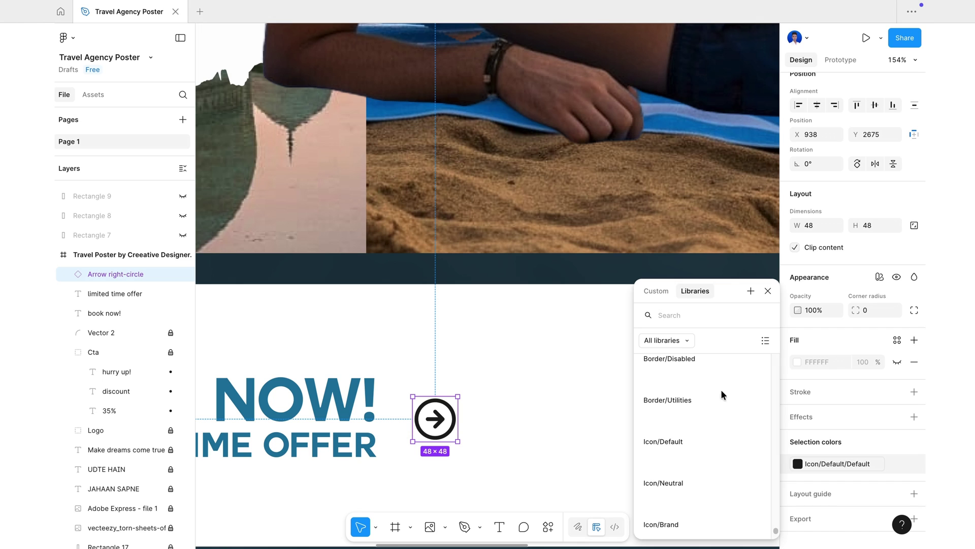
{"action": "left_click", "coordinate": [659, 291]}
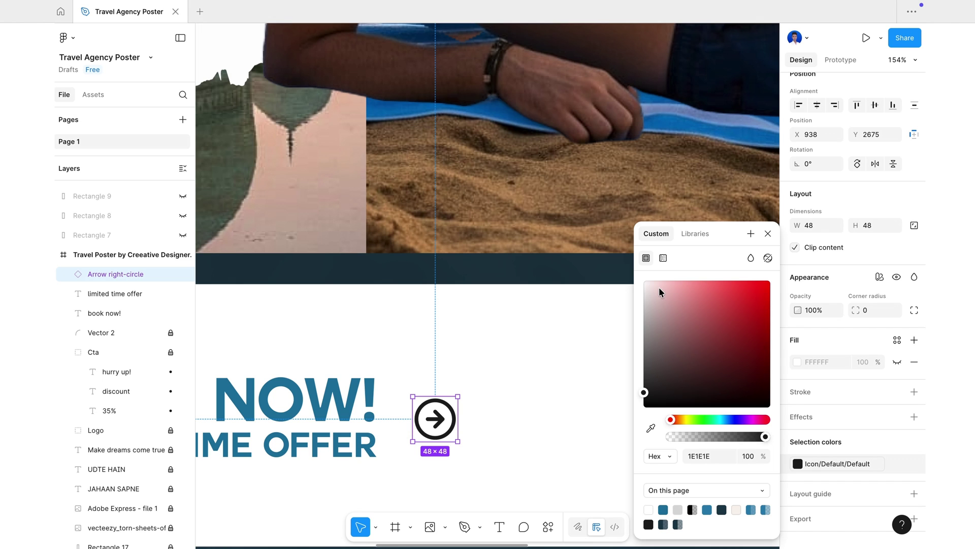
{"action": "left_click", "coordinate": [651, 429]}
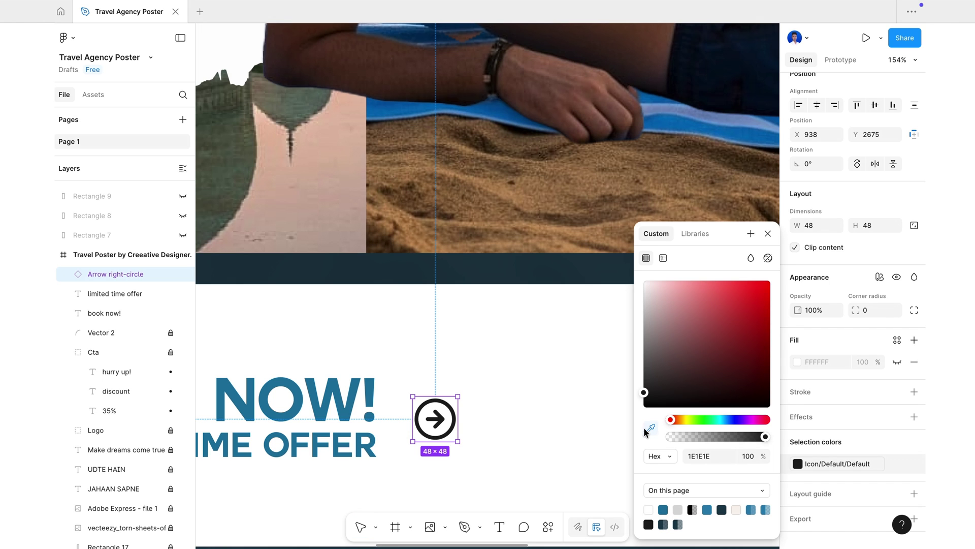
{"action": "left_click", "coordinate": [319, 396]}
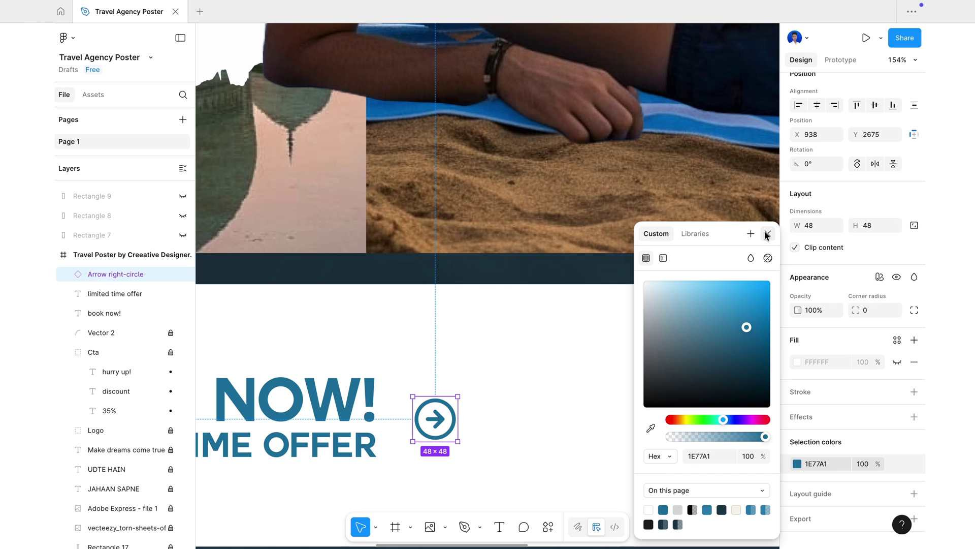
{"action": "left_click", "coordinate": [767, 235]}
- Scale the arrow icon up proportionally to about 69×69 beside the text
{"action": "left_click", "coordinate": [375, 527]}
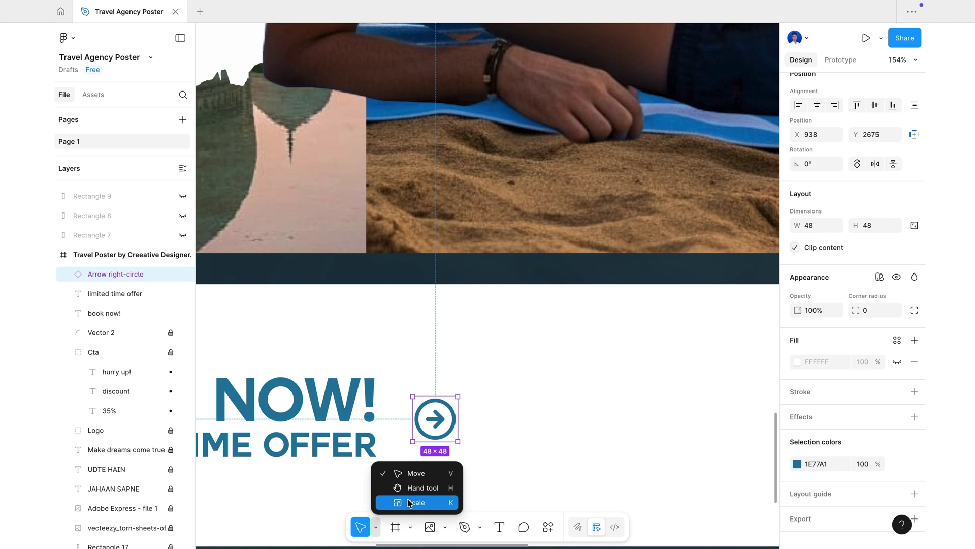
{"action": "left_click", "coordinate": [409, 503]}
{"action": "mouse_move", "coordinate": [460, 395]}
{"action": "left_mouse_down"}
{"action": "mouse_move", "coordinate": [480, 375]}
{"action": "mouse_move", "coordinate": [449, 416]}
{"action": "mouse_move", "coordinate": [458, 396]}
{"action": "left_mouse_up"}
{"action": "left_click_drag", "start_coordinate": [439, 422], "coordinate": [437, 415]}
{"action": "left_click", "coordinate": [452, 435]}
{"action": "left_click", "coordinate": [449, 433]}
{"action": "left_click", "coordinate": [546, 433]}
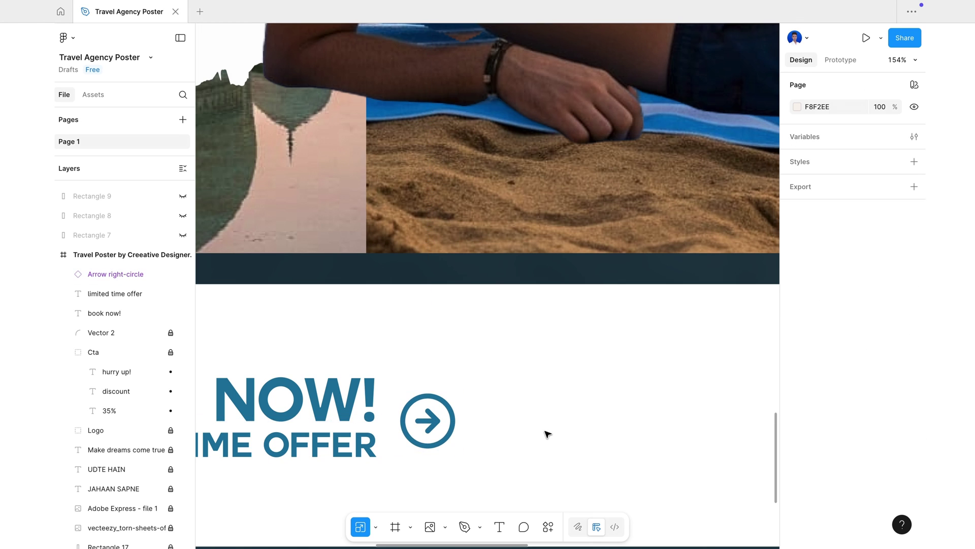
{"action": "scroll", "coordinate": [547, 434], "scroll_direction": "down", "scroll_amount": 8}
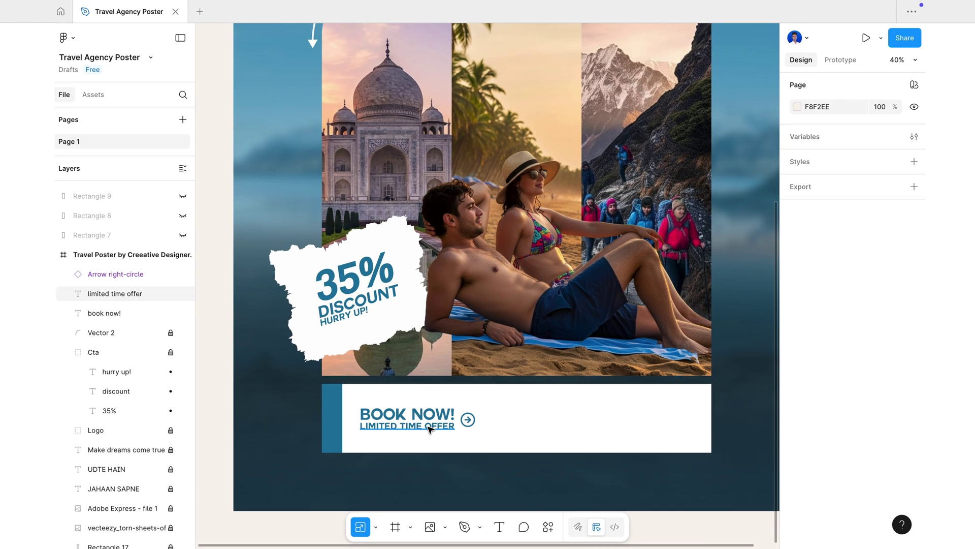
- Duplicate LIMITED TIME OFFER to the banner's right as an enlarged phone-number line in LT Renovate
{"action": "left_click", "coordinate": [431, 429]}
{"action": "key", "text": "ctrl+d"}
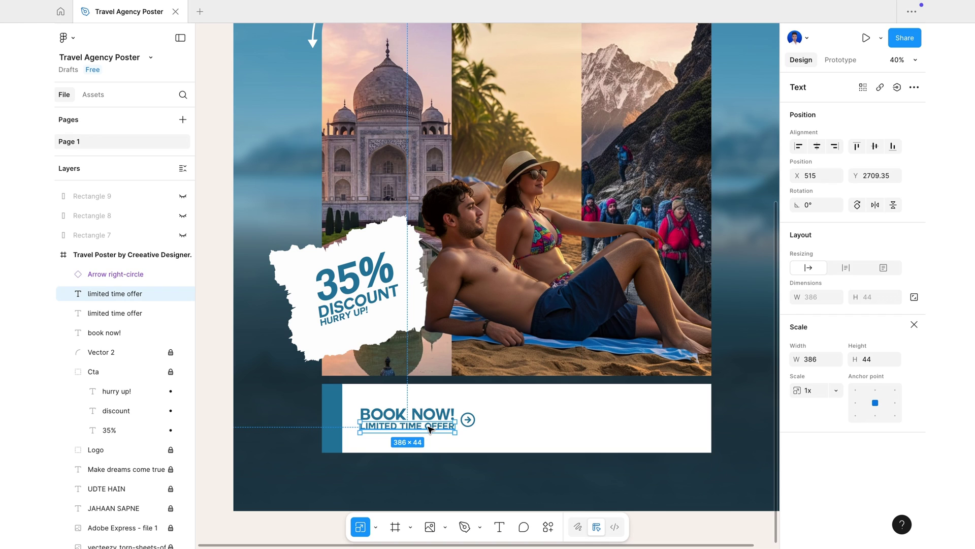
{"action": "left_click_drag", "start_coordinate": [431, 429], "coordinate": [609, 409]}
{"action": "double_click", "coordinate": [609, 409]}
{"action": "key", "text": "BackSpace"}
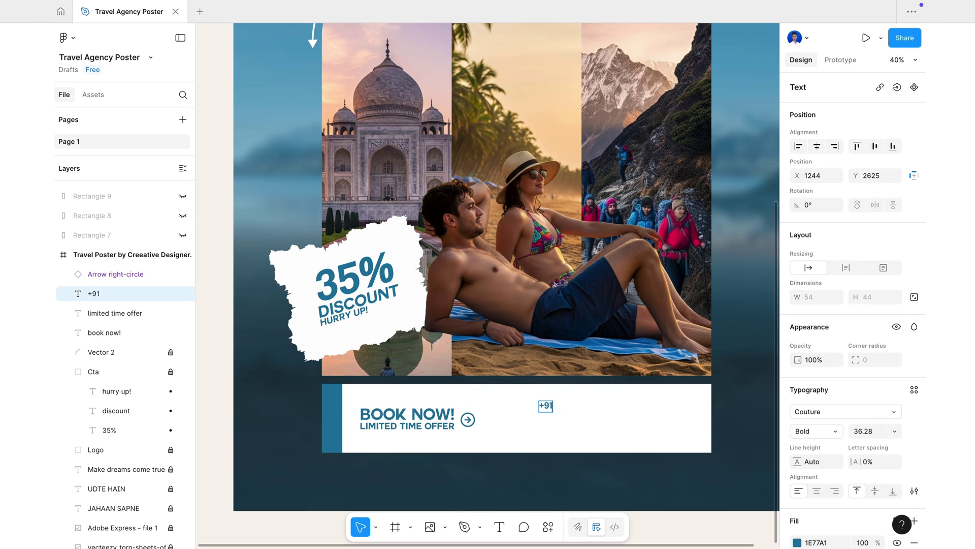
{"action": "type", "text": "+91 9876543210/4567"}
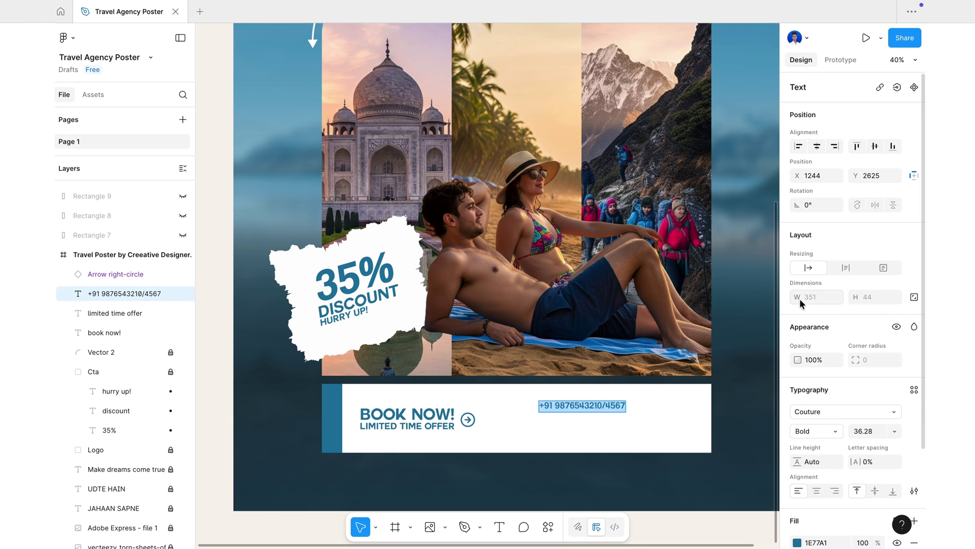
{"action": "left_click", "coordinate": [844, 411]}
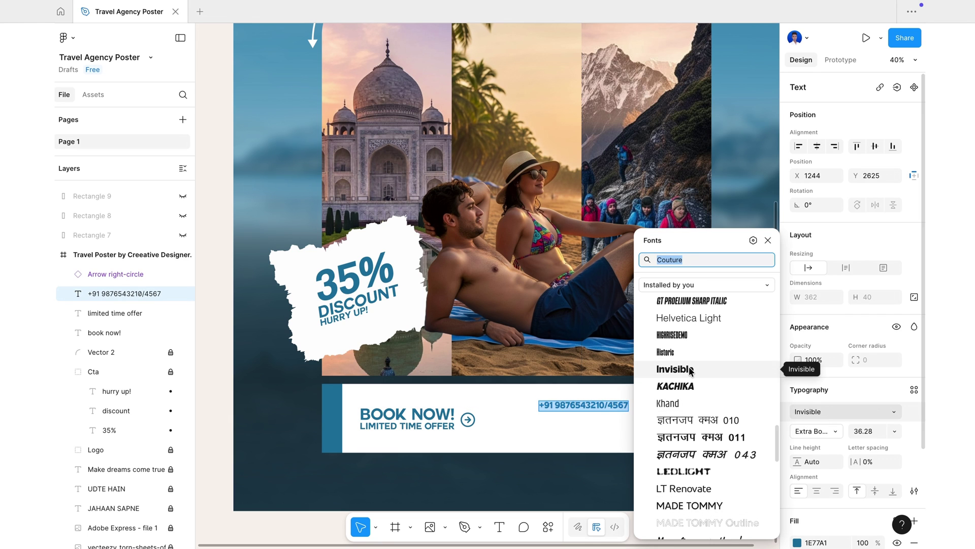
{"action": "left_click", "coordinate": [700, 487]}
{"action": "key", "text": "k"}
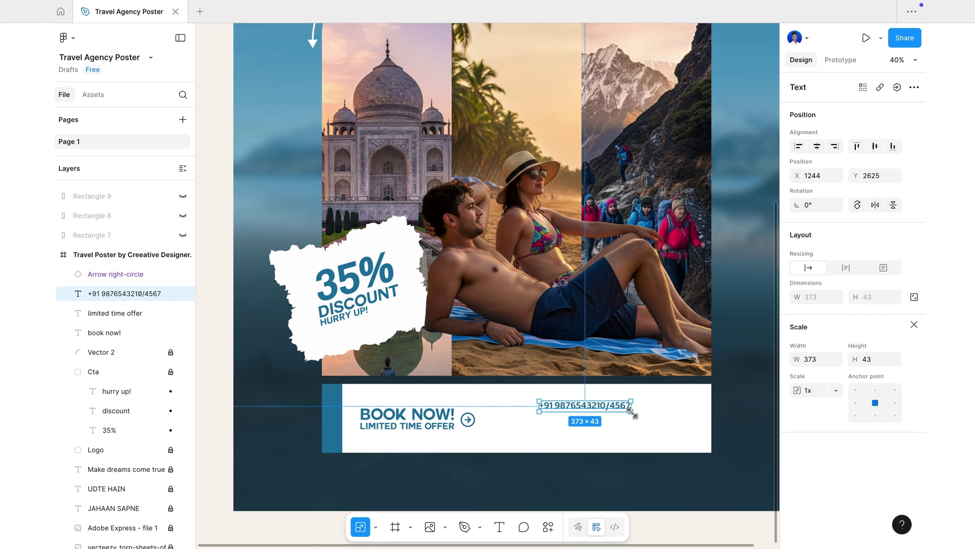
{"action": "left_click_drag", "start_coordinate": [630, 412], "coordinate": [646, 420]}
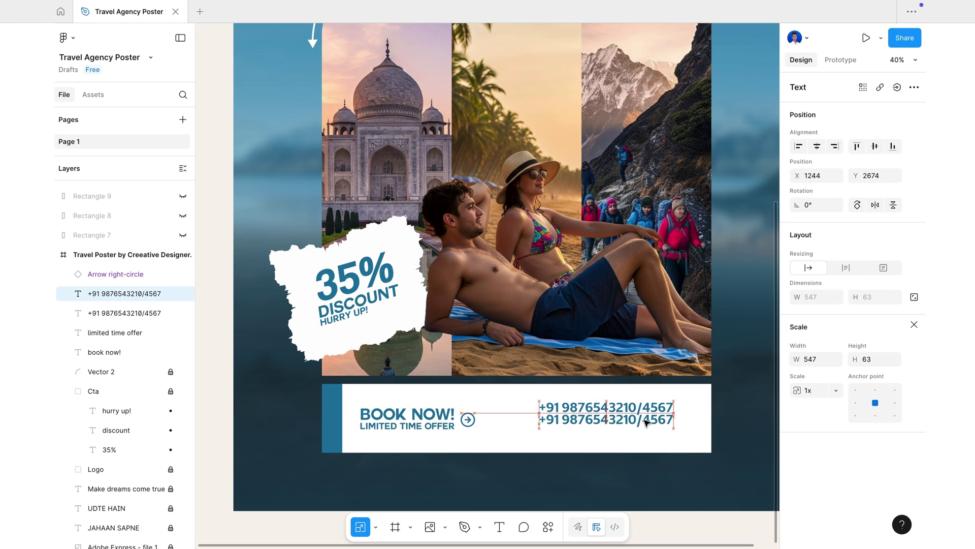
- Add the company e-mail address line below it, then a website line underneath
{"action": "double_click", "coordinate": [646, 420]}
{"action": "key", "text": "BackSpace"}
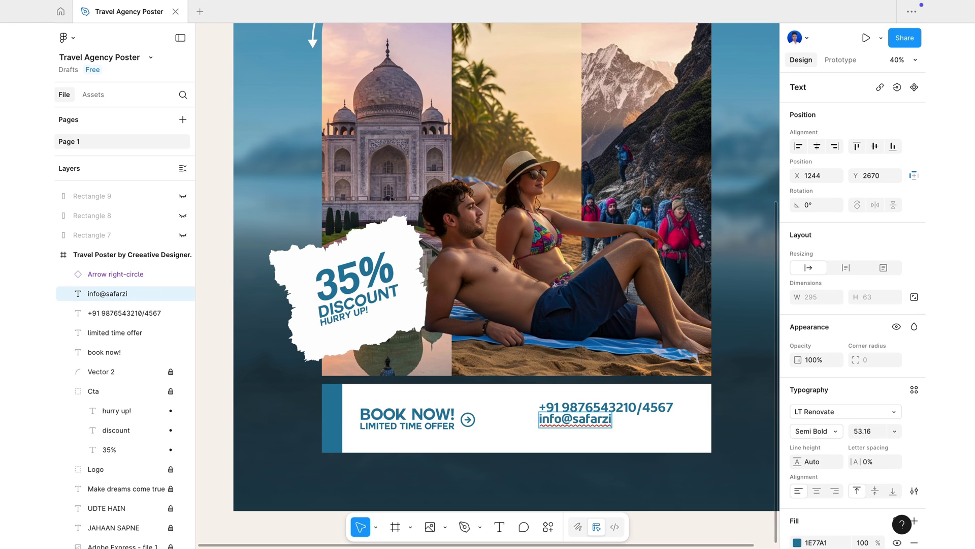
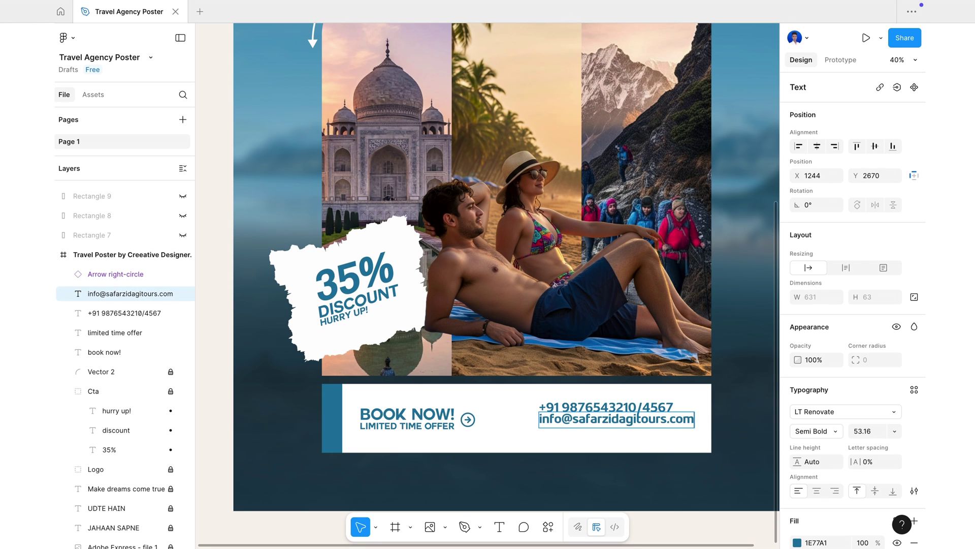
{"action": "key", "text": "Escape"}
{"action": "key", "text": "k"}
{"action": "left_click_drag", "start_coordinate": [695, 427], "coordinate": [643, 432]}
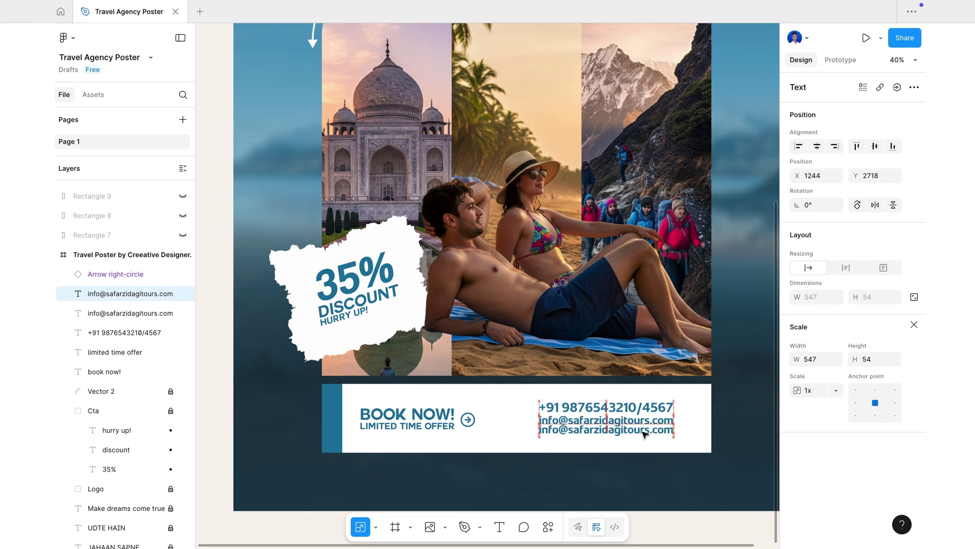
{"action": "left_click", "coordinate": [609, 462]}
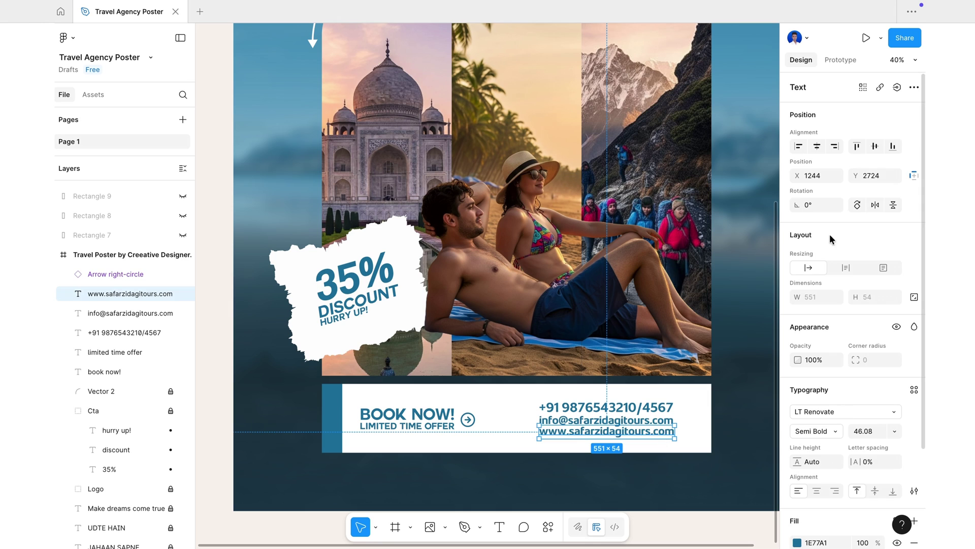
{"action": "left_click", "coordinate": [733, 407]}
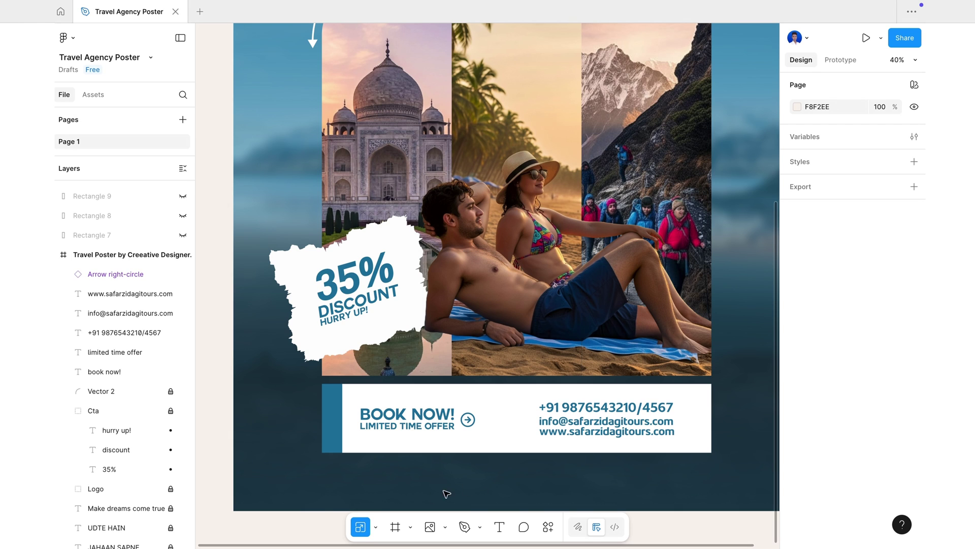
{"action": "scroll", "coordinate": [105, 520], "scroll_direction": "down", "scroll_amount": 5}
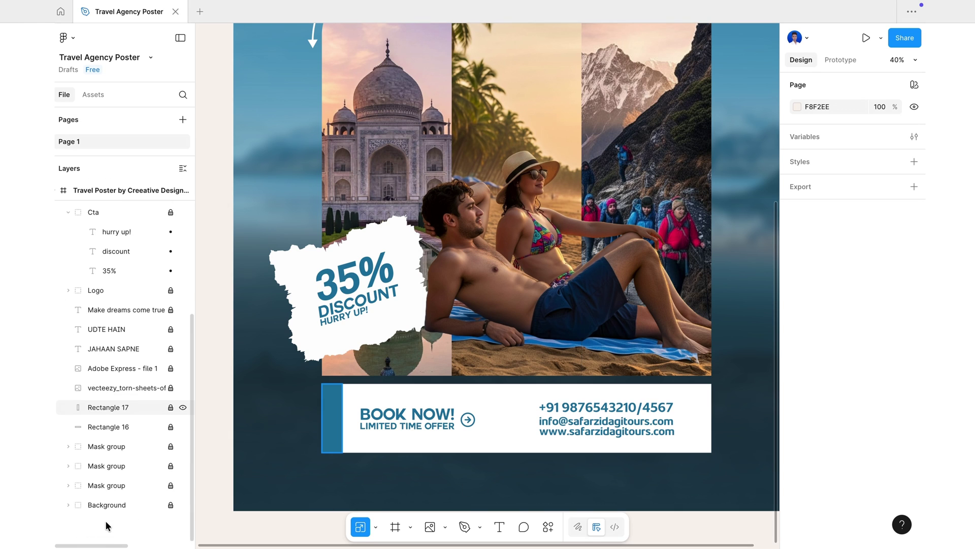
- Unlock the white banner rectangle and add points on its right edge for a notch
{"action": "left_click", "coordinate": [90, 430]}
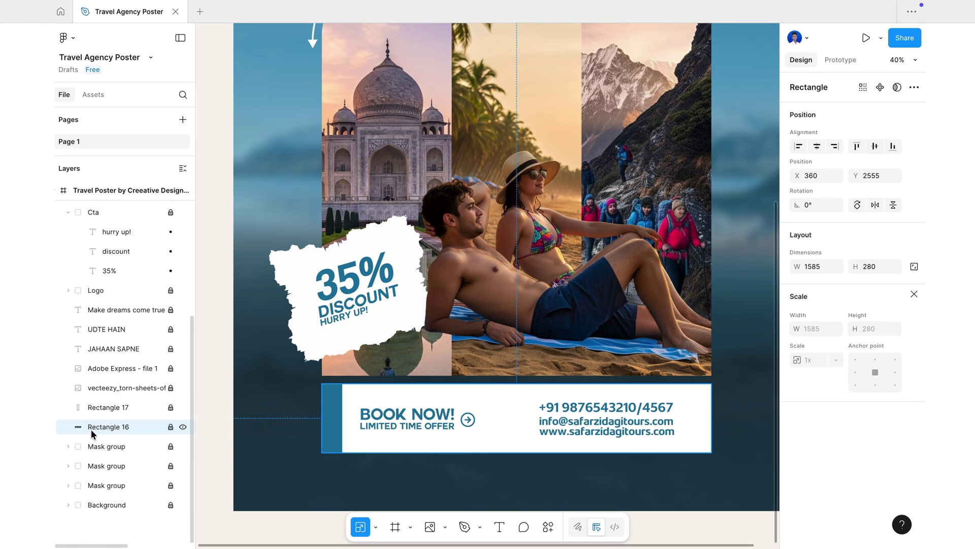
{"action": "left_click", "coordinate": [377, 528]}
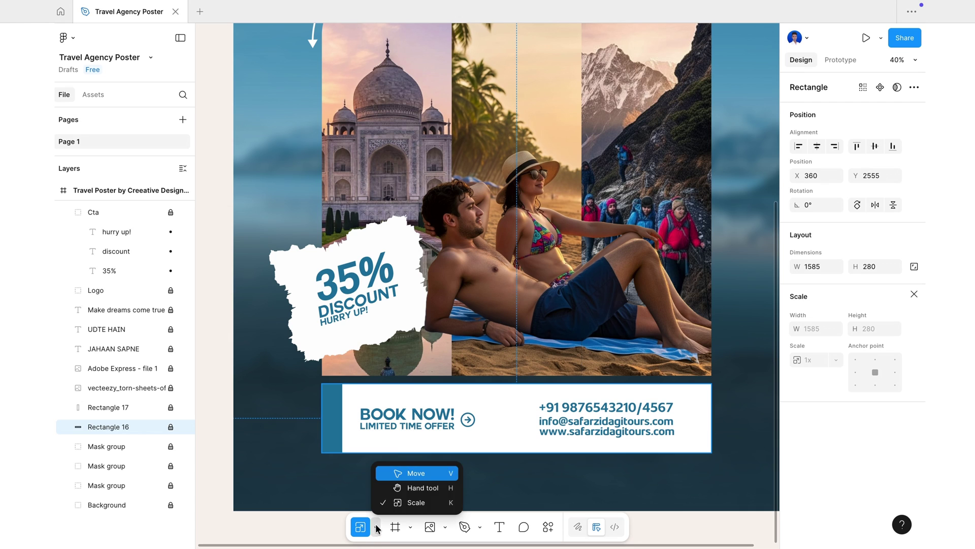
{"action": "left_click", "coordinate": [404, 476]}
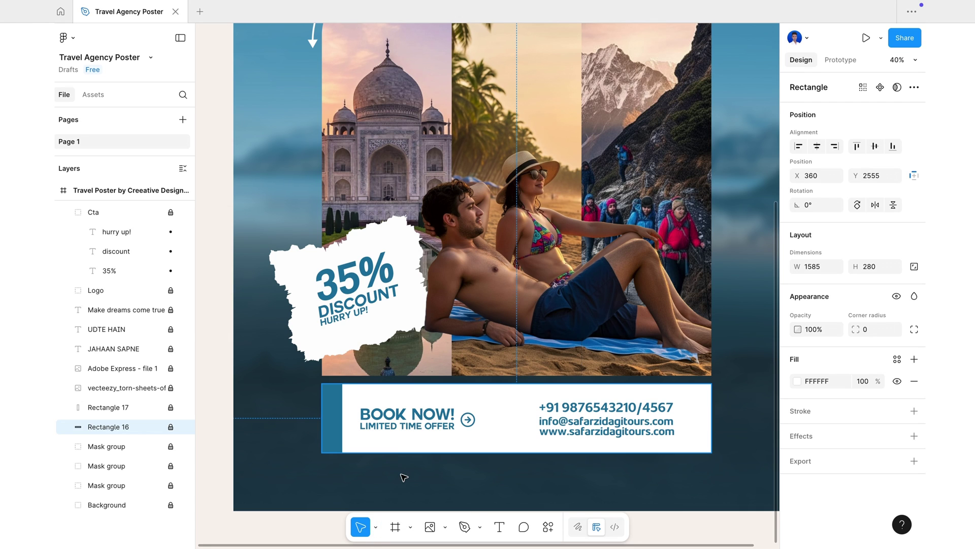
{"action": "left_click", "coordinate": [171, 427]}
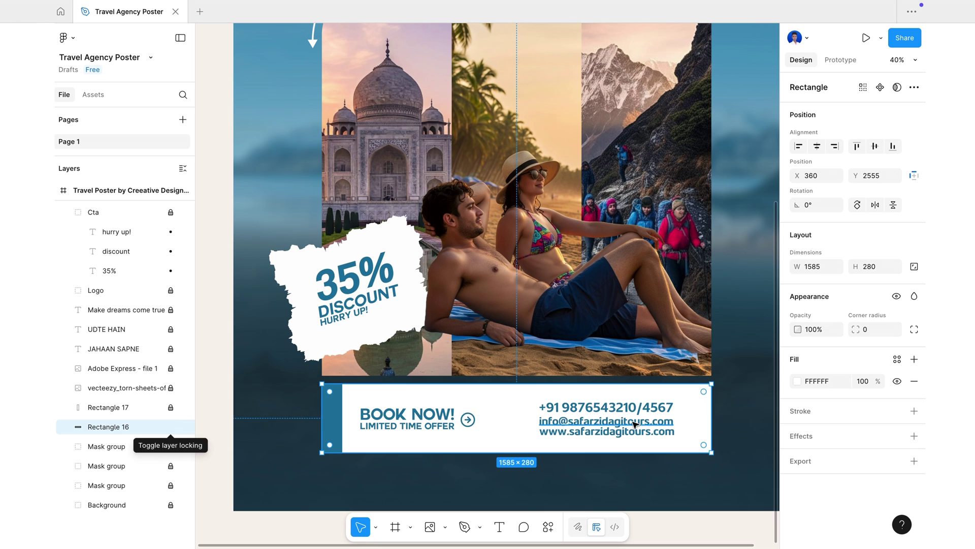
{"action": "double_click", "coordinate": [699, 420]}
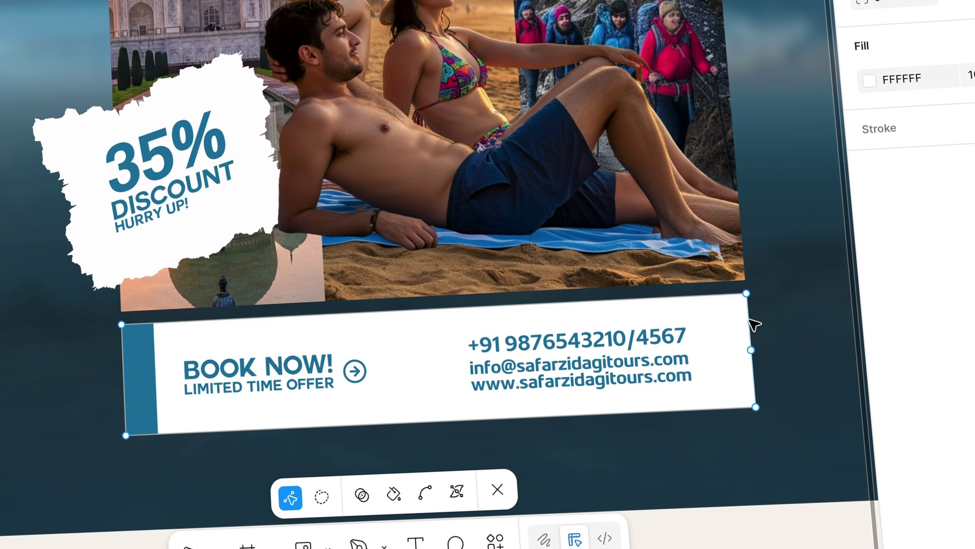
{"action": "left_click_drag", "start_coordinate": [751, 350], "coordinate": [749, 324]}
{"action": "left_click_drag", "start_coordinate": [753, 365], "coordinate": [754, 383]}
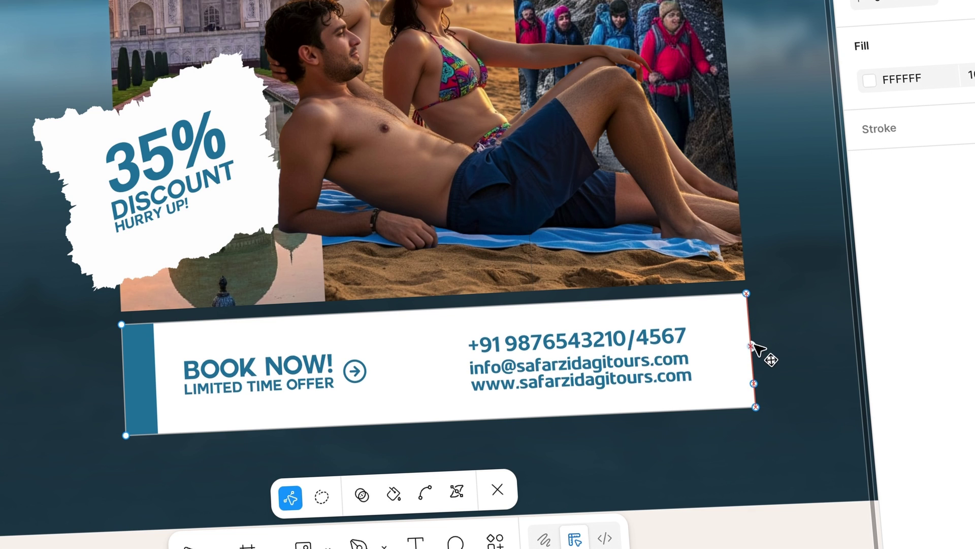
{"action": "left_click", "coordinate": [751, 359]}
- Round the middle point's corner to 59 and push it inward to cut the notch
{"action": "left_click", "coordinate": [750, 326]}
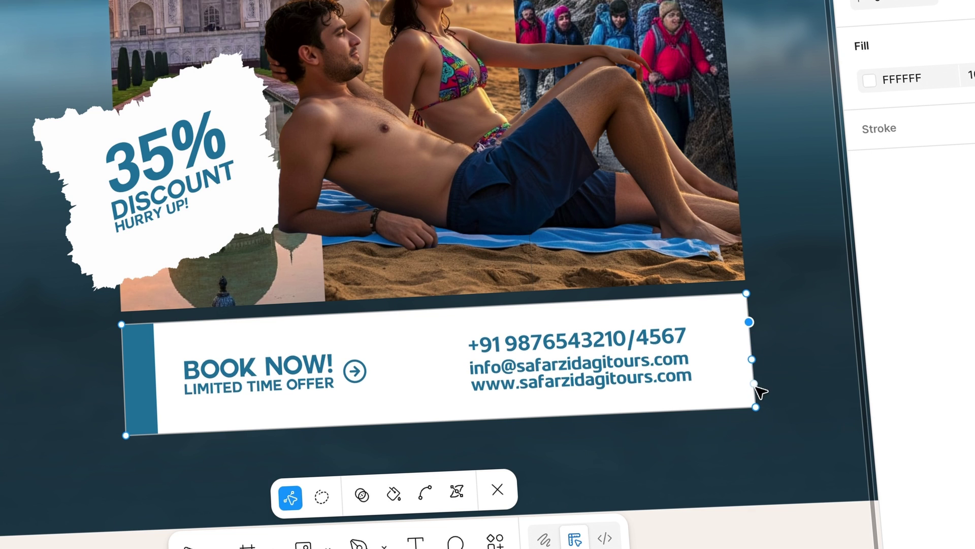
{"action": "left_click_drag", "start_coordinate": [753, 358], "coordinate": [726, 350]}
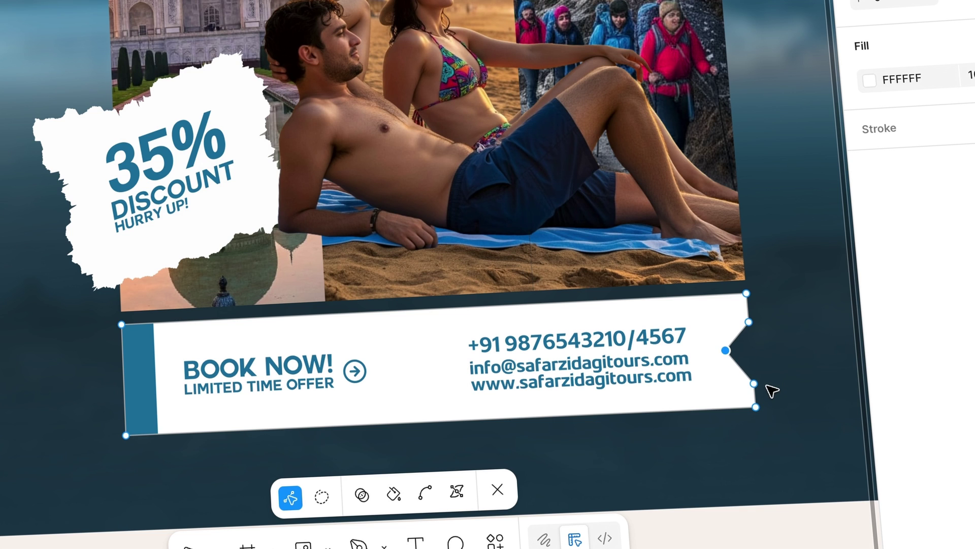
{"action": "left_click_drag", "start_coordinate": [749, 321], "coordinate": [749, 315]}
{"action": "left_click", "coordinate": [726, 351]}
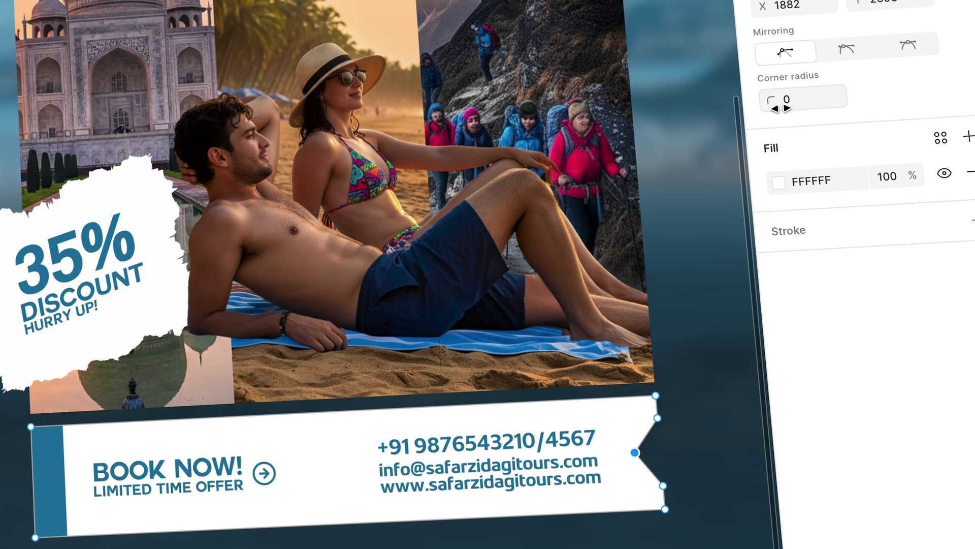
{"action": "left_click_drag", "start_coordinate": [772, 98], "coordinate": [370, 151]}
{"action": "left_click_drag", "start_coordinate": [633, 452], "coordinate": [616, 453]}
{"action": "left_click", "coordinate": [670, 407]}
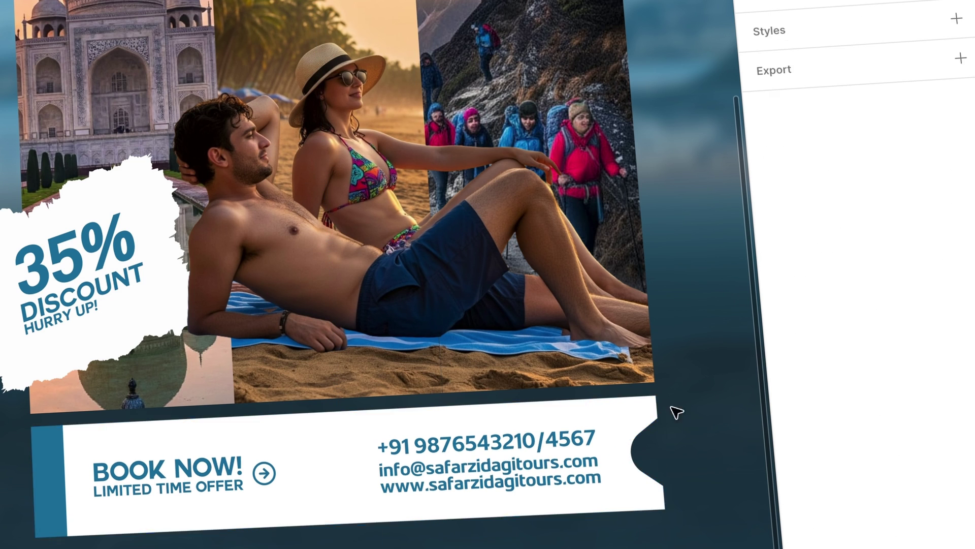
- Round the corners beside the notch and shift the notch point slightly left
{"action": "double_click", "coordinate": [658, 419]}
{"action": "left_click", "coordinate": [658, 418]}
{"action": "left_click", "coordinate": [664, 486], "text": "shift"}
{"action": "left_click_drag", "start_coordinate": [771, 100], "coordinate": [958, 86]}
{"action": "double_click", "coordinate": [714, 487]}
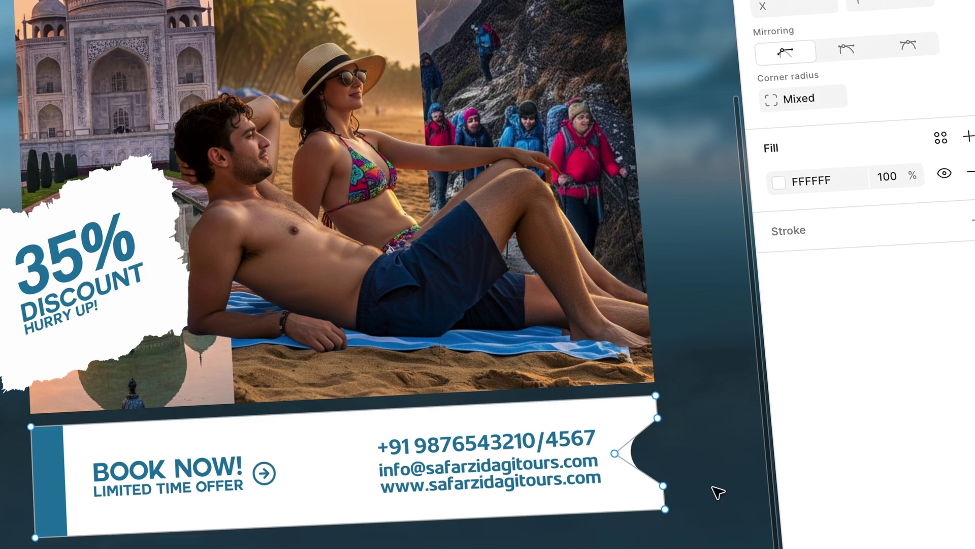
{"action": "double_click", "coordinate": [661, 427]}
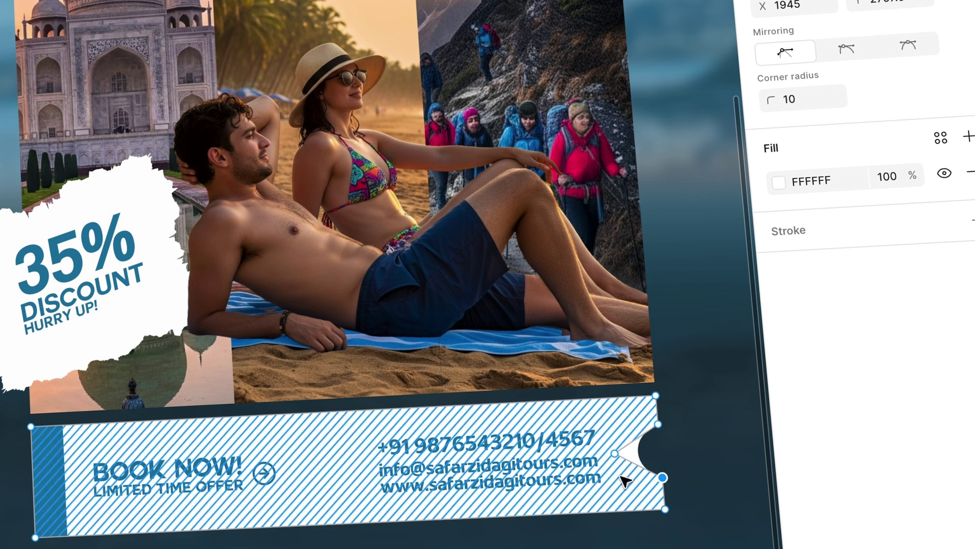
{"action": "left_click", "coordinate": [613, 452]}
{"action": "left_click_drag", "start_coordinate": [611, 452], "coordinate": [609, 453]}
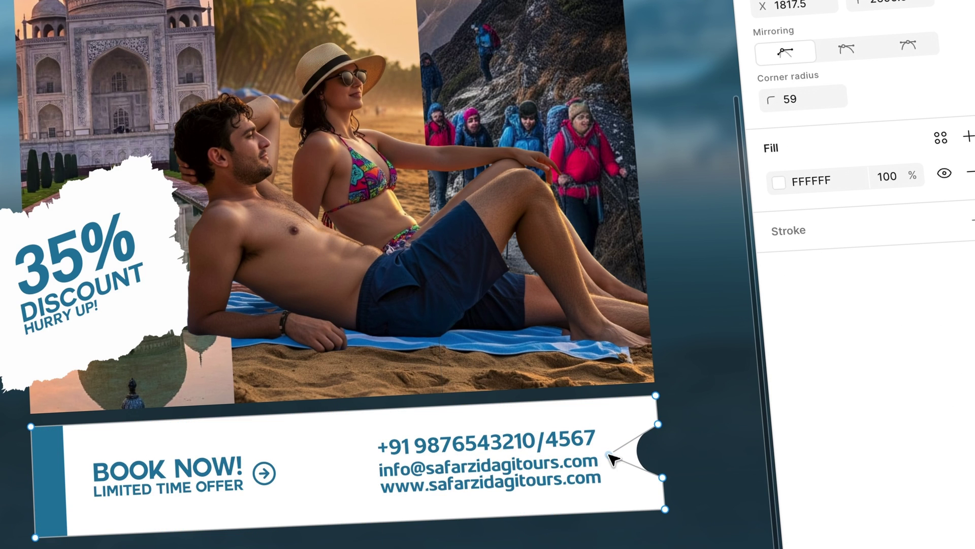
{"action": "double_click", "coordinate": [607, 533]}
{"action": "left_click", "coordinate": [607, 532]}
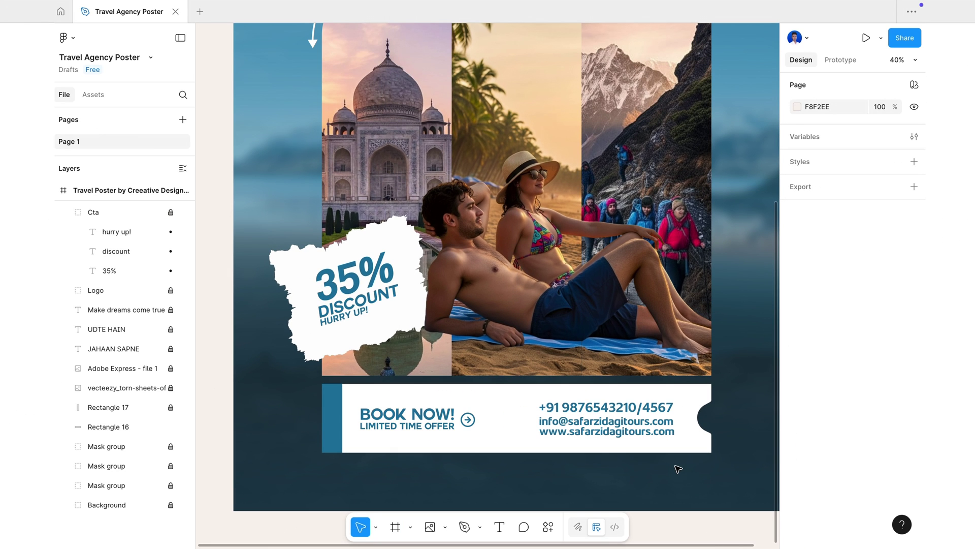
- Unlock the image and background layers and shift the collage elements slightly lower
{"action": "scroll", "coordinate": [678, 469], "scroll_direction": "down", "scroll_amount": 5}
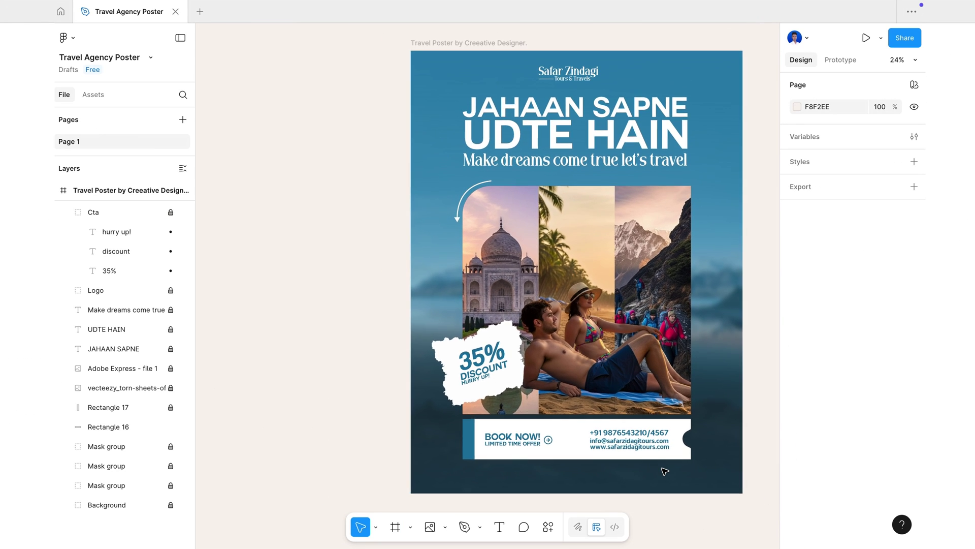
{"action": "scroll", "coordinate": [665, 471], "scroll_direction": "right", "scroll_amount": 1}
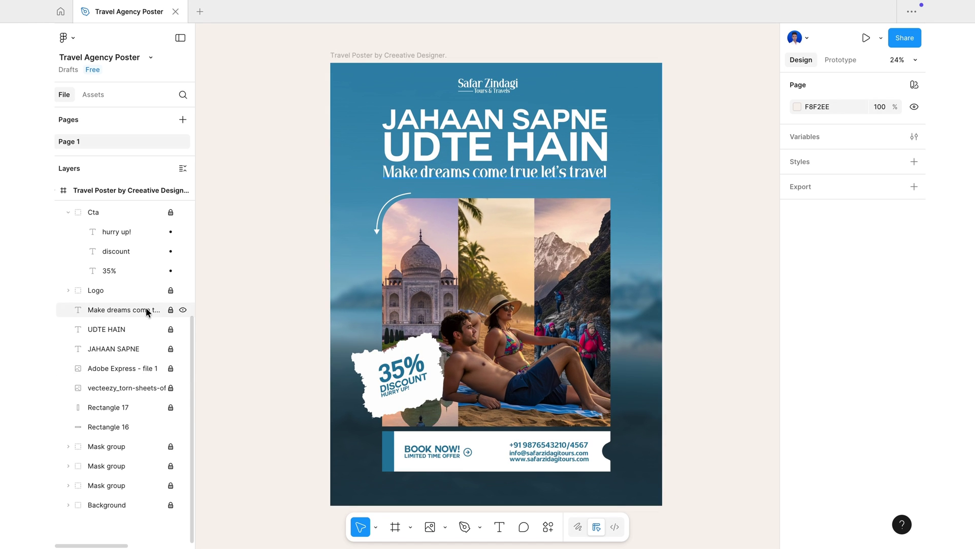
{"action": "left_click_drag", "start_coordinate": [171, 369], "coordinate": [171, 505]}
{"action": "scroll", "coordinate": [103, 270], "scroll_direction": "up", "scroll_amount": 3}
{"action": "left_click", "coordinate": [420, 228]}
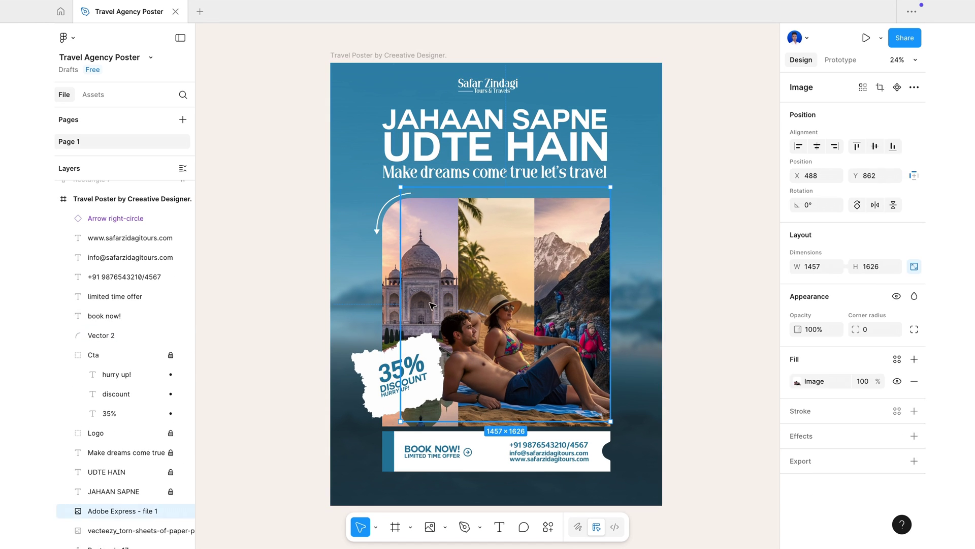
{"action": "left_click", "coordinate": [353, 204]}
{"action": "scroll", "coordinate": [133, 467], "scroll_direction": "down", "scroll_amount": 2}
{"action": "scroll", "coordinate": [135, 467], "scroll_direction": "down", "scroll_amount": 1}
{"action": "left_click", "coordinate": [230, 433]}
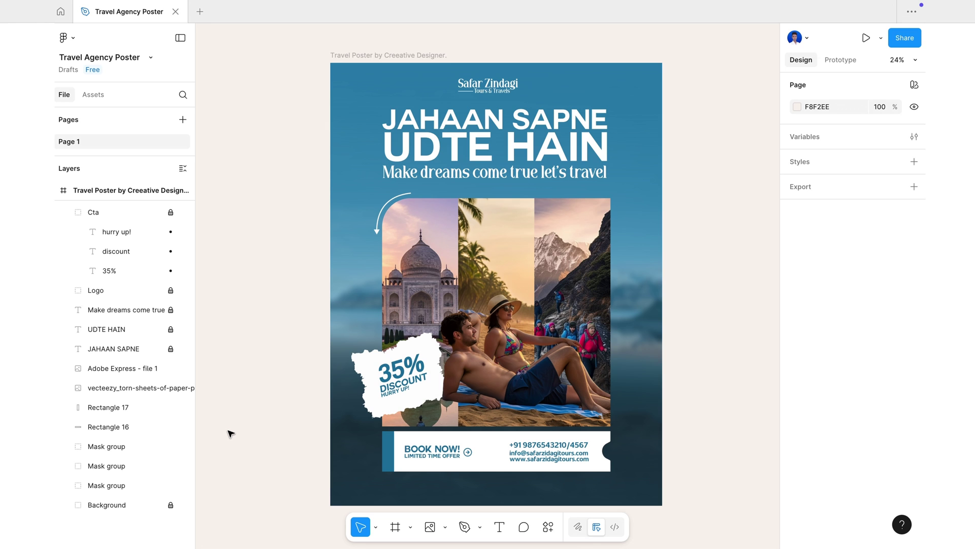
{"action": "left_click_drag", "start_coordinate": [351, 197], "coordinate": [621, 362]}
{"action": "left_click", "coordinate": [235, 312]}
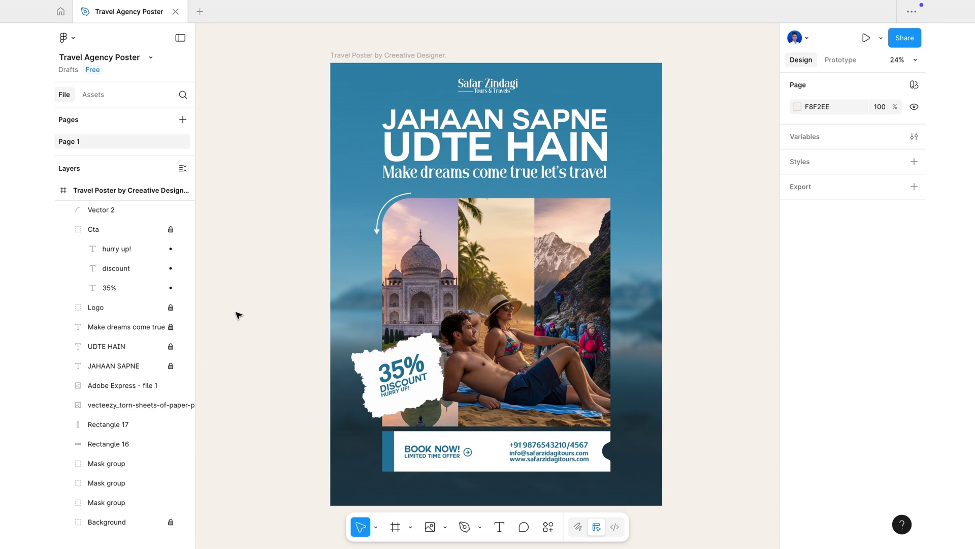
{"action": "scroll", "coordinate": [125, 324], "scroll_direction": "up", "scroll_amount": 3}
{"action": "left_click_drag", "start_coordinate": [359, 187], "coordinate": [589, 255]}
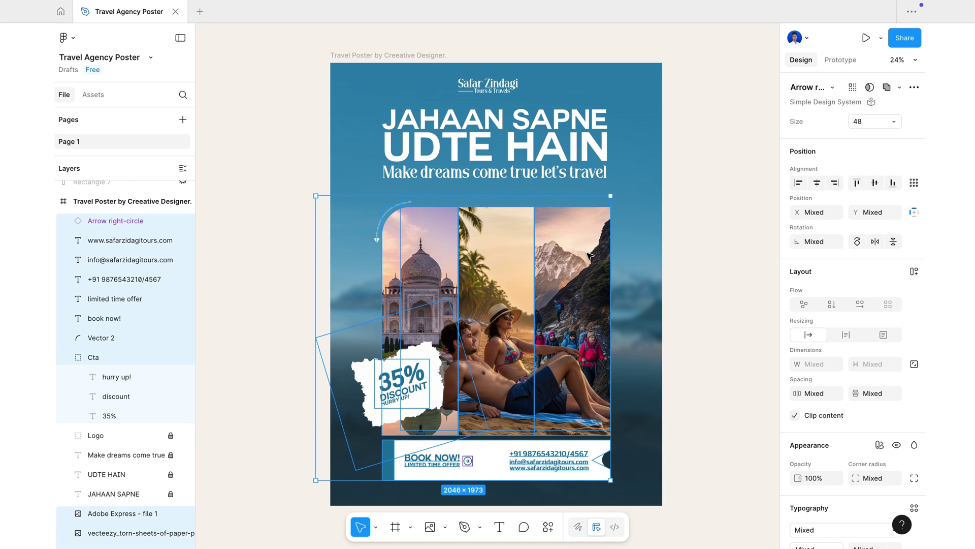
{"action": "left_click", "coordinate": [692, 336]}
- Lock every layer, including the discount texts and Rectangle 16
{"action": "left_click_drag", "start_coordinate": [171, 237], "coordinate": [170, 357]}
{"action": "scroll", "coordinate": [170, 396], "scroll_direction": "down", "scroll_amount": 3}
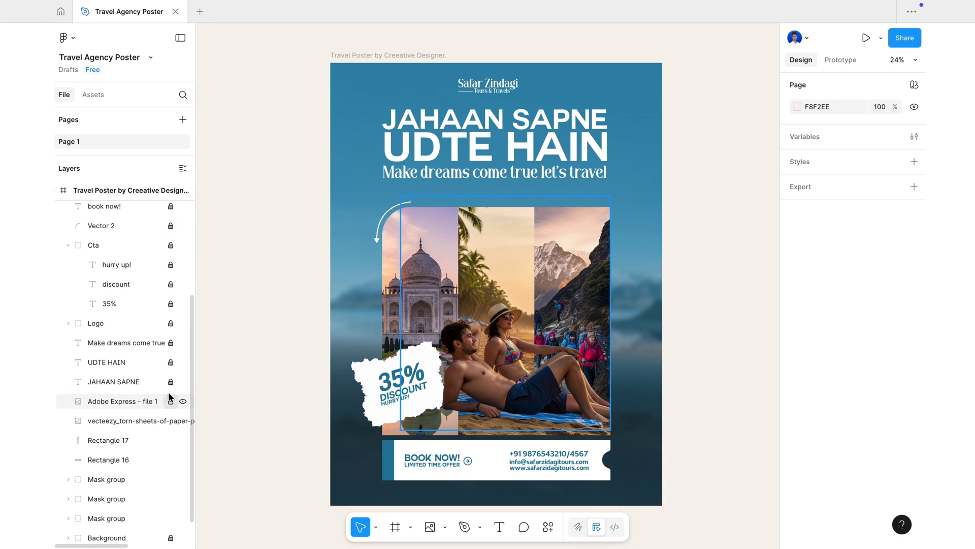
{"action": "left_click_drag", "start_coordinate": [170, 399], "coordinate": [170, 533]}
{"action": "scroll", "coordinate": [237, 405], "scroll_direction": "up", "scroll_amount": 1}
{"action": "scroll", "coordinate": [237, 405], "scroll_direction": "down", "scroll_amount": 1}
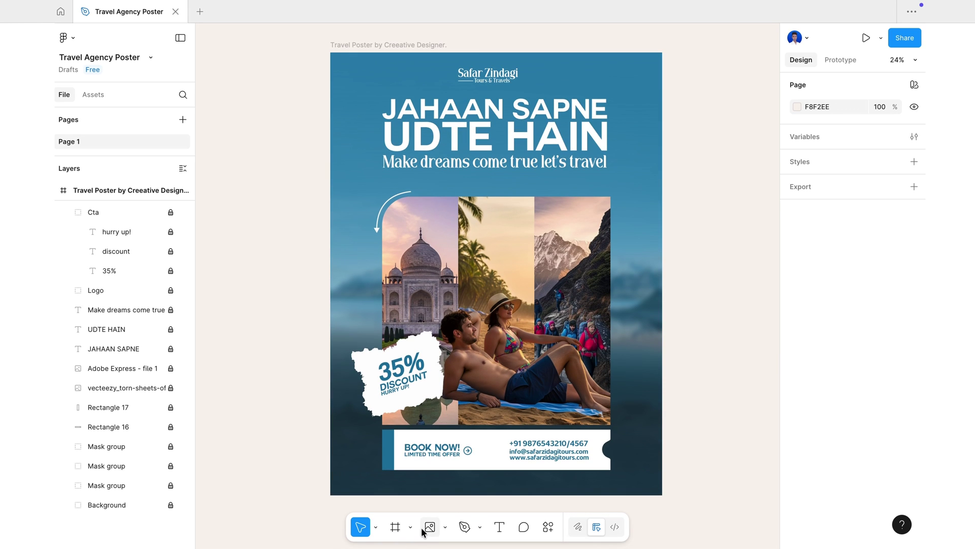
- Place the cloud image and shrink it to 804 px over the photo strip's top edge
{"action": "left_click", "coordinate": [429, 527]}
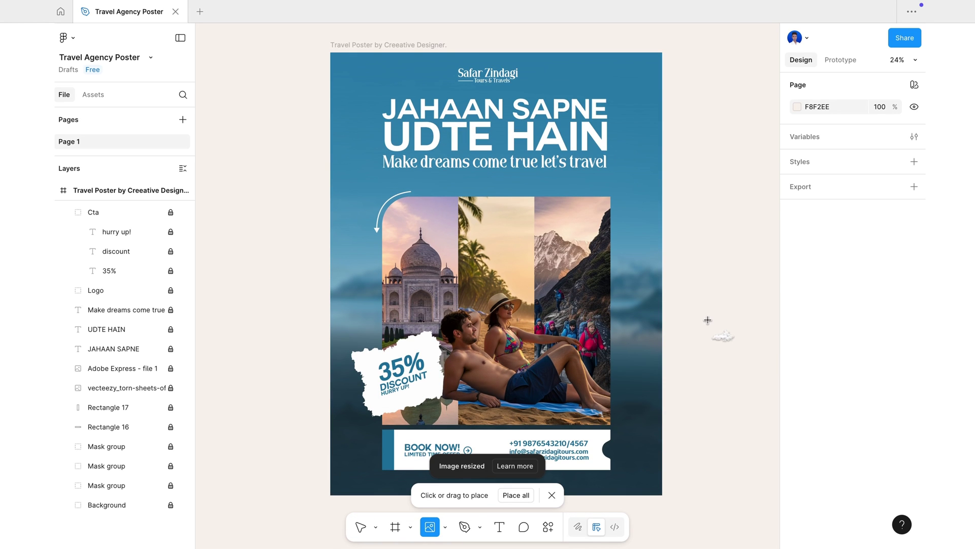
{"action": "left_click", "coordinate": [707, 320]}
{"action": "left_click_drag", "start_coordinate": [666, 352], "coordinate": [537, 249]}
{"action": "key", "text": "k"}
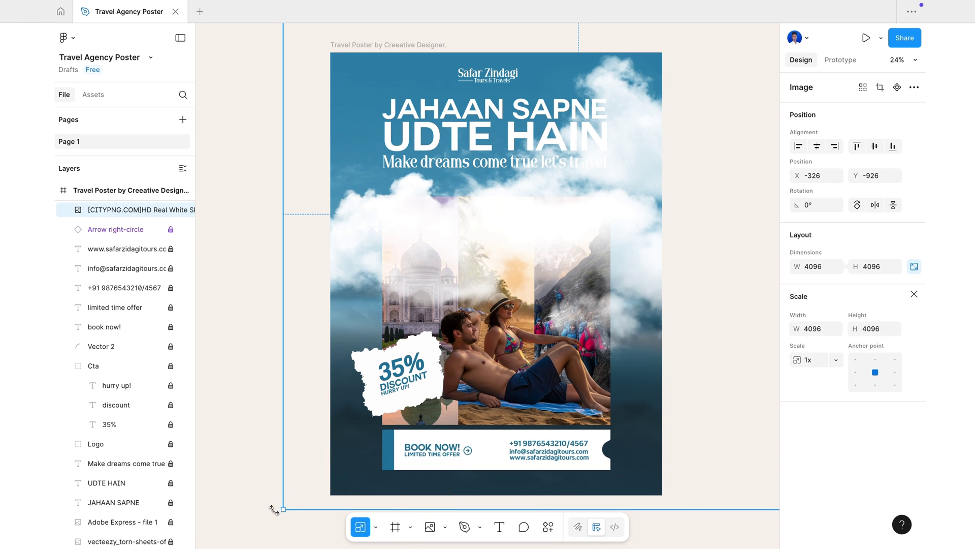
{"action": "left_click_drag", "start_coordinate": [283, 509], "coordinate": [475, 197]}
{"action": "left_click_drag", "start_coordinate": [525, 127], "coordinate": [493, 208]}
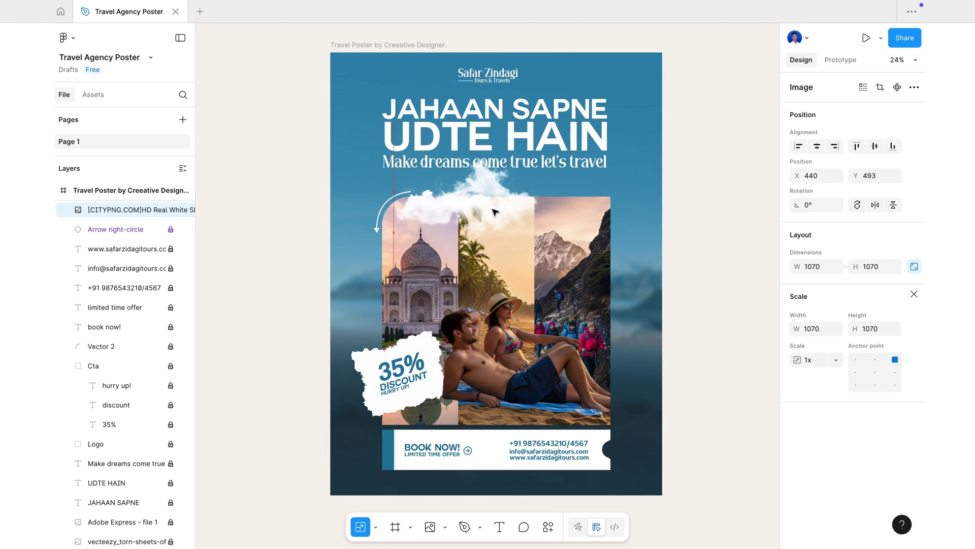
{"action": "left_click_drag", "start_coordinate": [548, 278], "coordinate": [510, 239]}
{"action": "left_click_drag", "start_coordinate": [482, 201], "coordinate": [483, 225]}
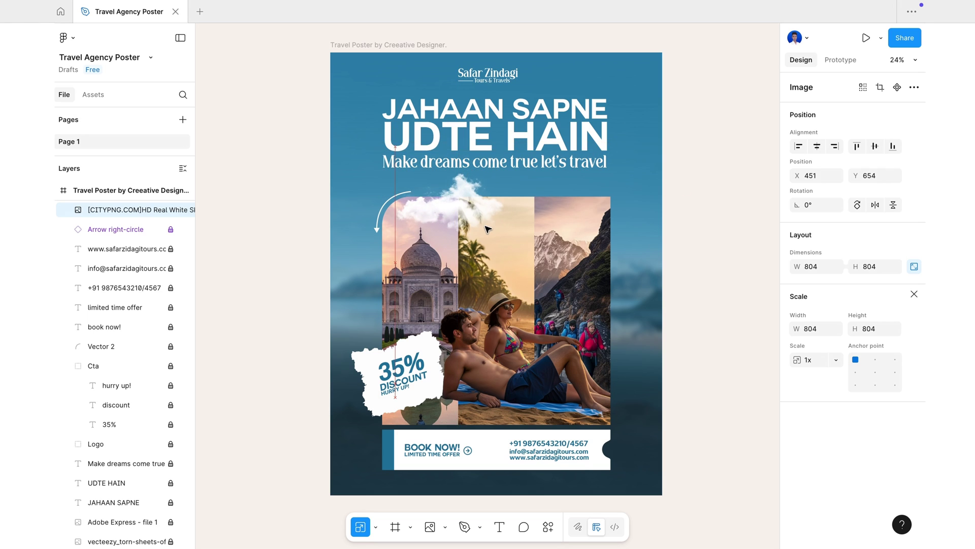
- Move the birds image over the top of the mountain photo
{"action": "key", "text": "v"}
{"action": "left_click", "coordinate": [705, 363], "text": "shift"}
{"action": "left_click", "coordinate": [706, 365]}
{"action": "left_click_drag", "start_coordinate": [708, 367], "coordinate": [563, 226]}
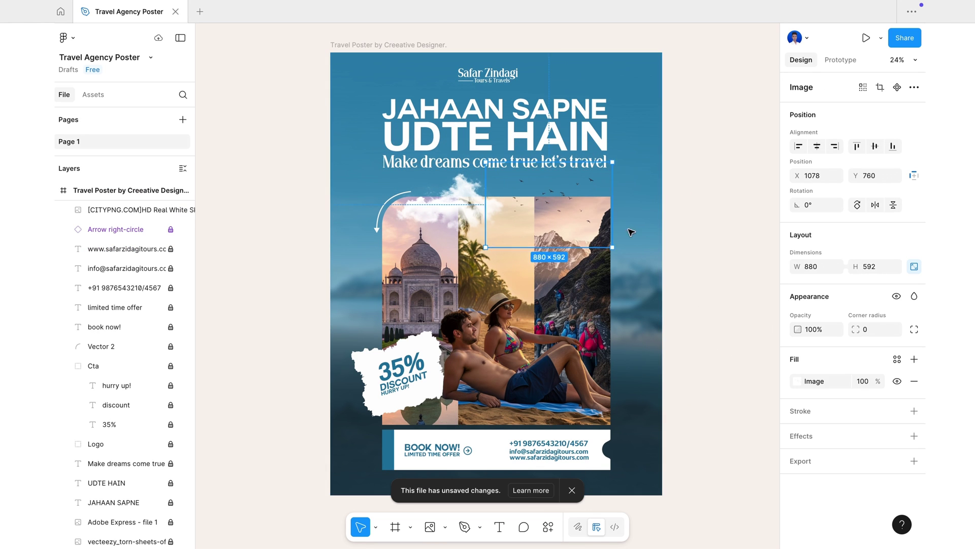
{"action": "left_click", "coordinate": [680, 227]}
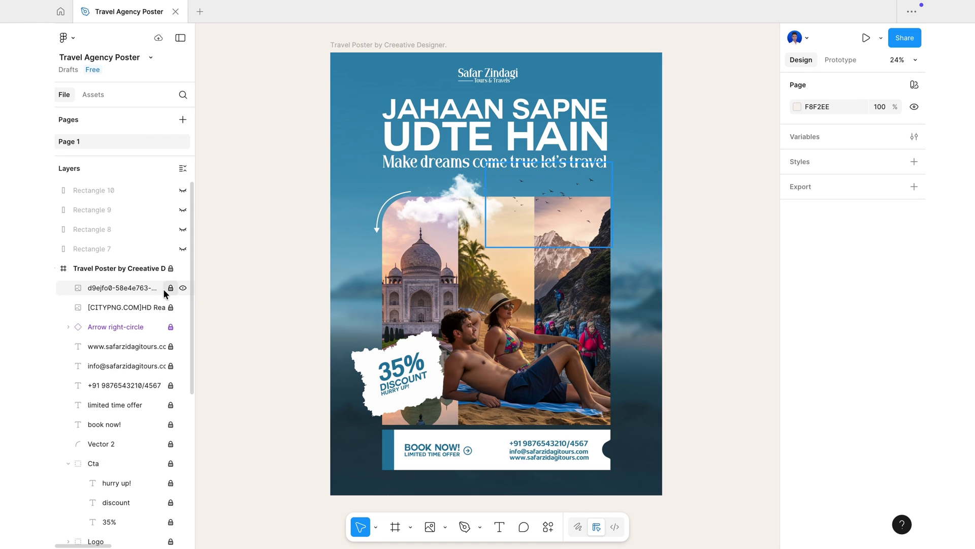
- Select the whole poster frame and add an export setting with a preview
{"action": "left_click", "coordinate": [56, 269]}
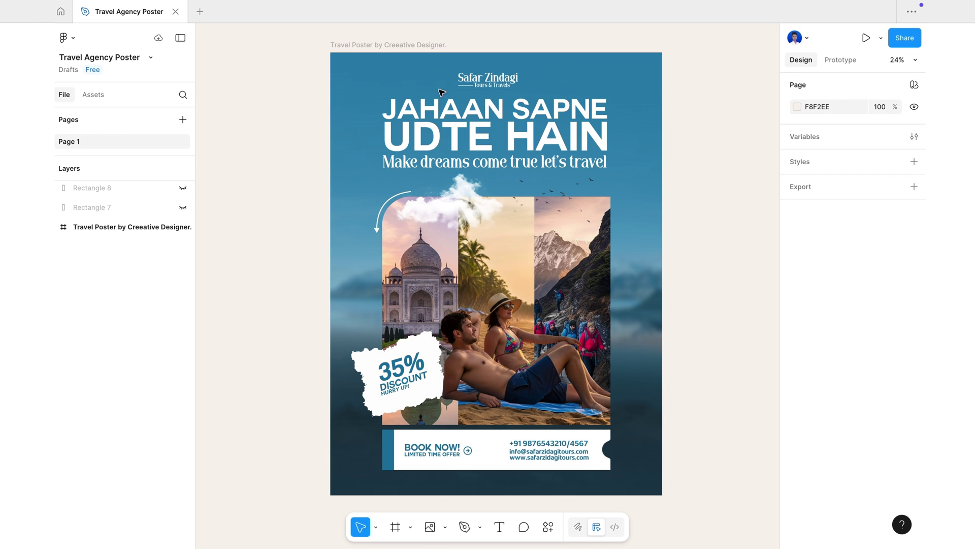
{"action": "left_click", "coordinate": [378, 45]}
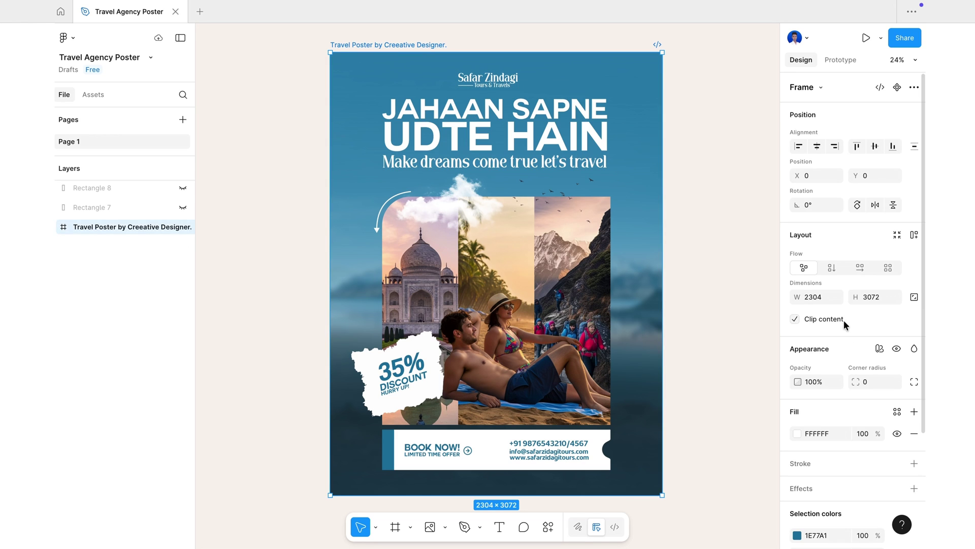
{"action": "scroll", "coordinate": [852, 435], "scroll_direction": "down", "scroll_amount": 4}
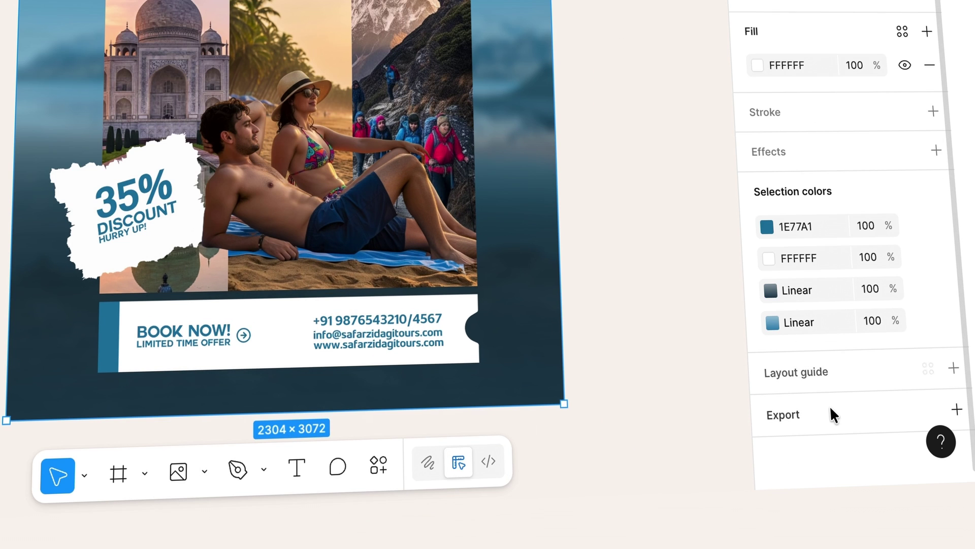
{"action": "left_click", "coordinate": [831, 414]}
{"action": "scroll", "coordinate": [815, 348], "scroll_direction": "down", "scroll_amount": 3}
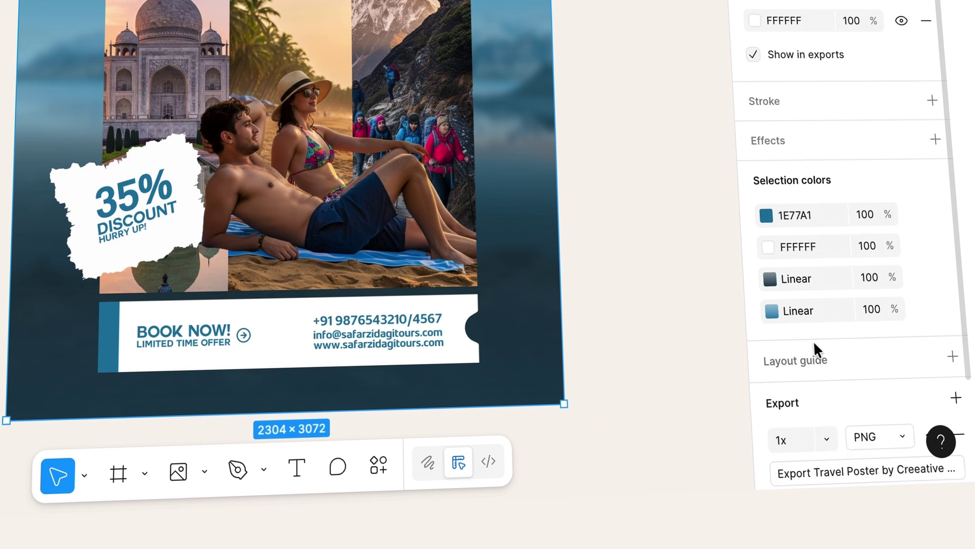
{"action": "left_click", "coordinate": [802, 404]}
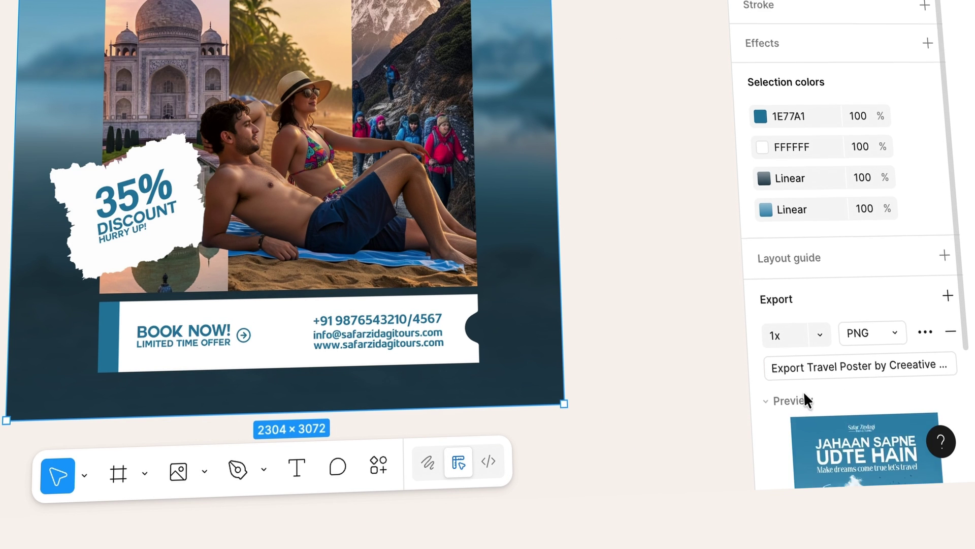
{"action": "scroll", "coordinate": [804, 398], "scroll_direction": "down", "scroll_amount": 4}
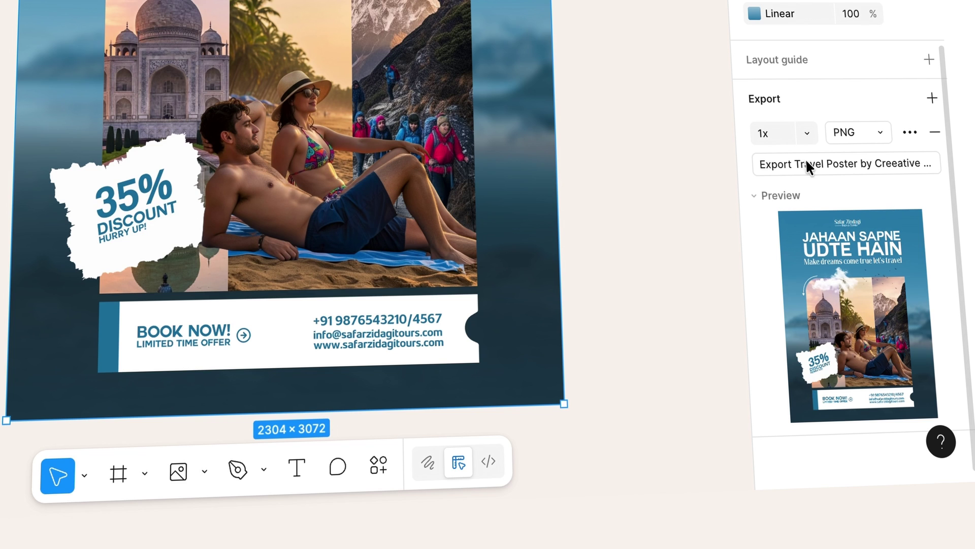
- Set the export to 3x JPEG and save the poster to Downloads
{"action": "left_click", "coordinate": [816, 133]}
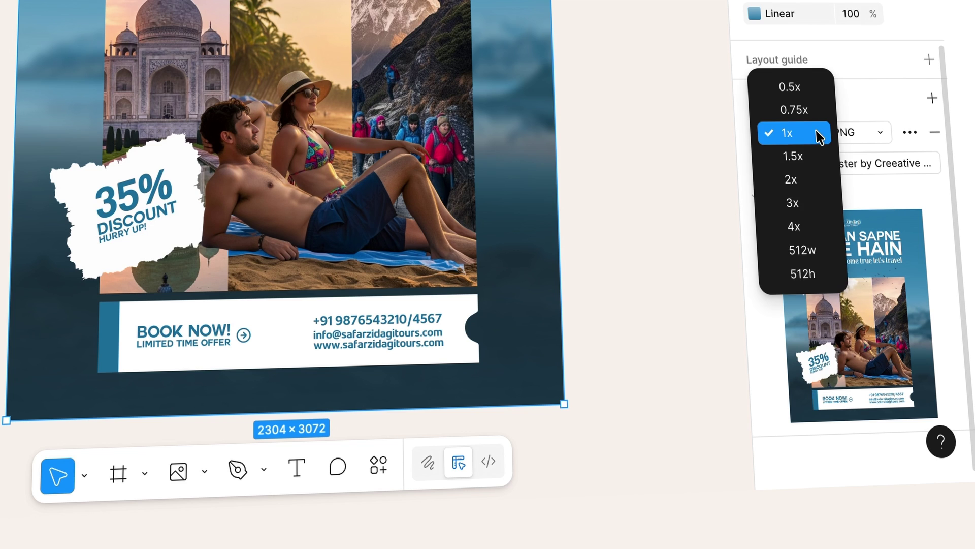
{"action": "left_click", "coordinate": [807, 203]}
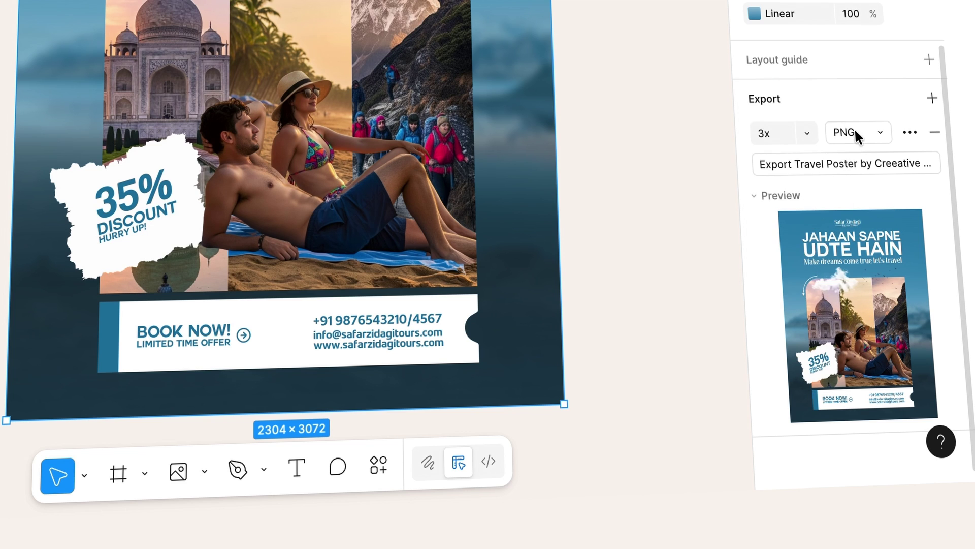
{"action": "left_click", "coordinate": [884, 130]}
{"action": "left_click", "coordinate": [869, 156]}
{"action": "left_click", "coordinate": [827, 163]}
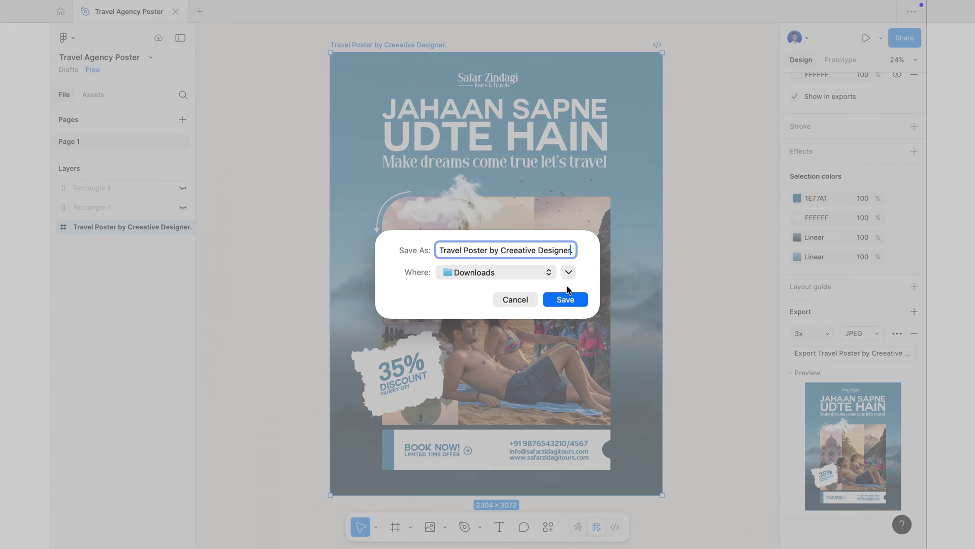
{"action": "left_click", "coordinate": [565, 299]}
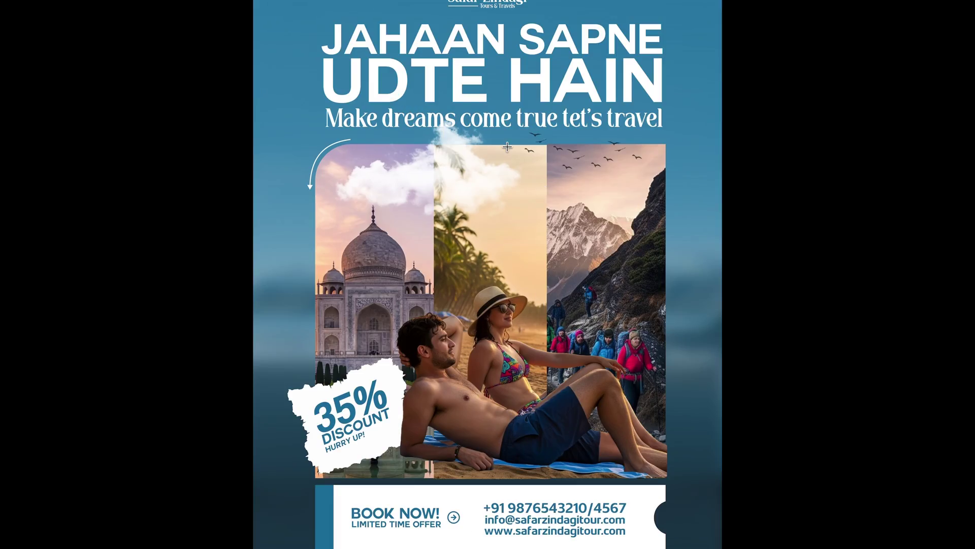